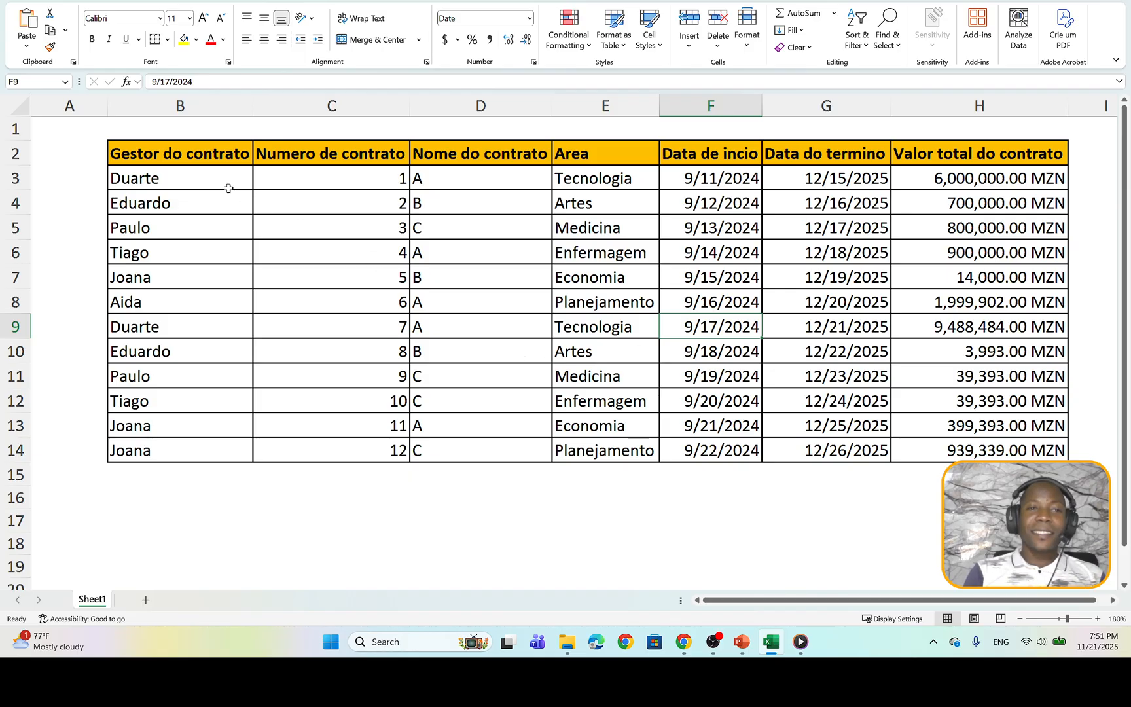
# - Examine the contract table's header row and its manager, contract number, contract name and area columns
pyautogui.click(195, 154)
pyautogui.moveTo(195, 154); pyautogui.dragTo(946, 156)
pyautogui.moveTo(240, 155); pyautogui.dragTo(255, 512)
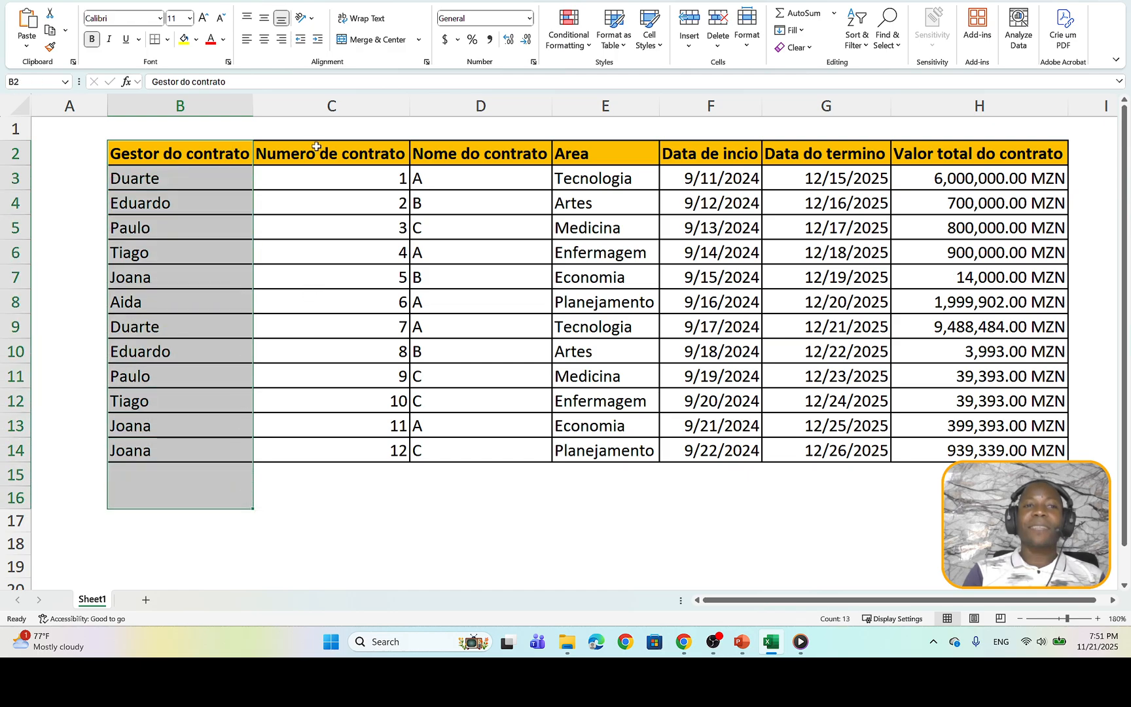
pyautogui.moveTo(316, 148); pyautogui.dragTo(346, 492)
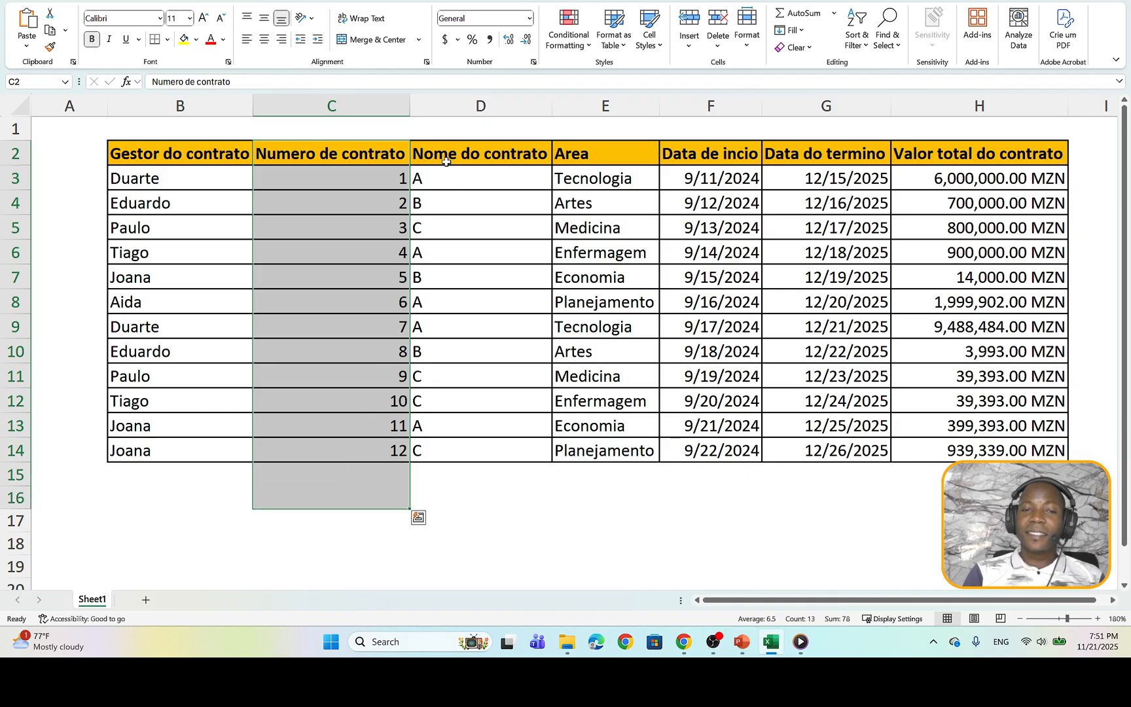
pyautogui.click(447, 162)
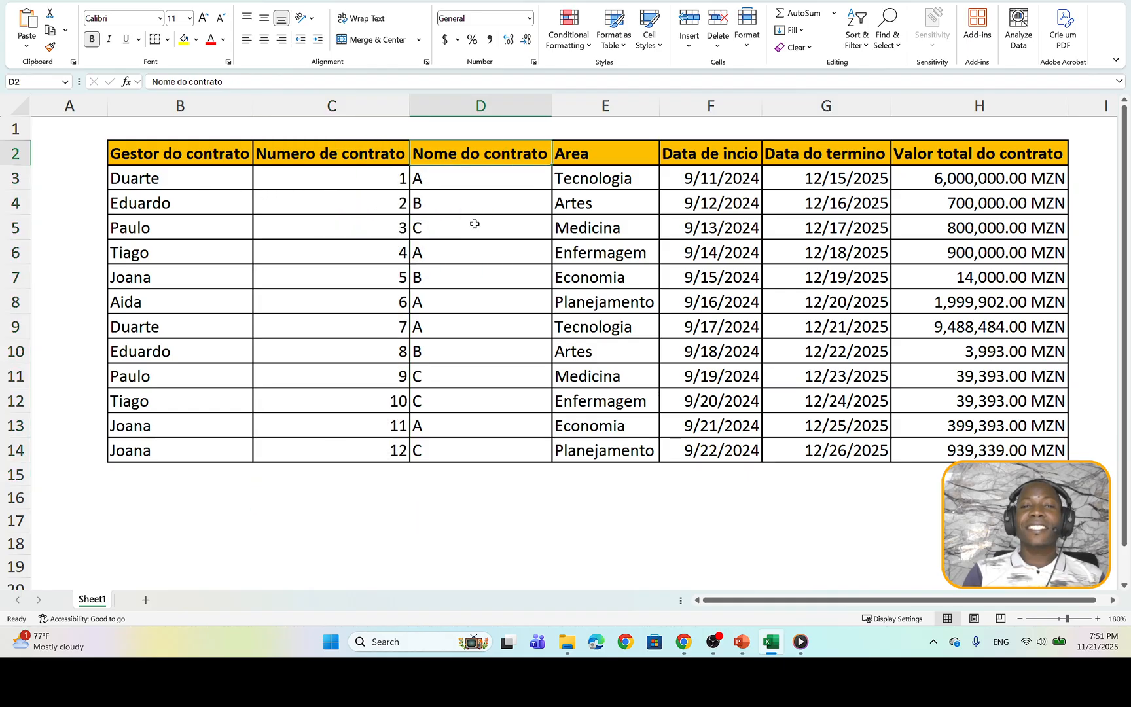
pyautogui.click(557, 261)
pyautogui.moveTo(638, 232); pyautogui.dragTo(681, 254)
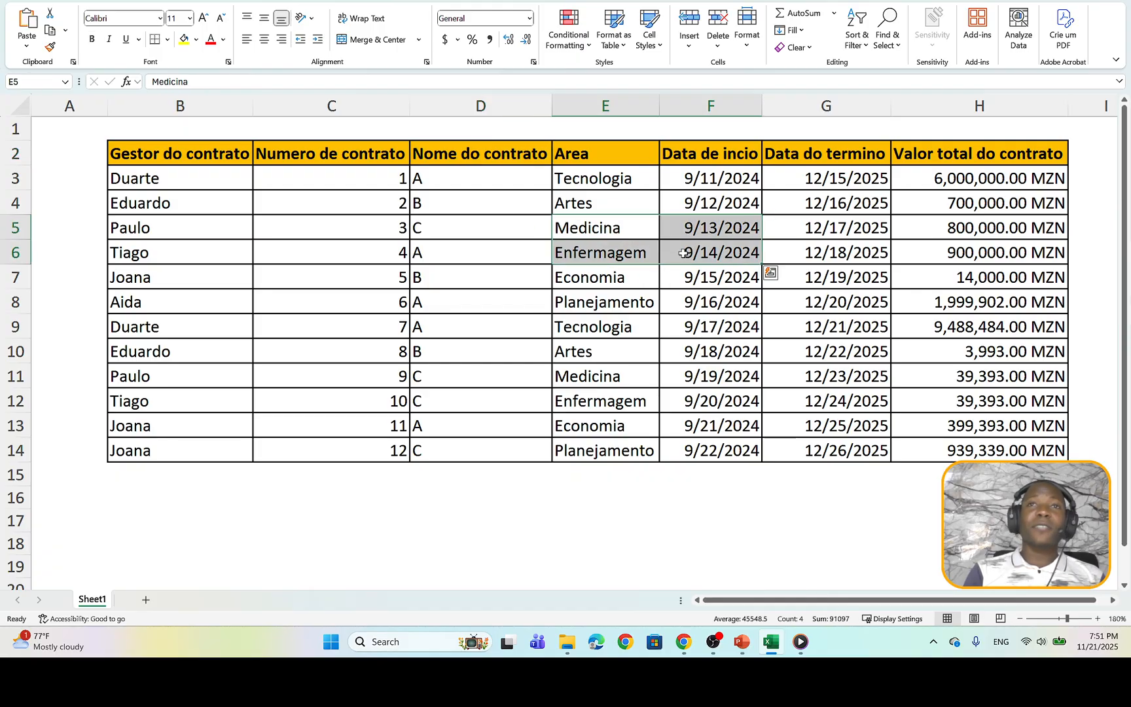
pyautogui.click(466, 265)
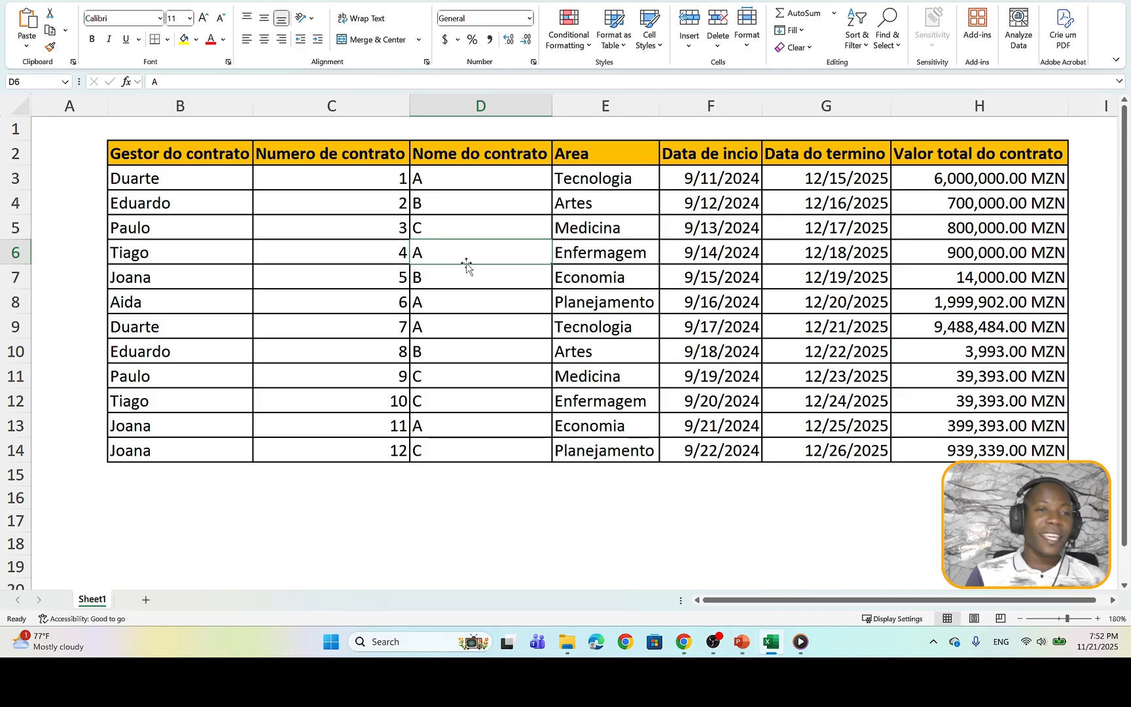
# - Examine the Gestor do contrato column, the first contract's row, and the headers from Gestor do contrato through Data de incio
pyautogui.click(206, 158)
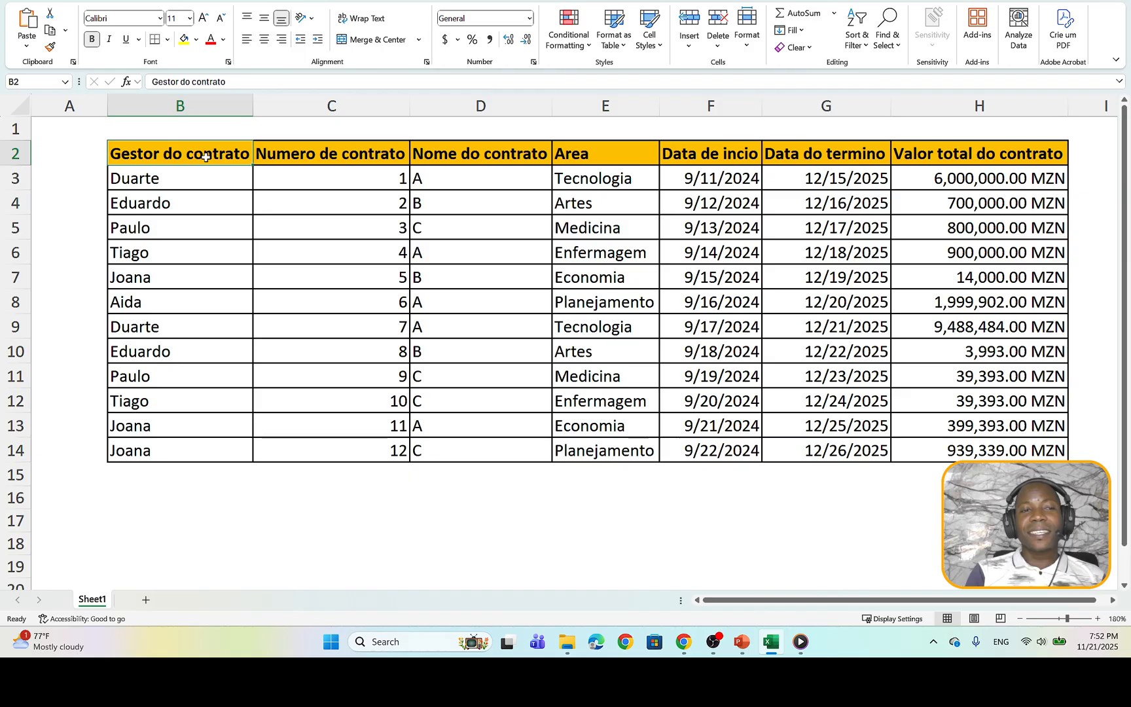
pyautogui.moveTo(205, 171); pyautogui.dragTo(187, 480)
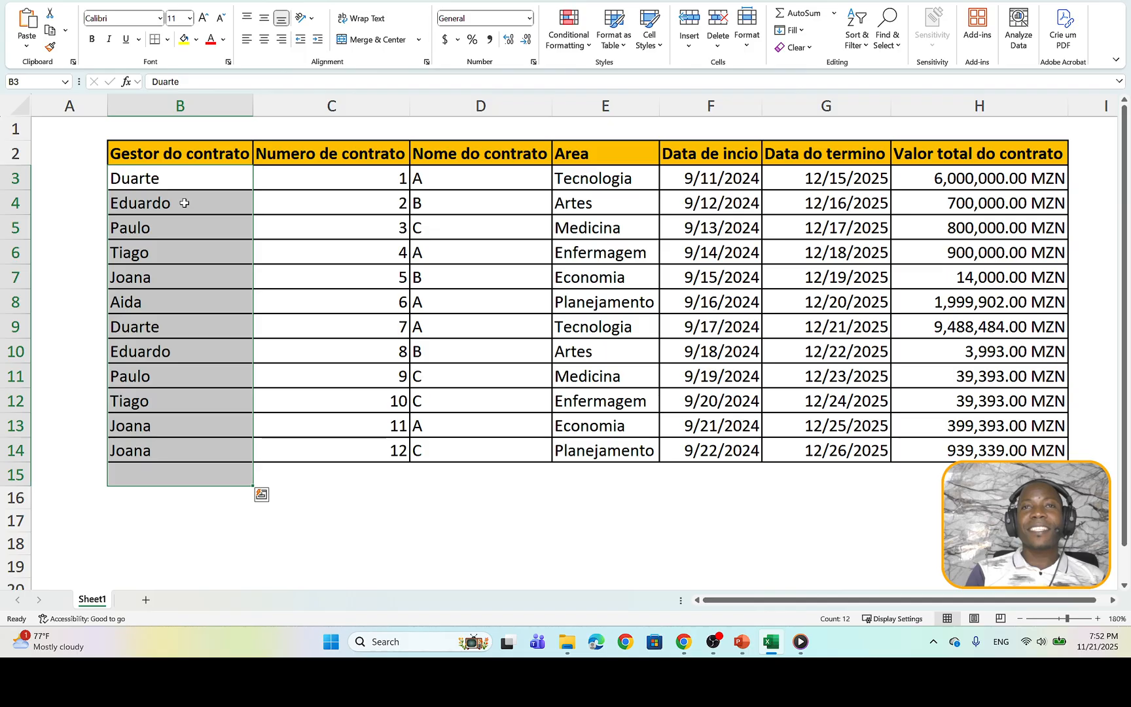
pyautogui.click(174, 160)
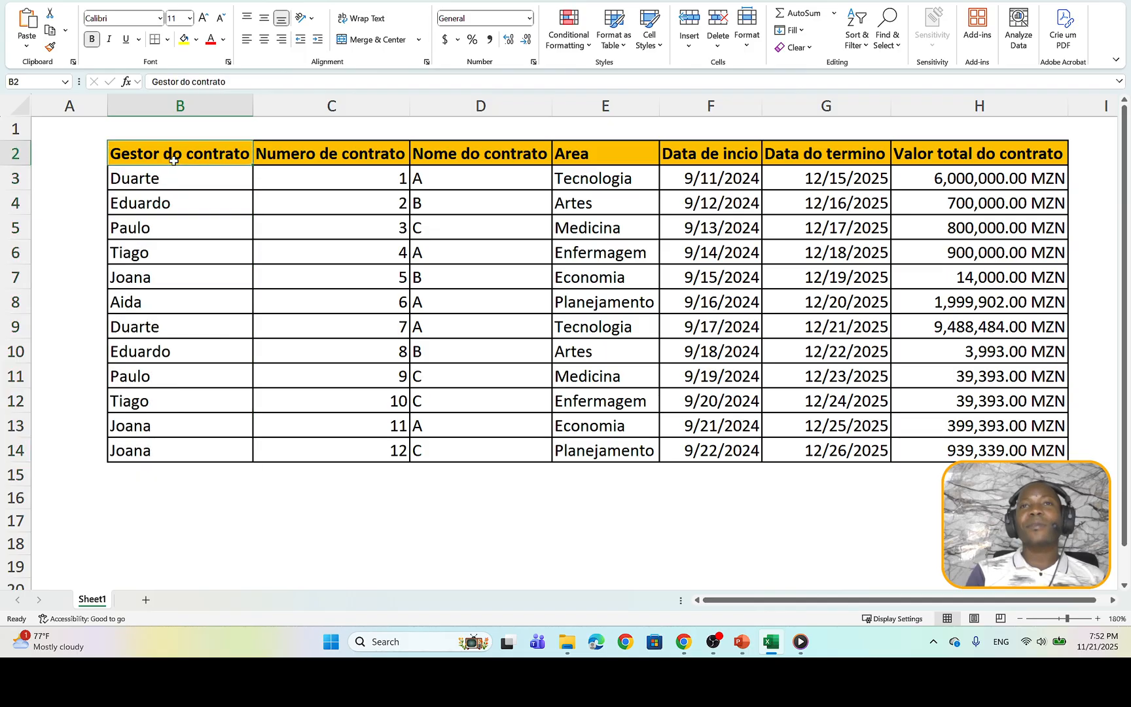
pyautogui.click(180, 187)
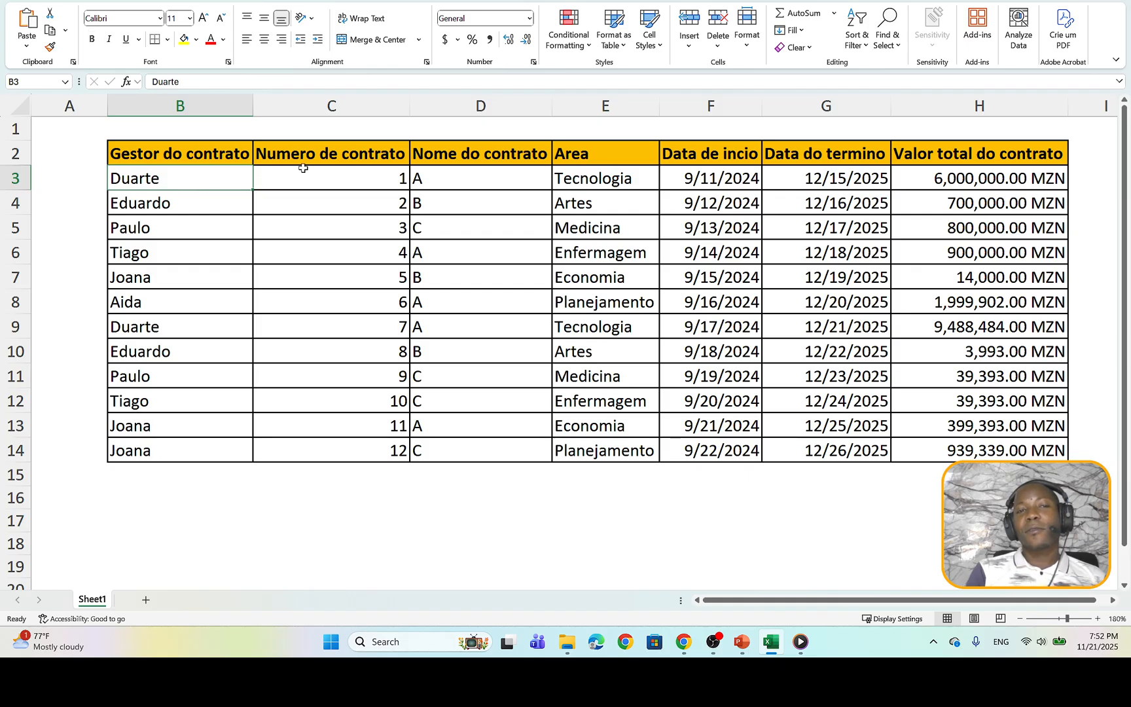
pyautogui.moveTo(337, 191); pyautogui.dragTo(370, 188)
pyautogui.click(372, 185)
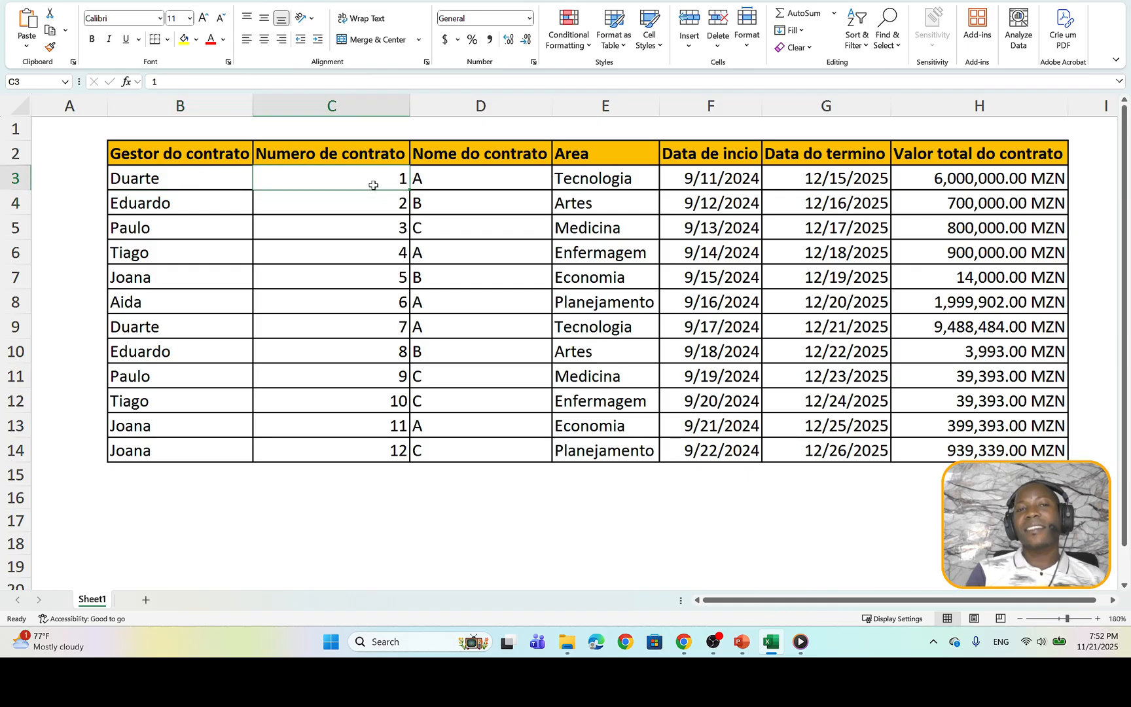
pyautogui.click(448, 190)
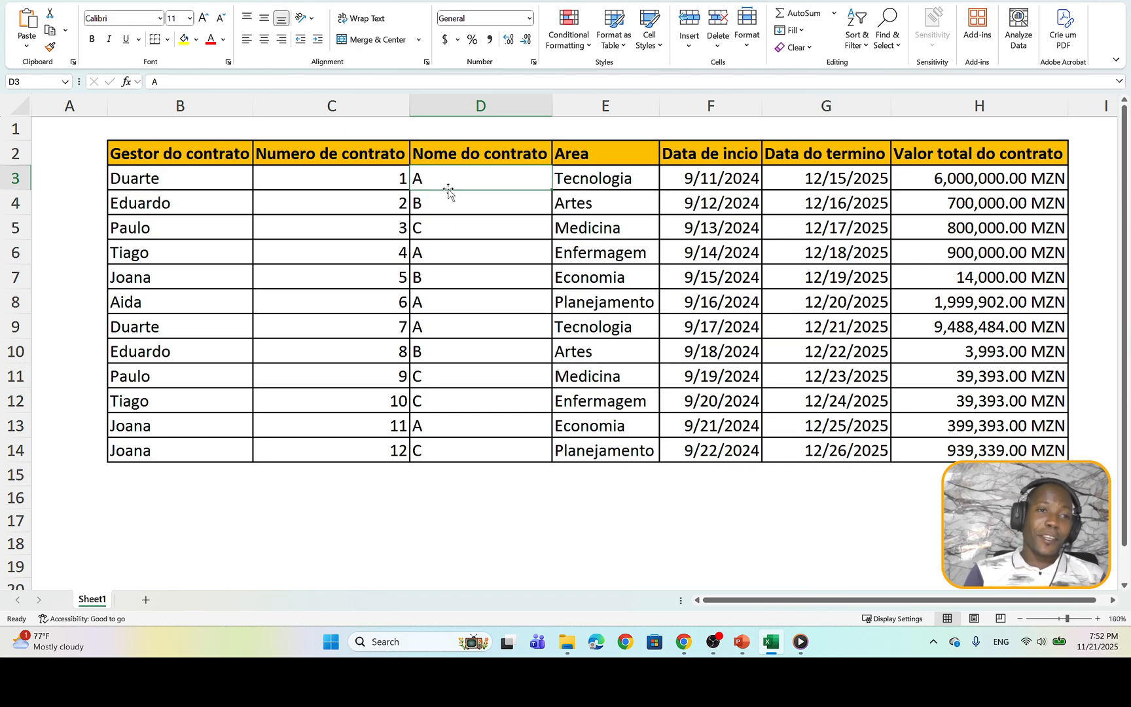
pyautogui.click(204, 156)
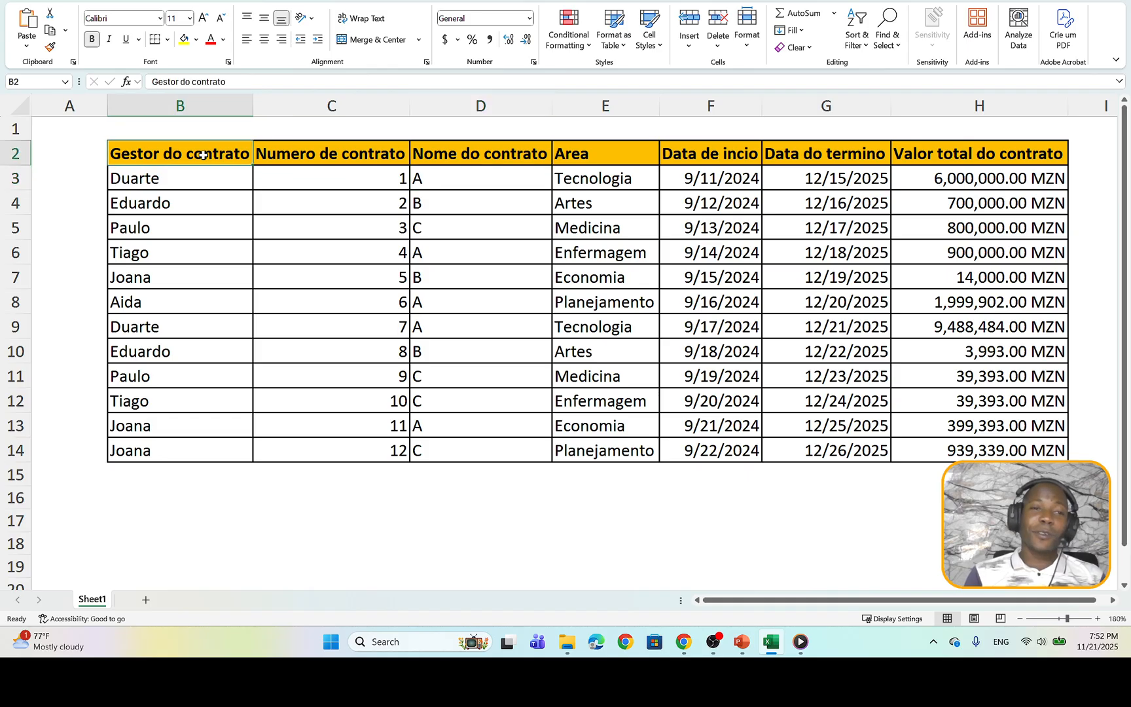
pyautogui.click(269, 150)
pyautogui.click(459, 153)
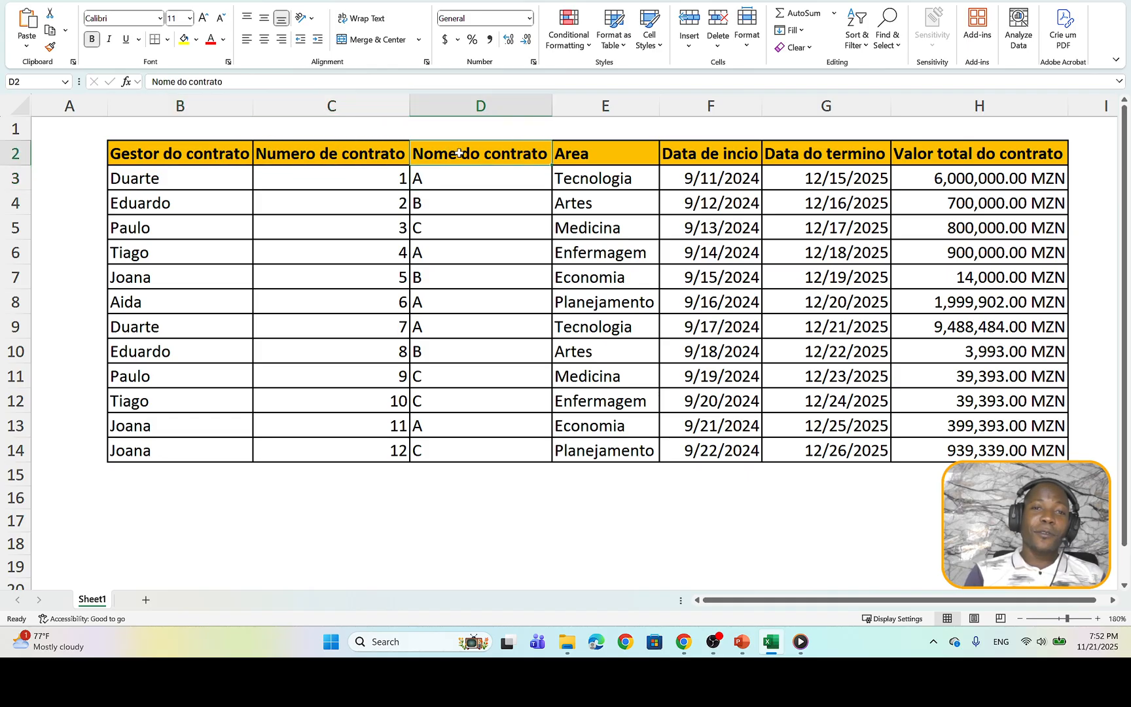
pyautogui.click(622, 154)
pyautogui.click(692, 159)
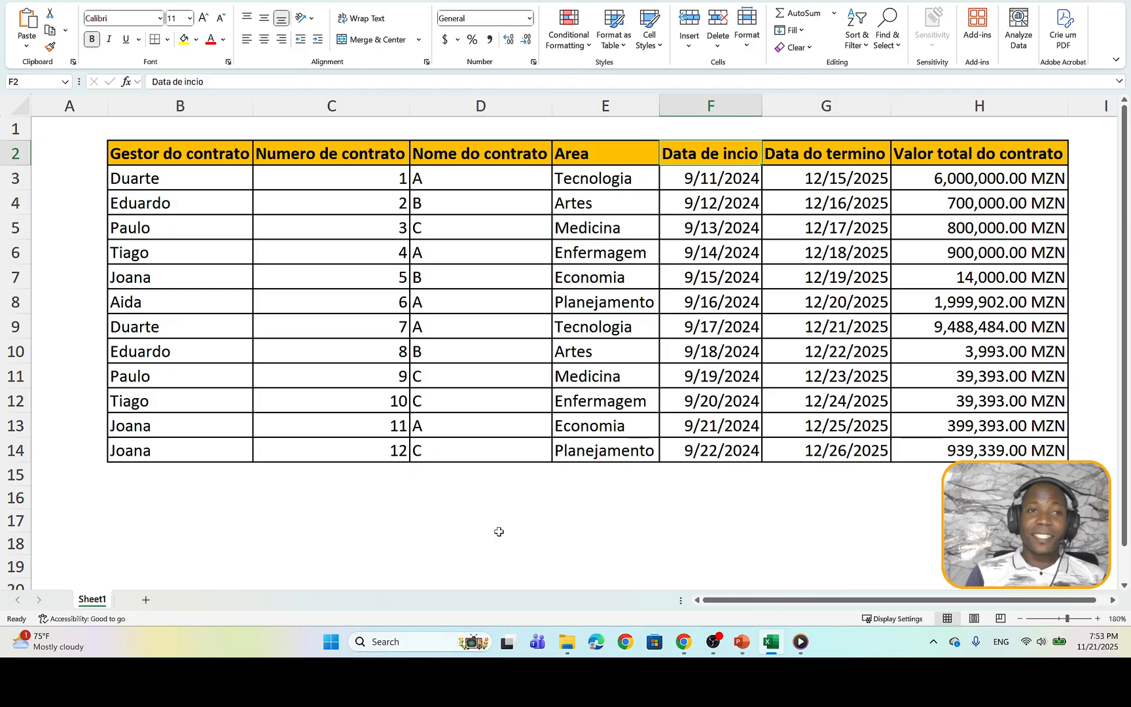
# - Create a PivotTable on a new worksheet from the contract table range Sheet1!$B$2:$H$14
pyautogui.click(166, 152)
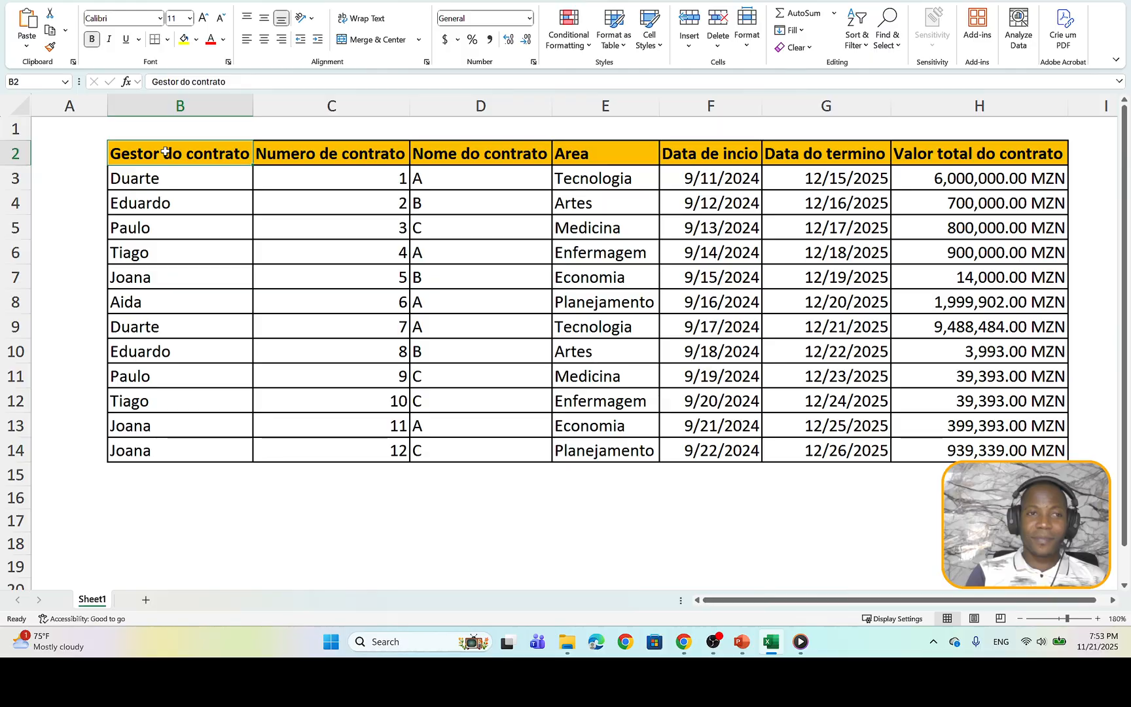
pyautogui.click(98, 2)
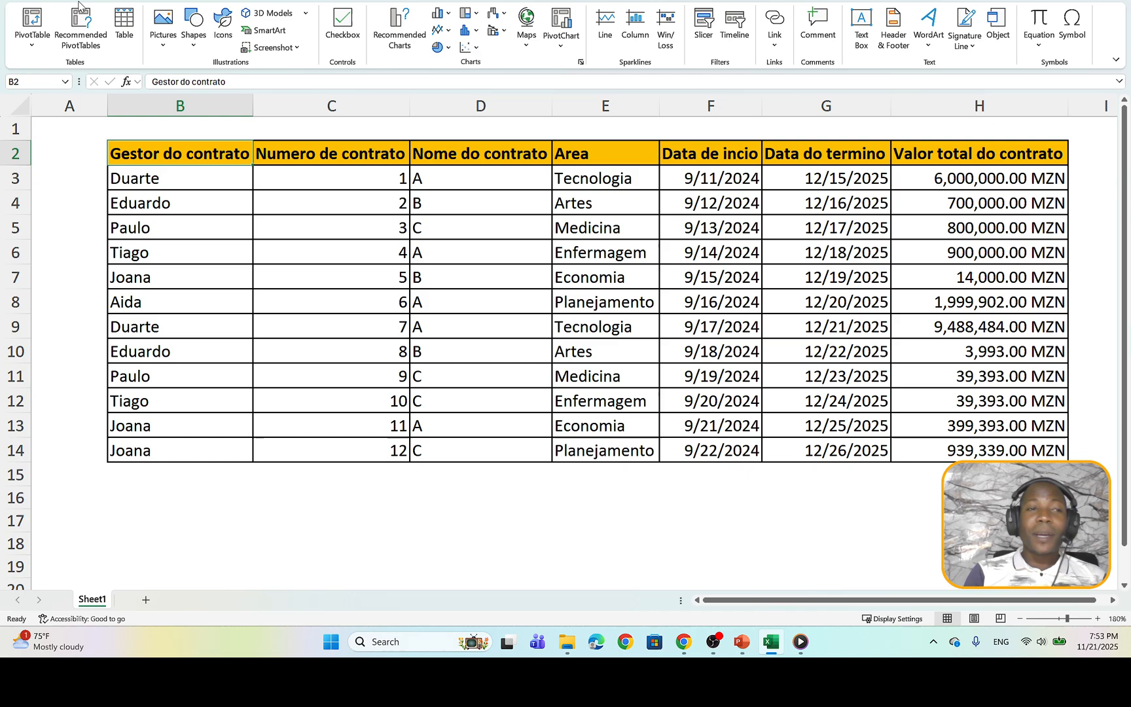
pyautogui.click(28, 47)
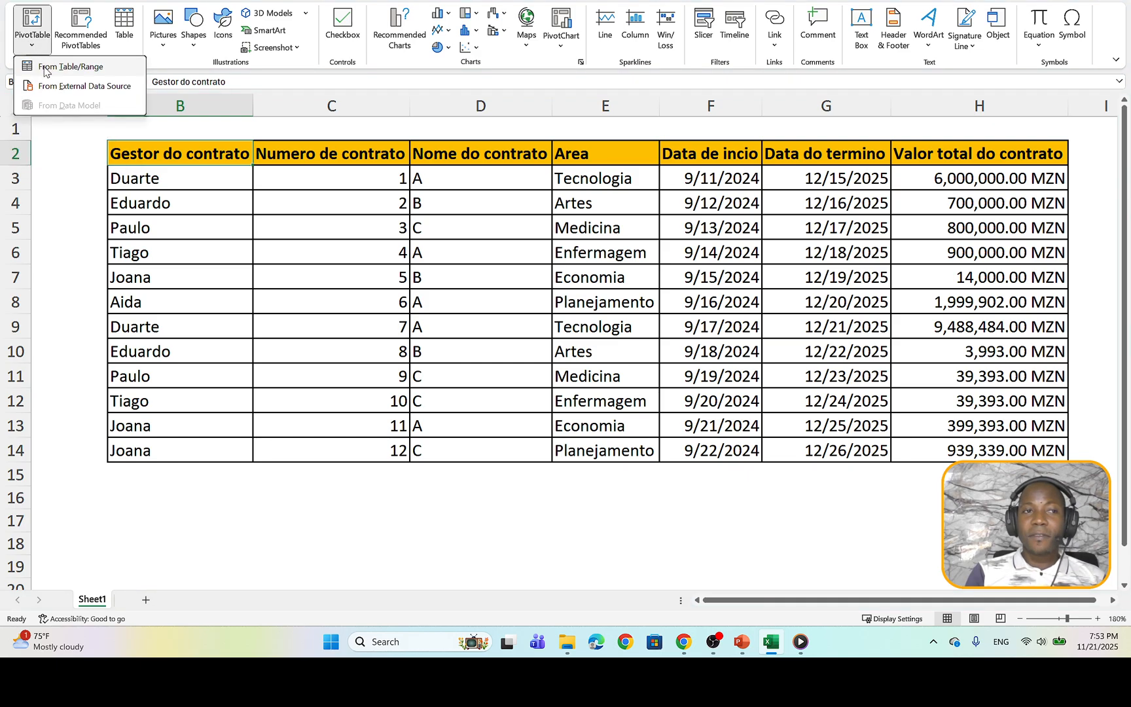
pyautogui.click(44, 67)
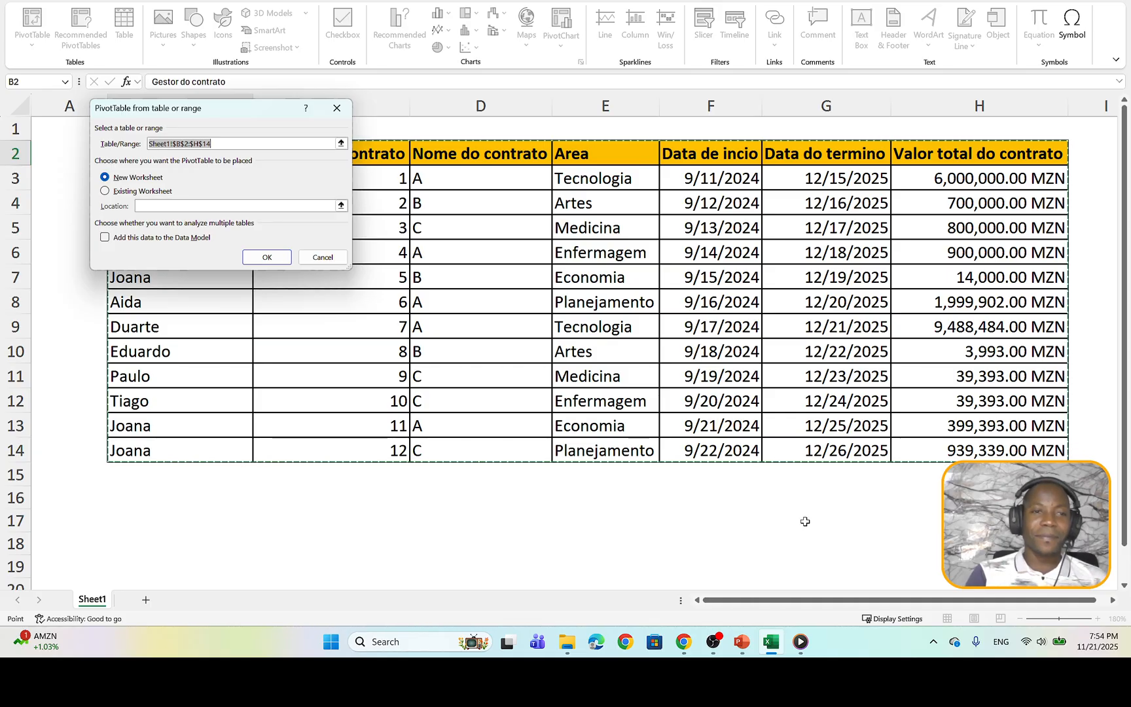
pyautogui.click(281, 261)
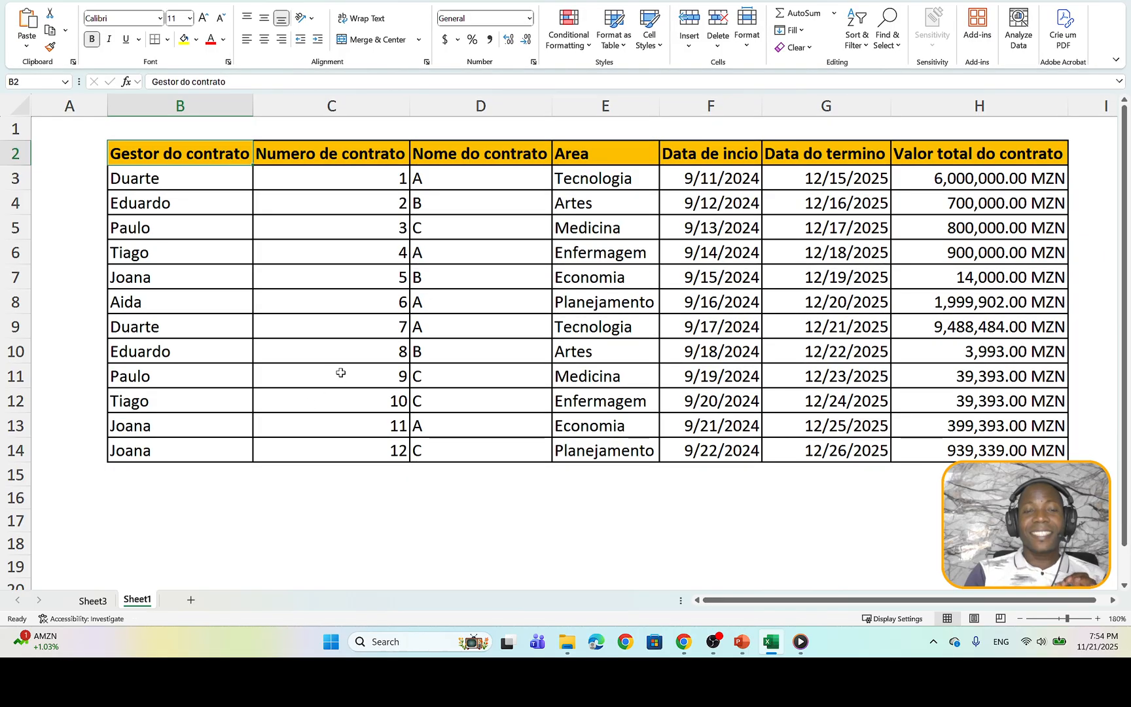
# - Switch to PowerPoint and read the first question on the Exercicios slide, about total contract value by area
pyautogui.click(340, 371)
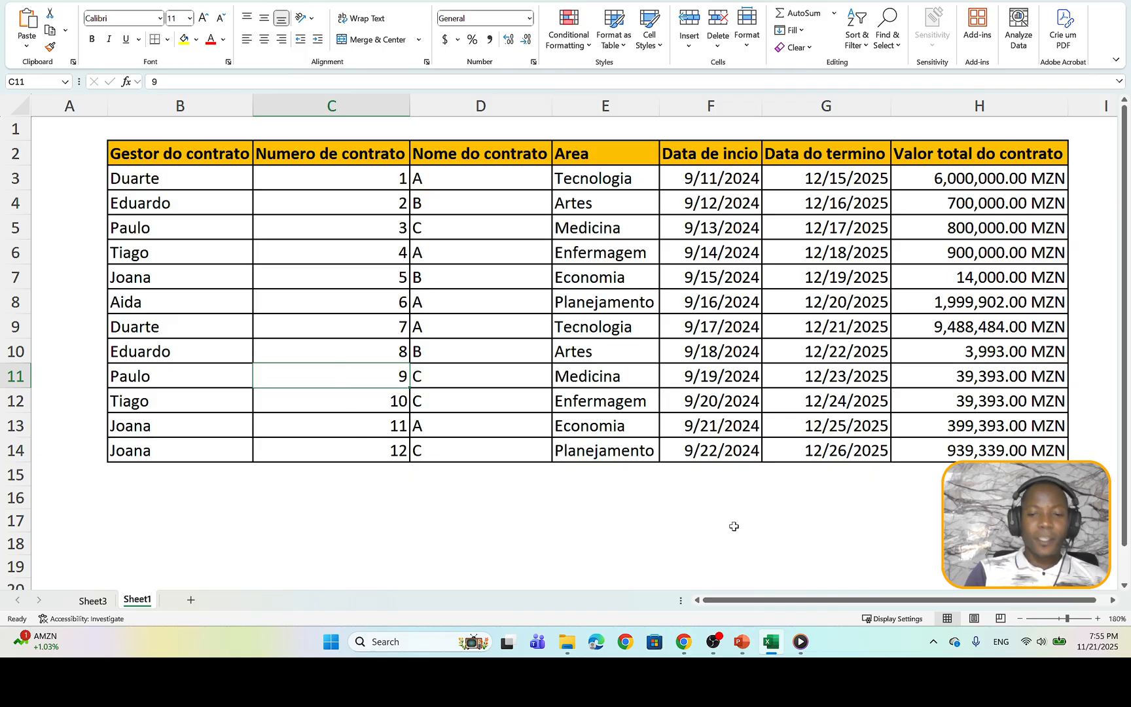
pyautogui.click(742, 641)
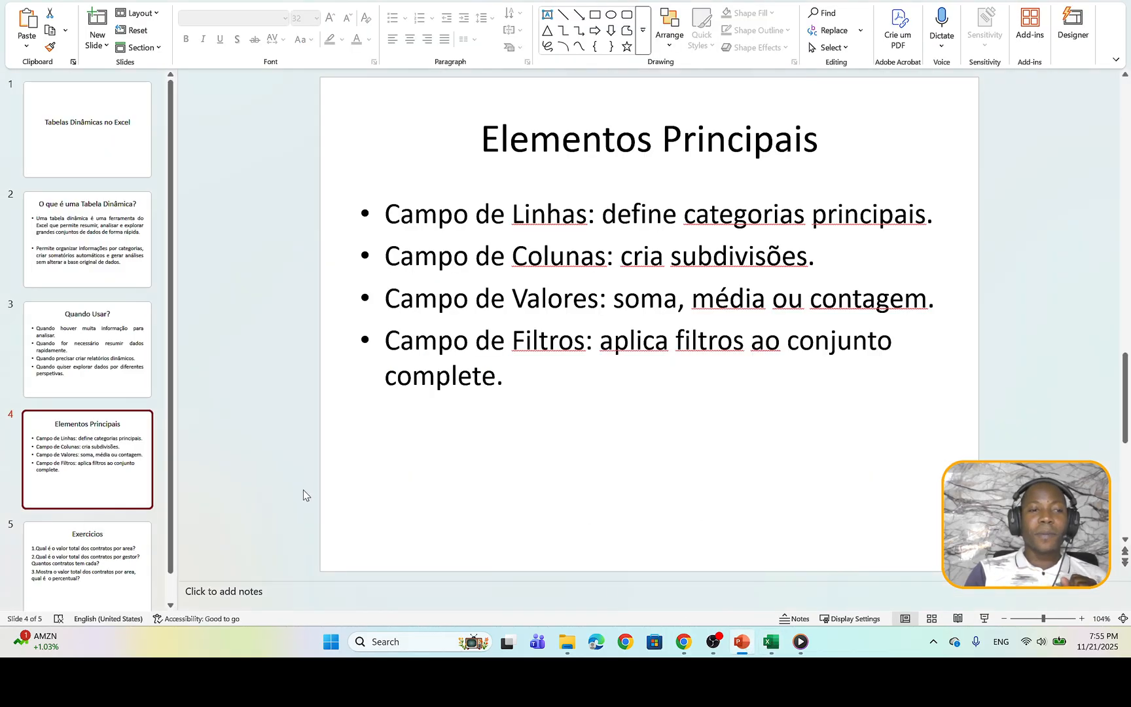
pyautogui.click(99, 560)
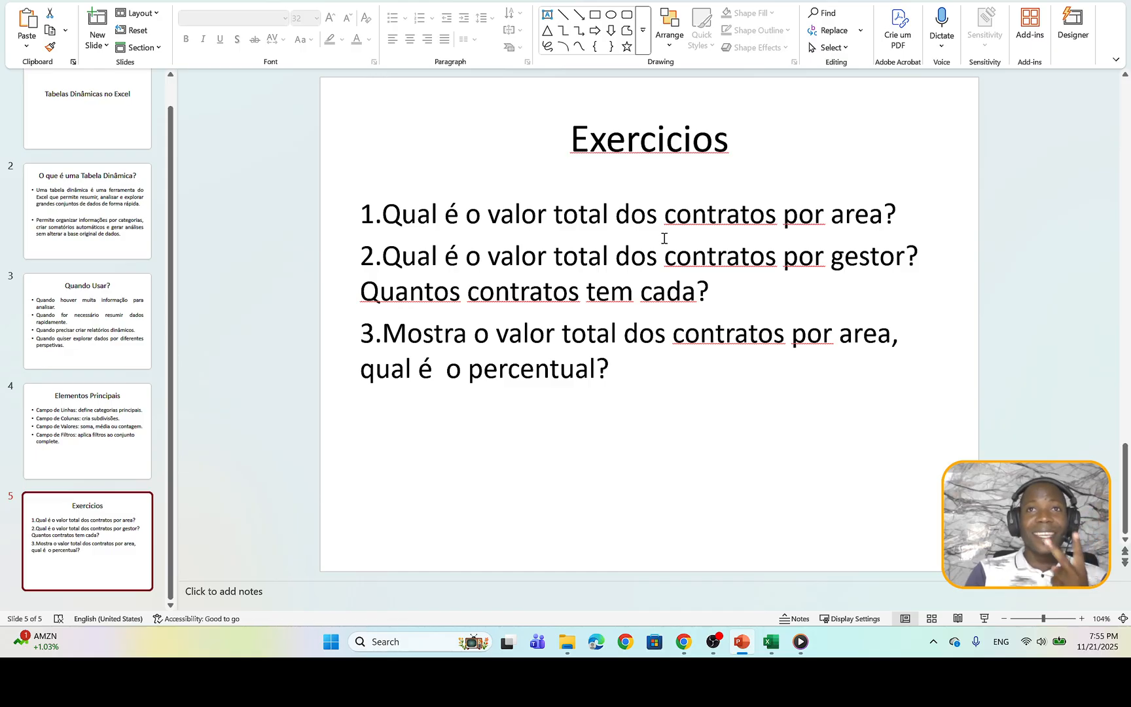
pyautogui.moveTo(675, 217); pyautogui.dragTo(765, 217)
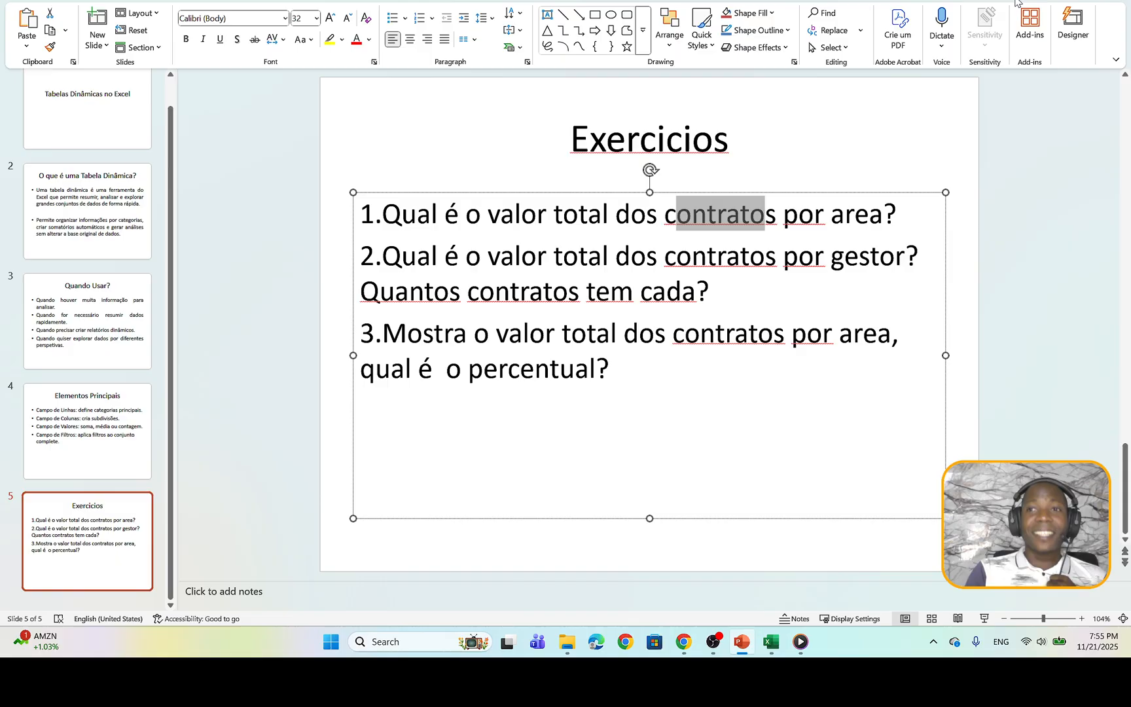
# - Return to Excel and check the Area and Valor total do contrato headers on Sheet1 against the PivotTable field list on Sheet3
pyautogui.click(1055, 1)
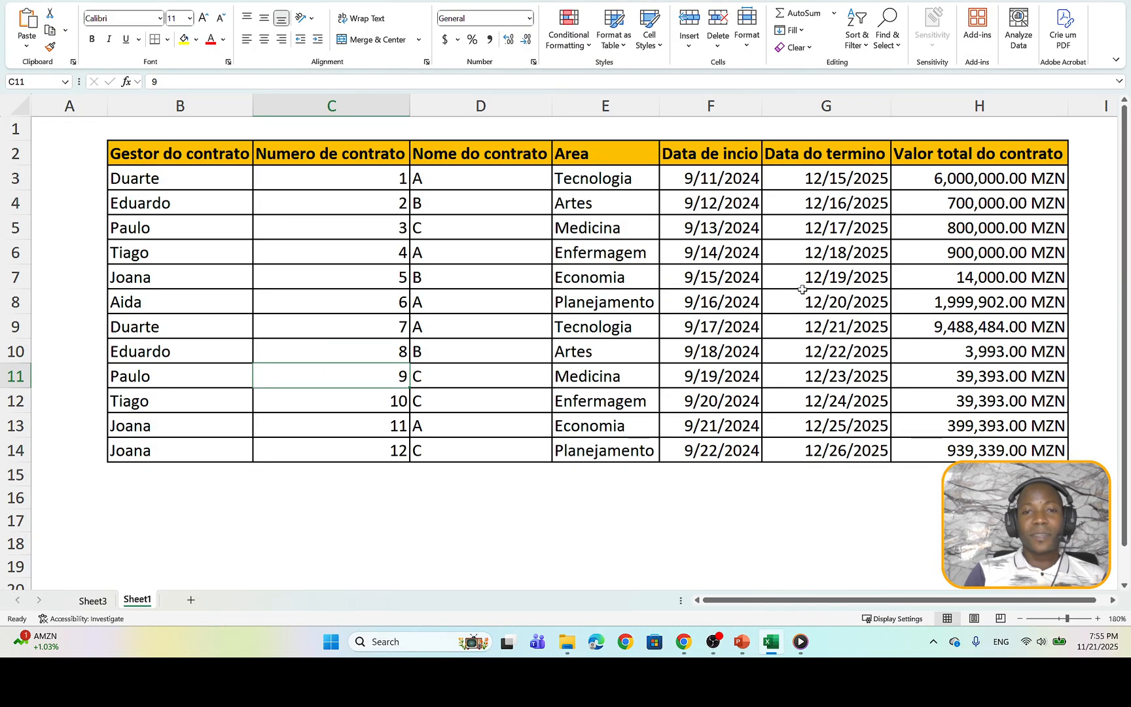
pyautogui.click(619, 155)
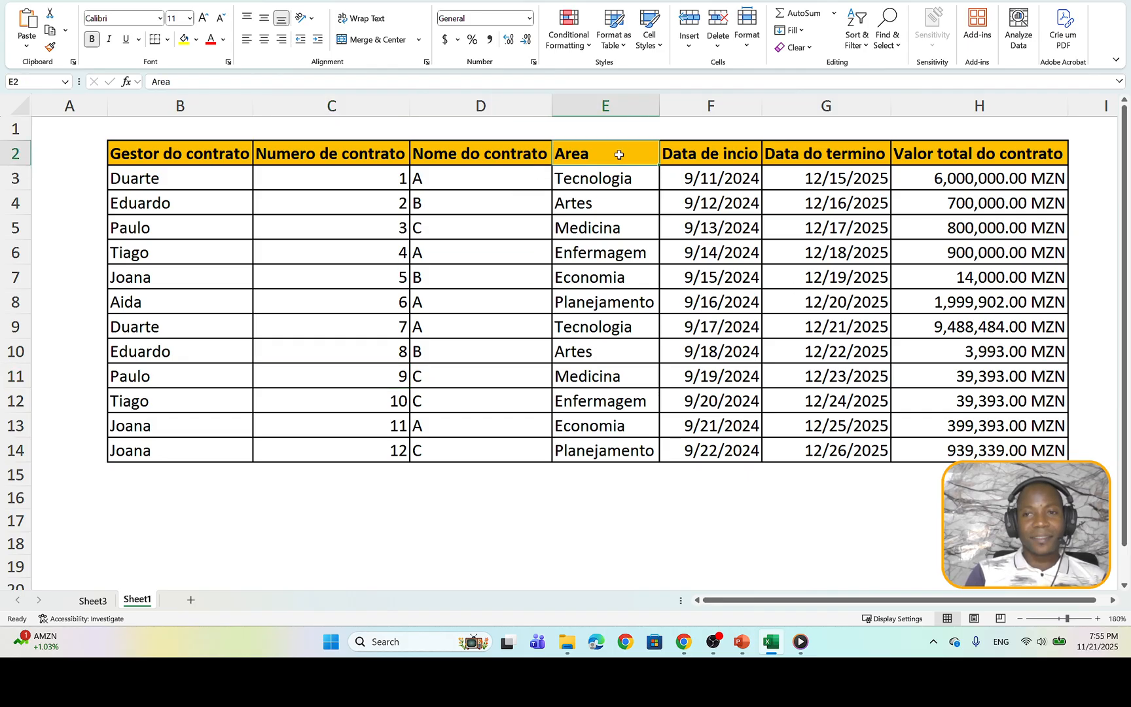
pyautogui.click(909, 146)
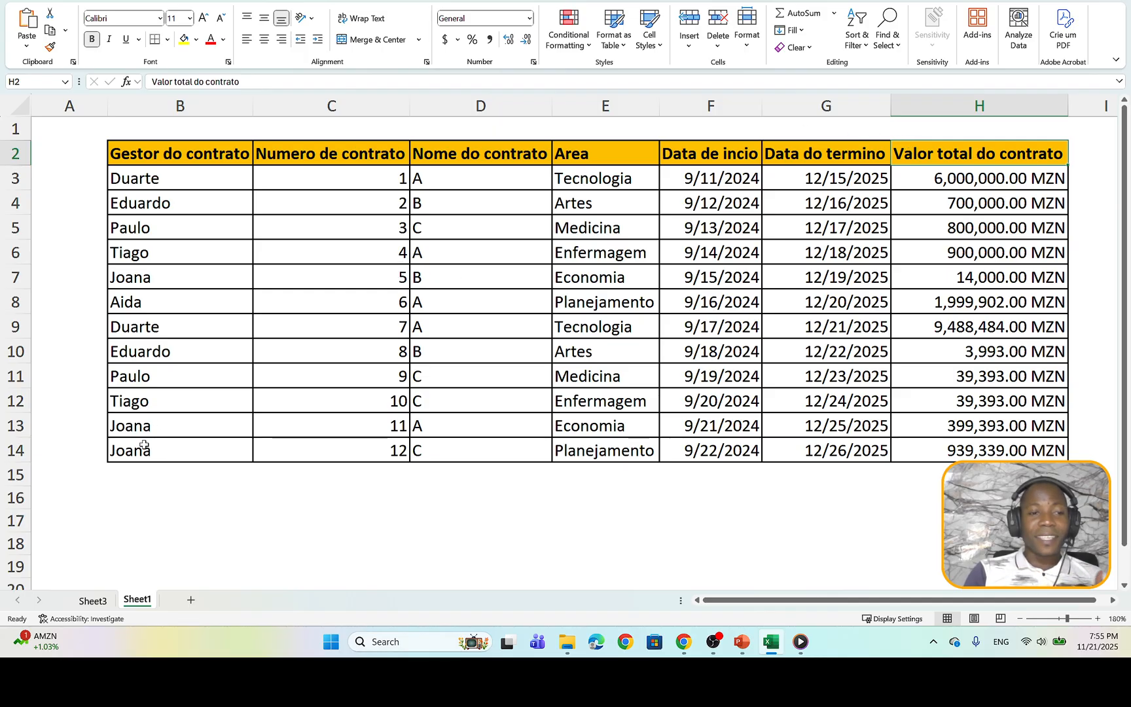
pyautogui.click(93, 602)
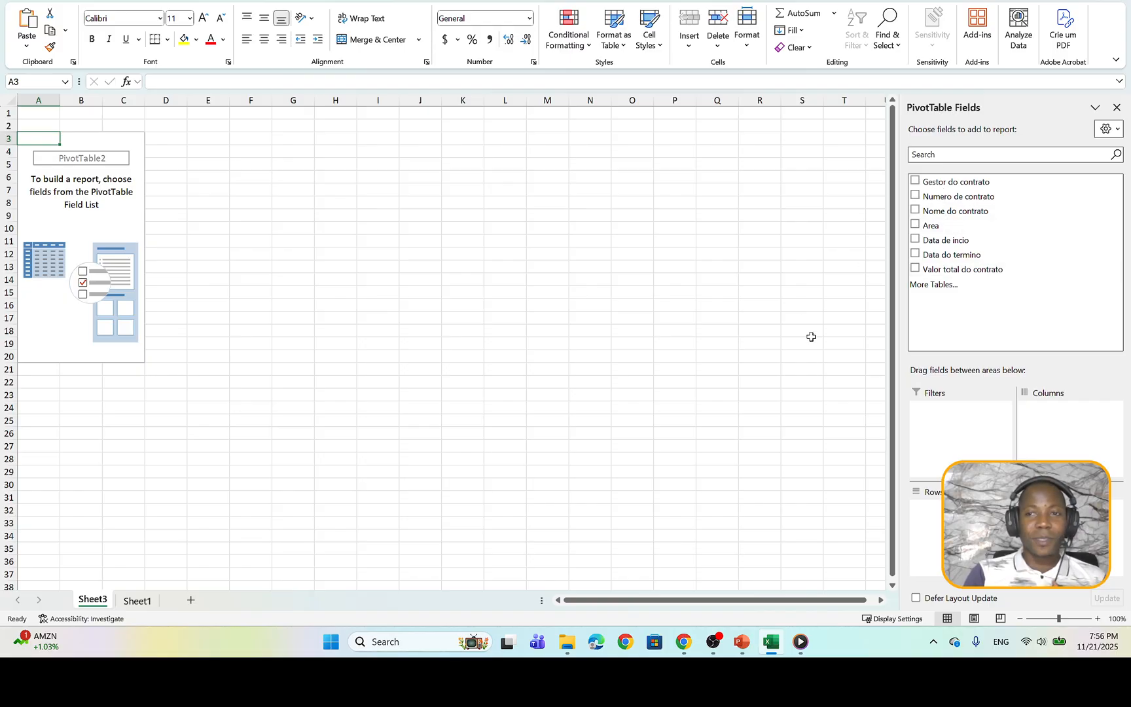
pyautogui.click(145, 600)
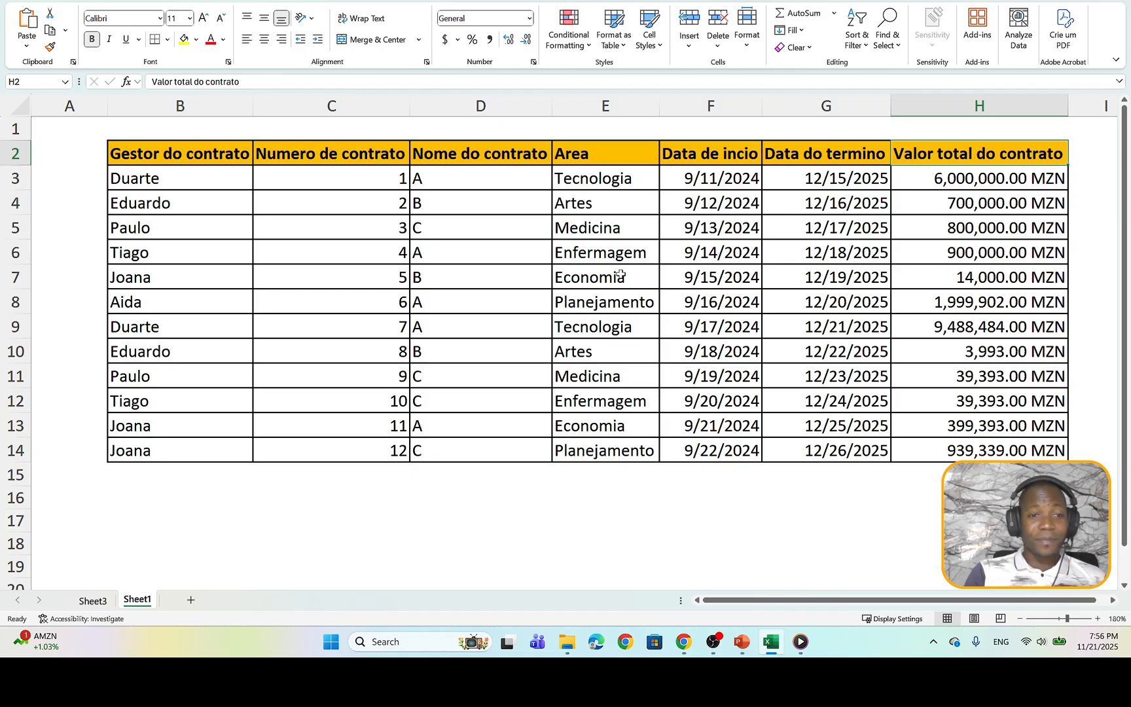
pyautogui.click(95, 601)
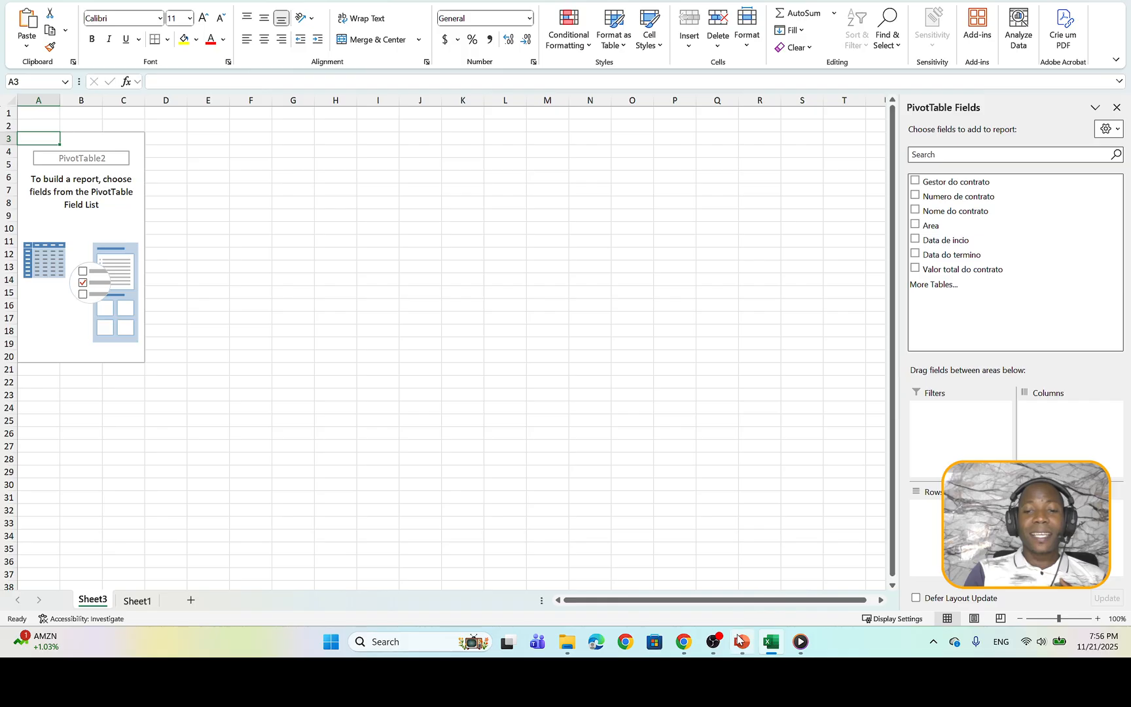
# - Review the Elementos Principais and Exercicios slides in PowerPoint, referring back to the empty PivotTable in Excel
pyautogui.click(741, 643)
pyautogui.click(77, 419)
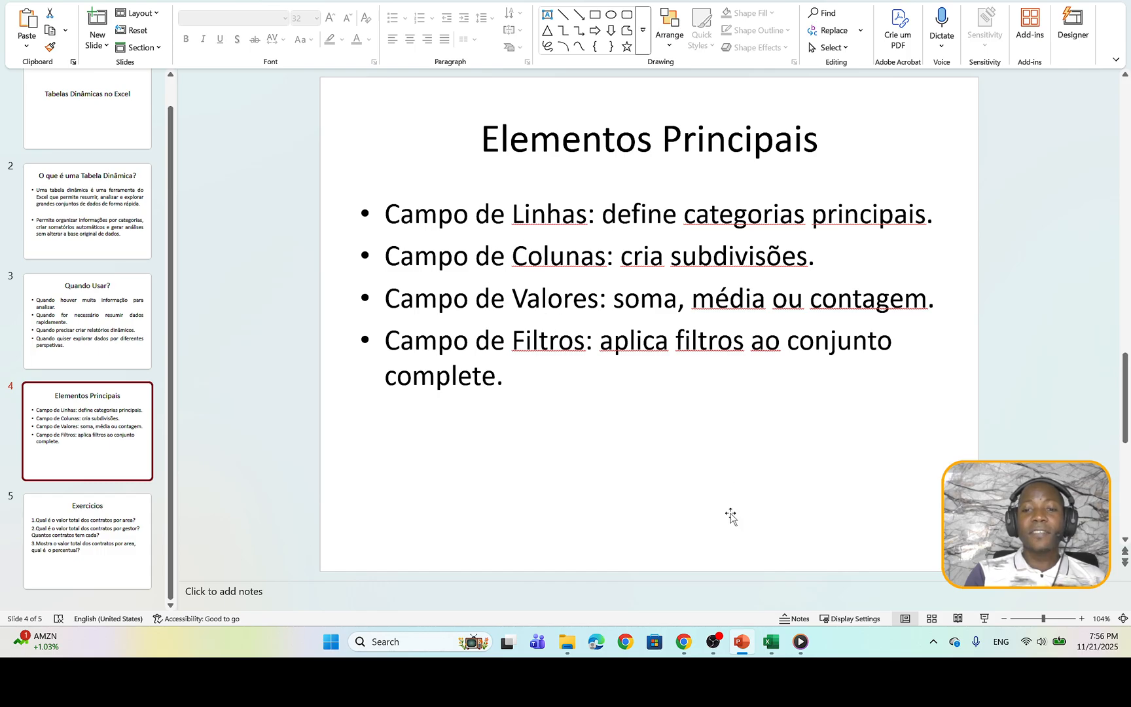
pyautogui.click(742, 643)
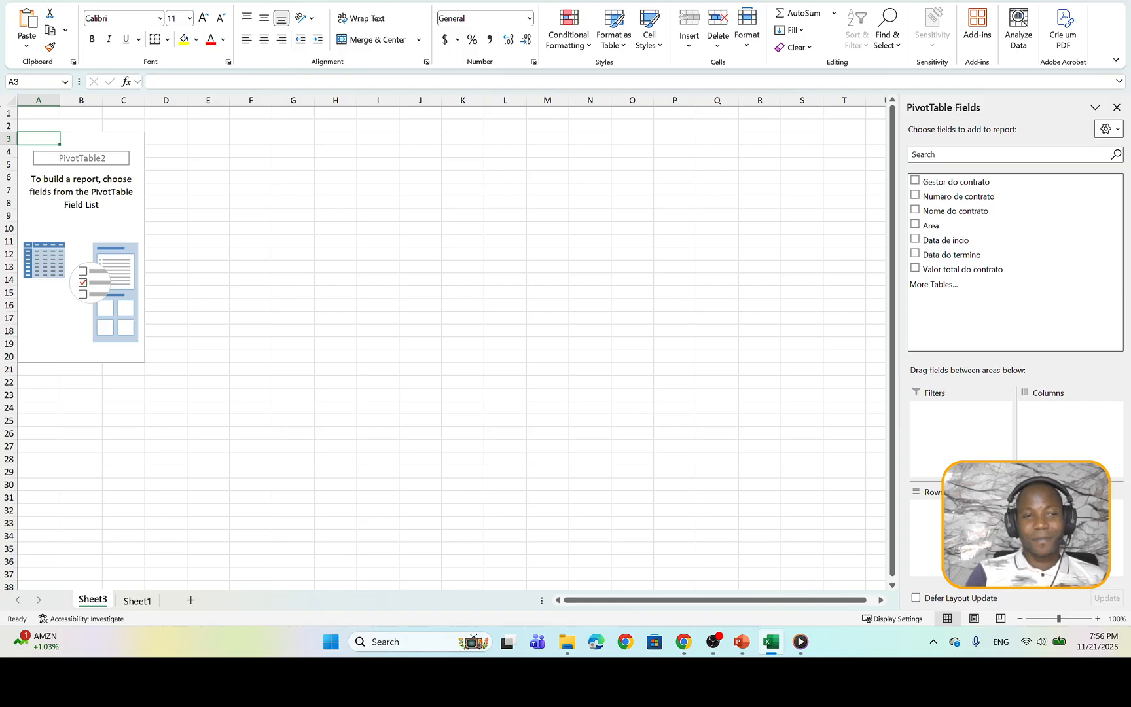
pyautogui.click(741, 643)
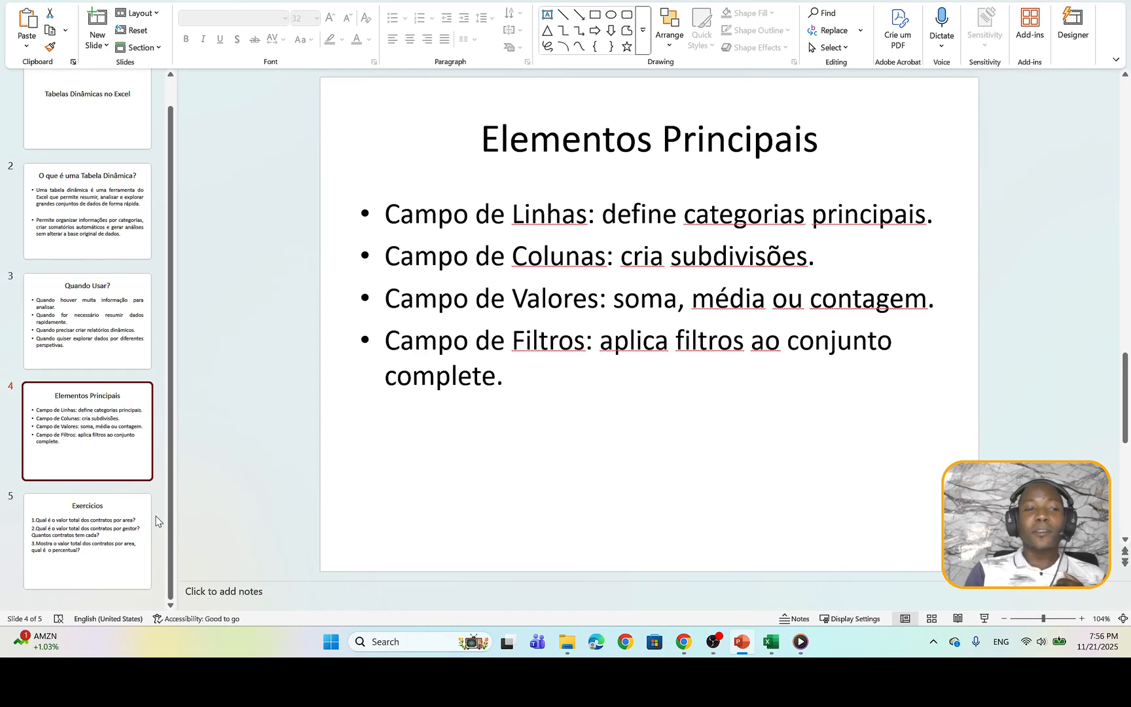
pyautogui.click(63, 536)
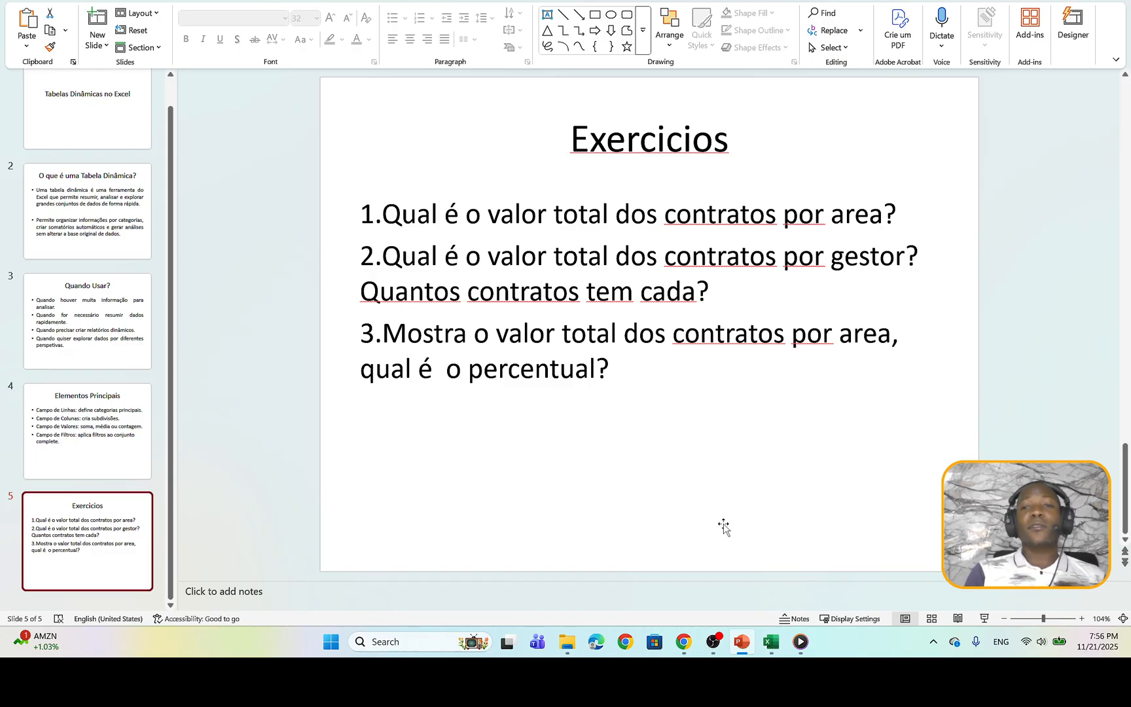
pyautogui.click(771, 643)
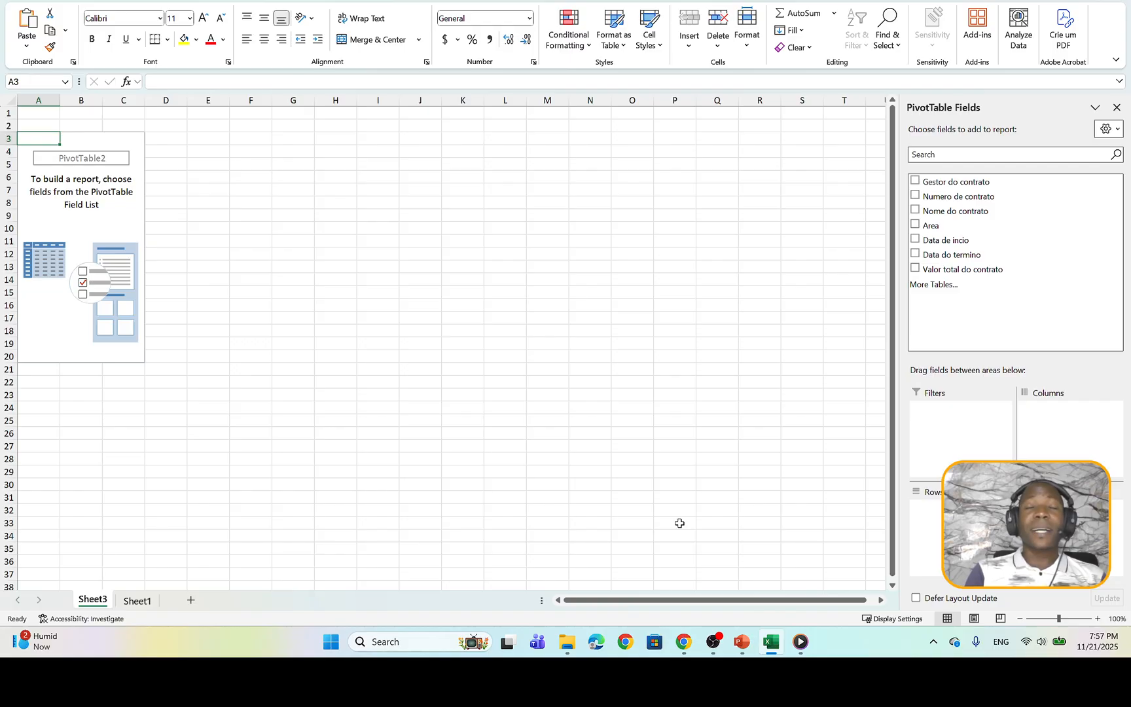
pyautogui.click(742, 644)
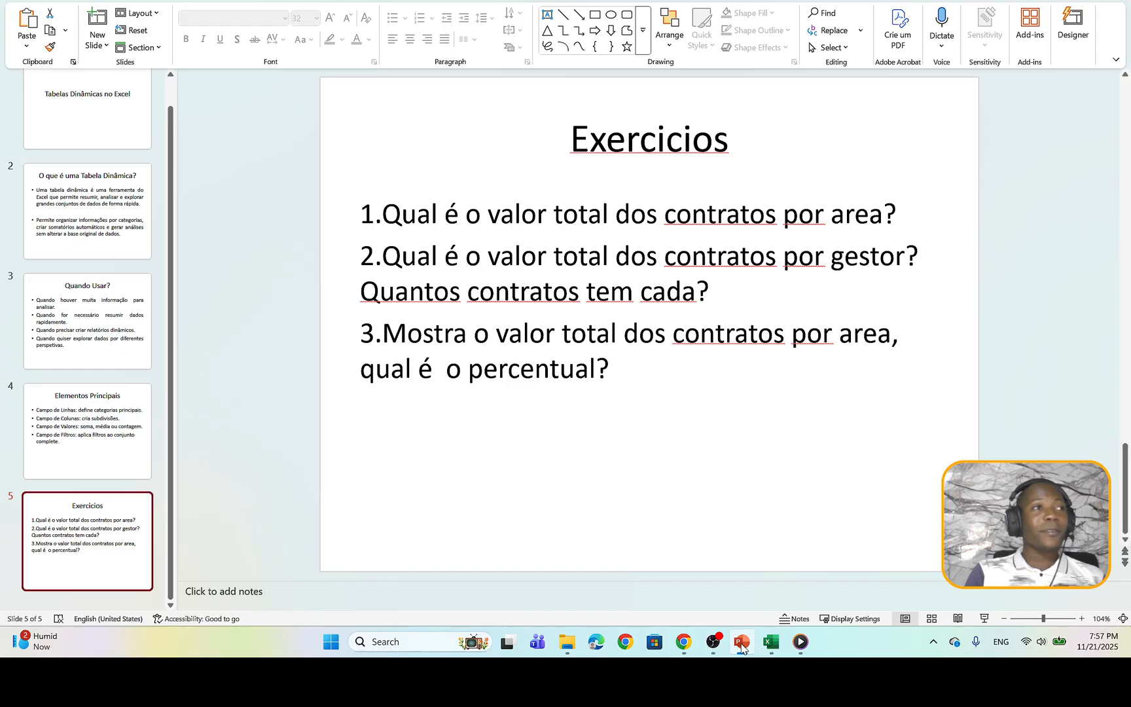
# - Switch to Excel and add the Area field to the PivotTable's Rows on Sheet3
pyautogui.click(771, 641)
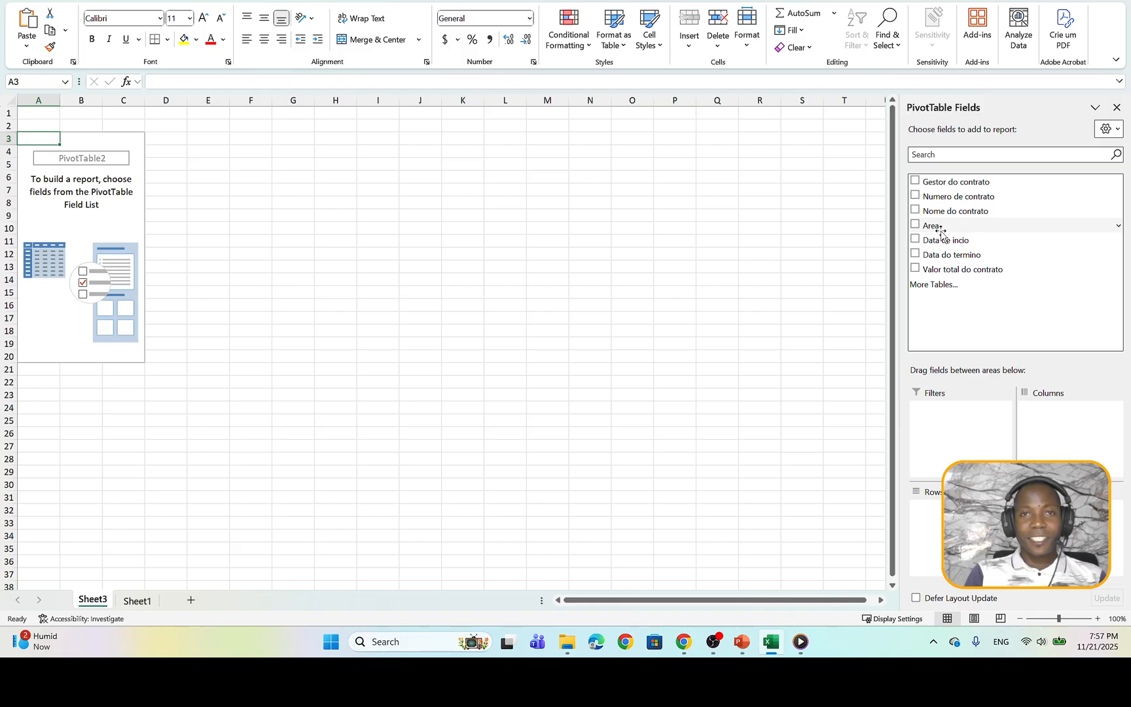
pyautogui.moveTo(941, 233); pyautogui.dragTo(962, 517)
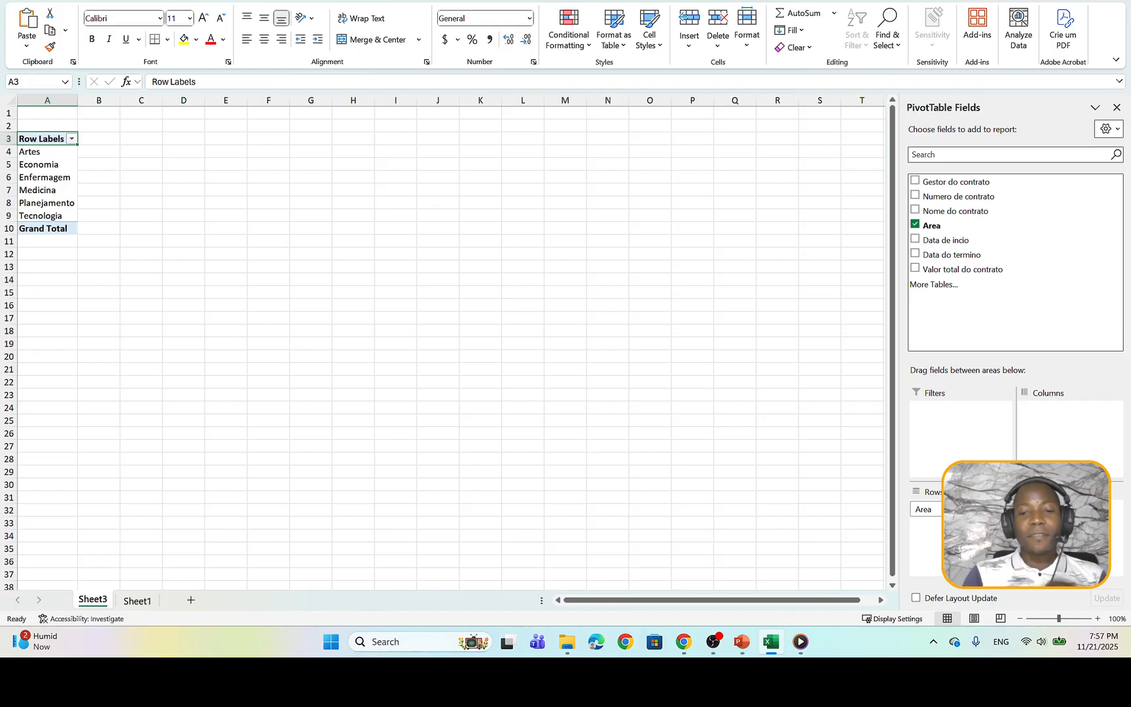
pyautogui.click(29, 152)
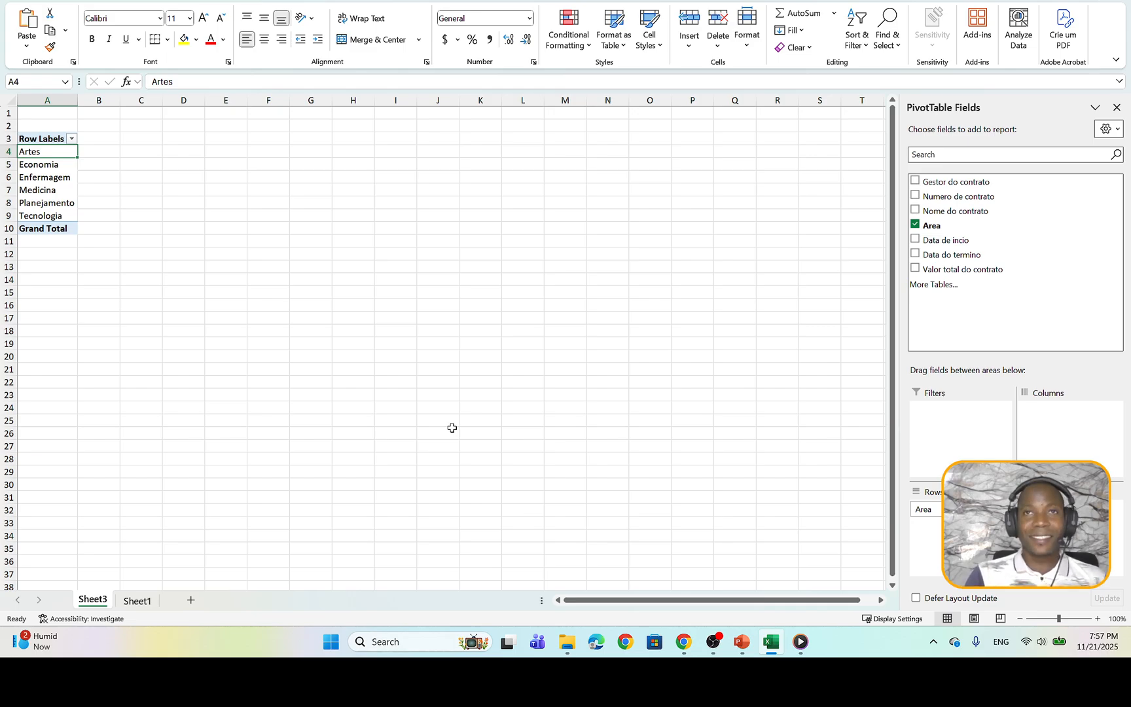
# - Review the O que é uma Tabela Dinâmica? and Exercicios slides in PowerPoint, and examine the PivotTable's area labels in Excel
pyautogui.click(741, 641)
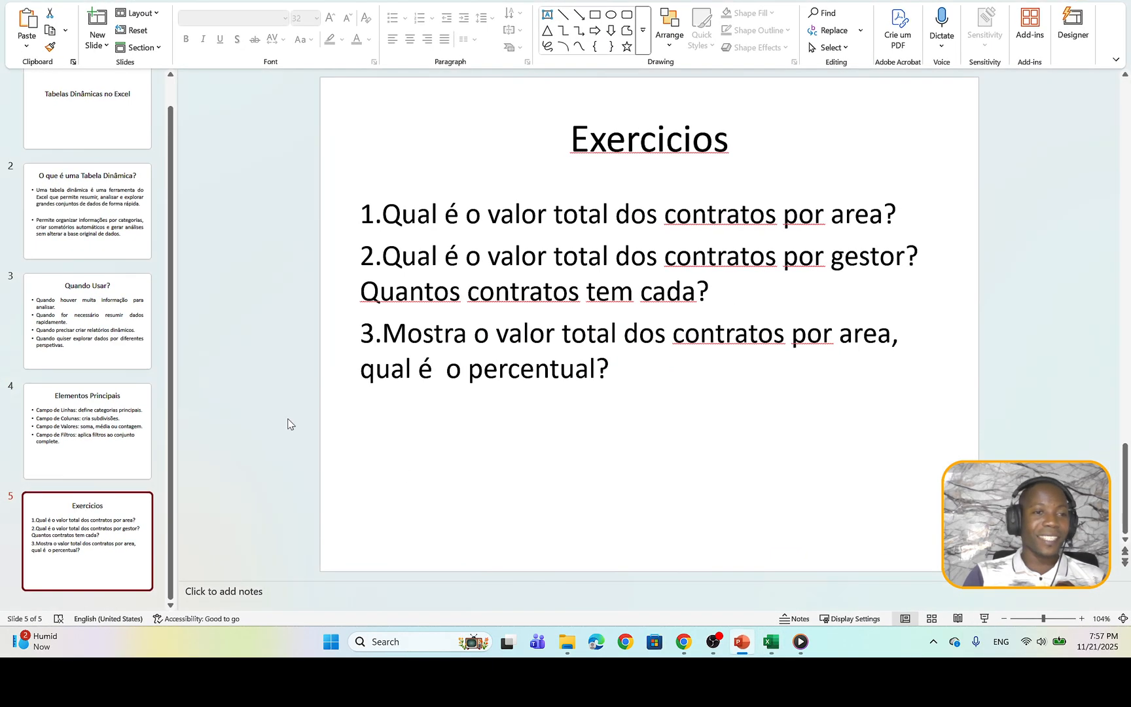
pyautogui.click(121, 245)
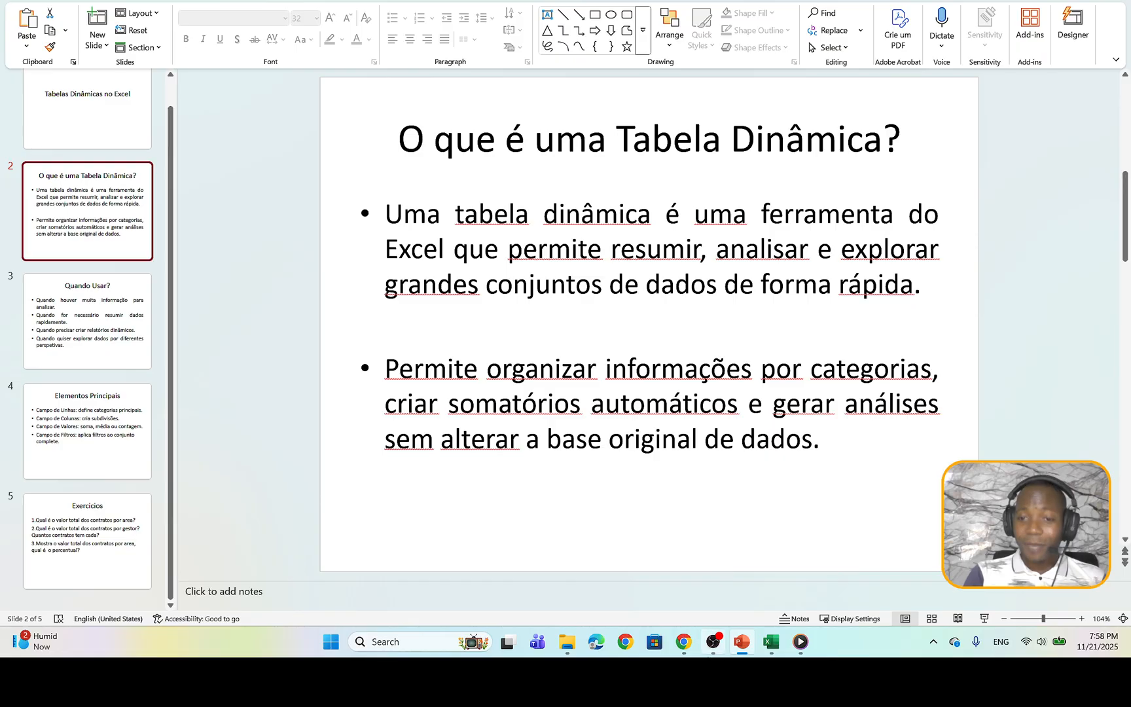
pyautogui.click(773, 634)
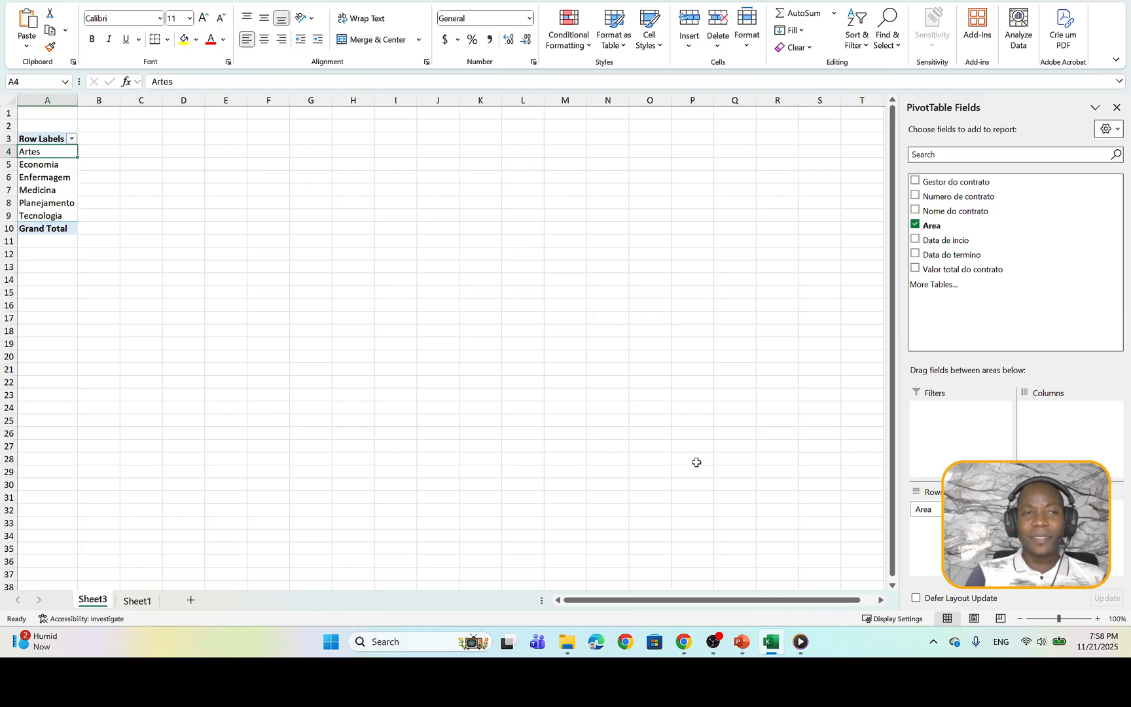
pyautogui.click(741, 641)
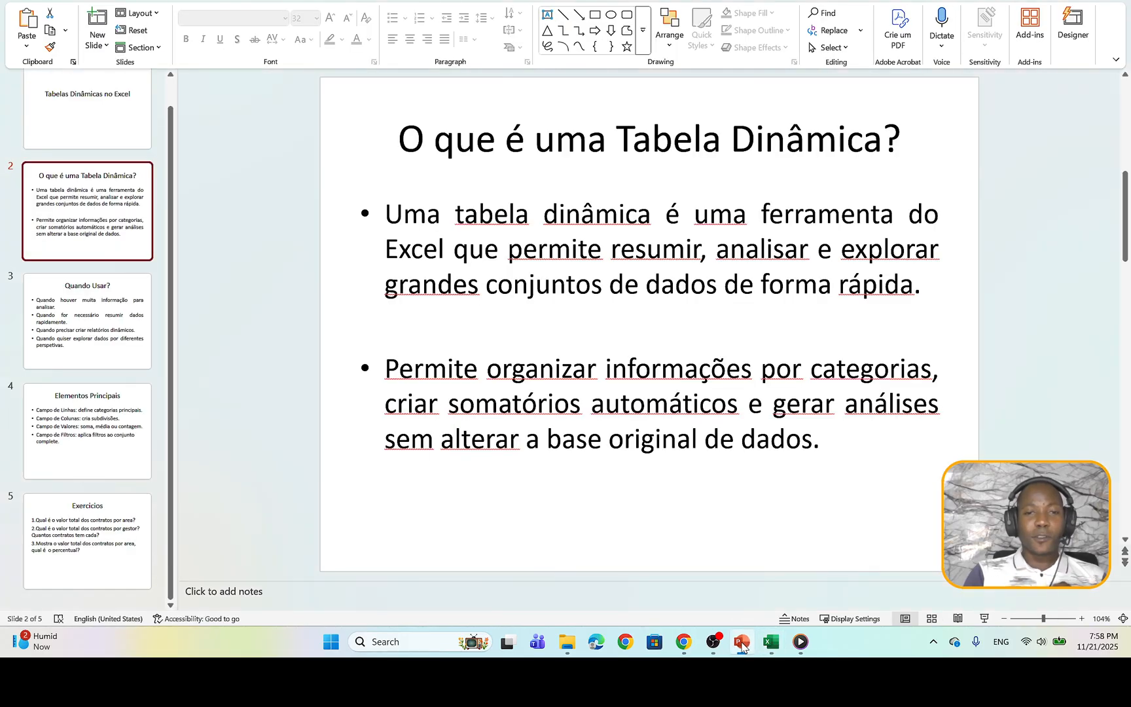
pyautogui.click(85, 537)
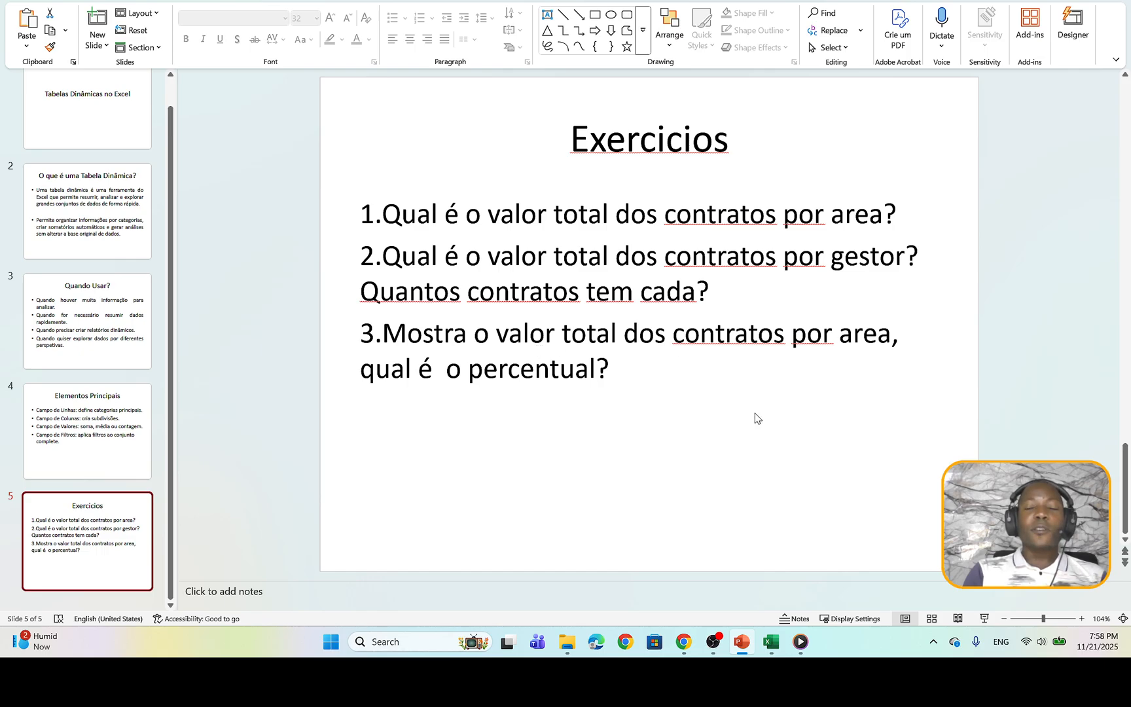
pyautogui.click(771, 642)
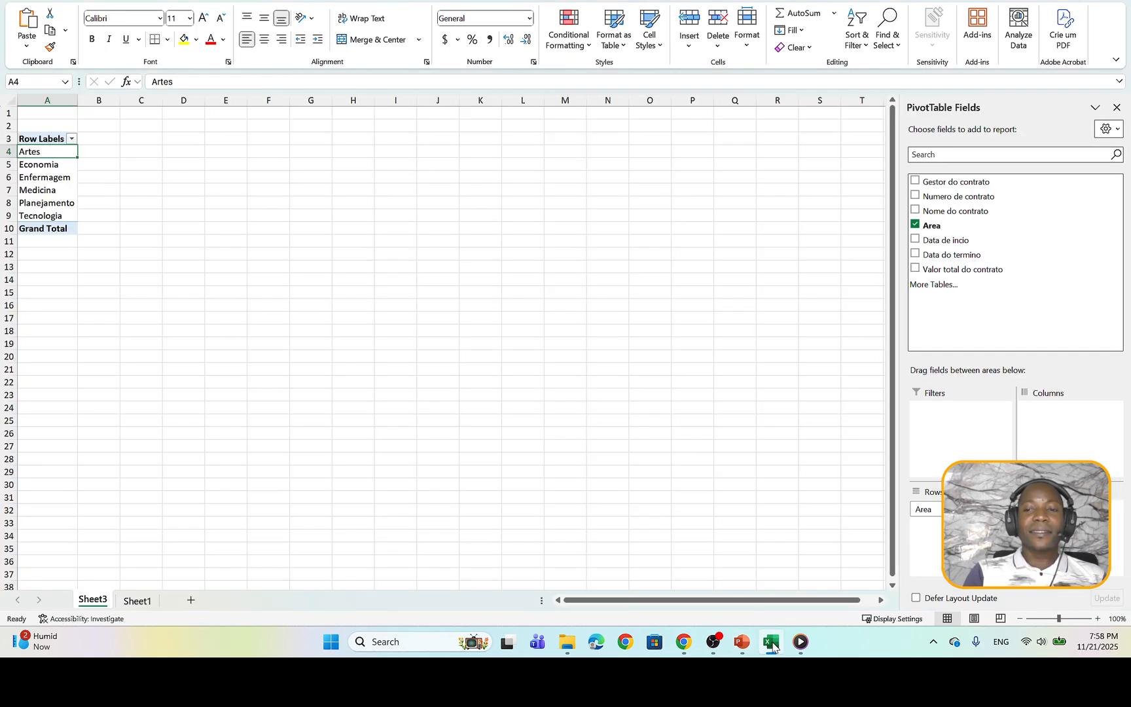
pyautogui.click(771, 642)
pyautogui.click(771, 643)
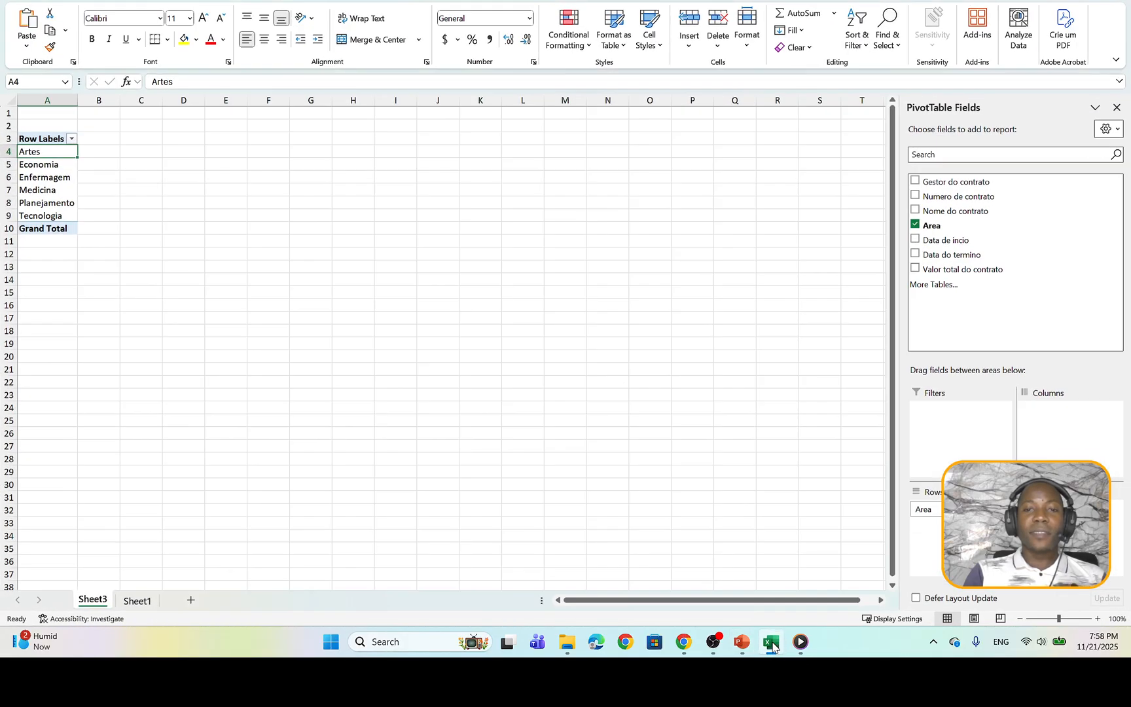
pyautogui.moveTo(51, 150); pyautogui.dragTo(54, 201)
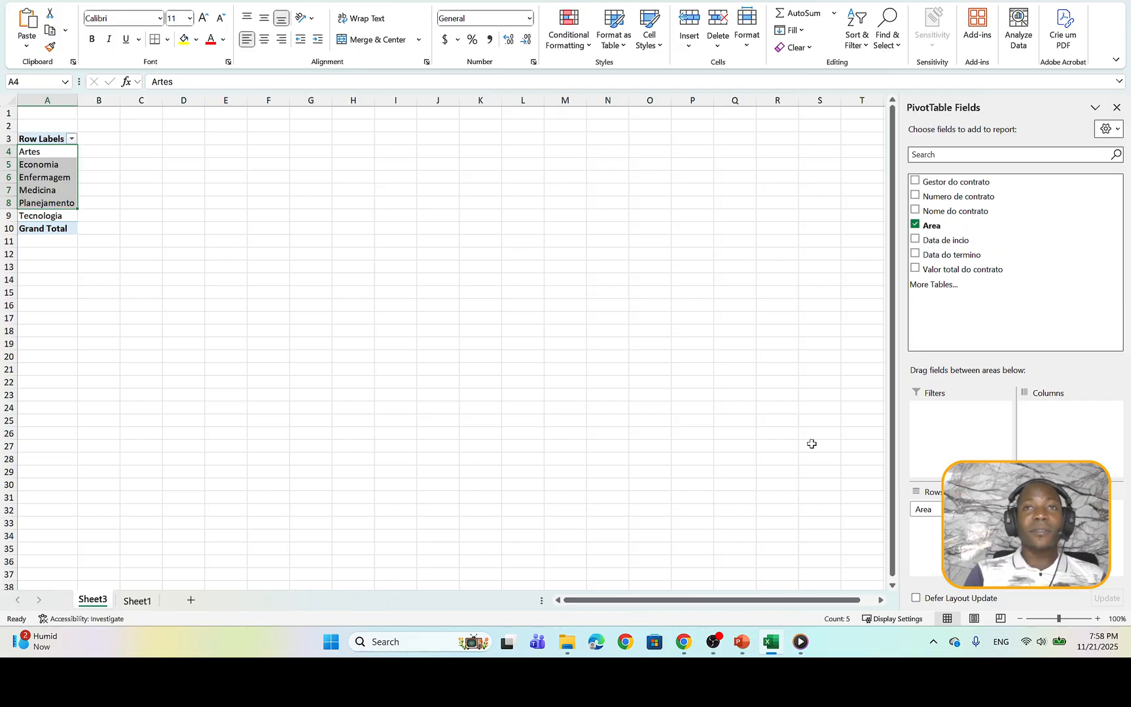
# - Recheck the Exercicios slide in PowerPoint and examine the repeated Area entries in the contract table on Sheet1 in Excel
pyautogui.click(771, 643)
pyautogui.click(774, 641)
pyautogui.click(740, 640)
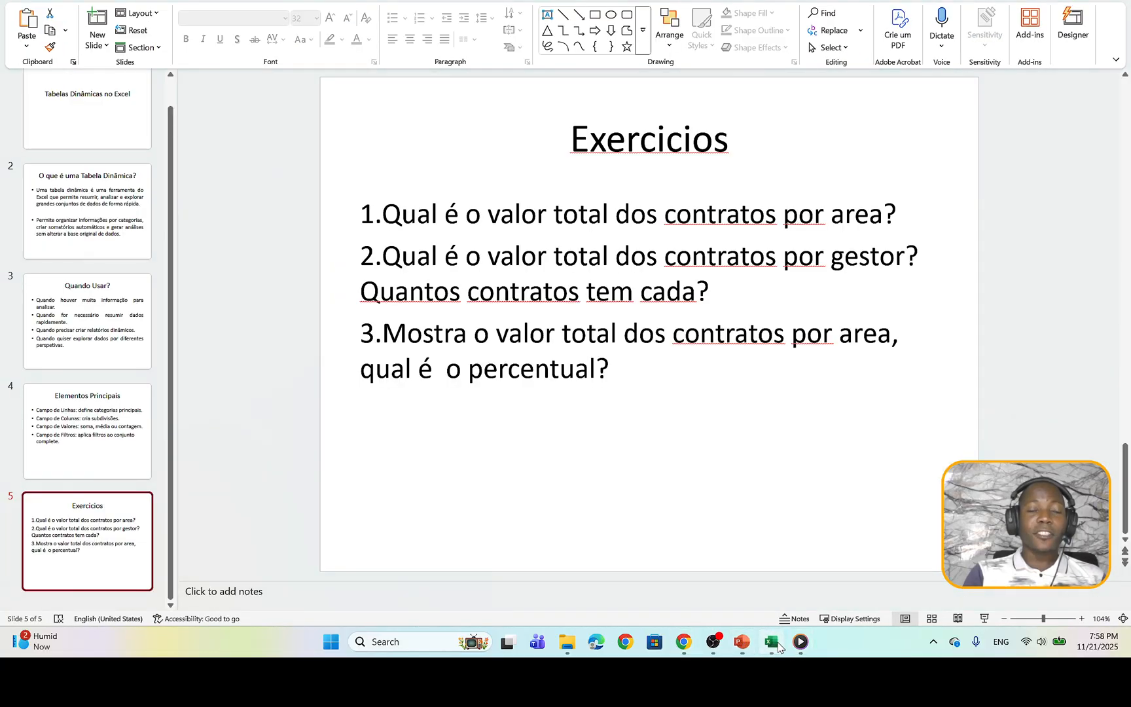
pyautogui.click(772, 642)
pyautogui.click(137, 600)
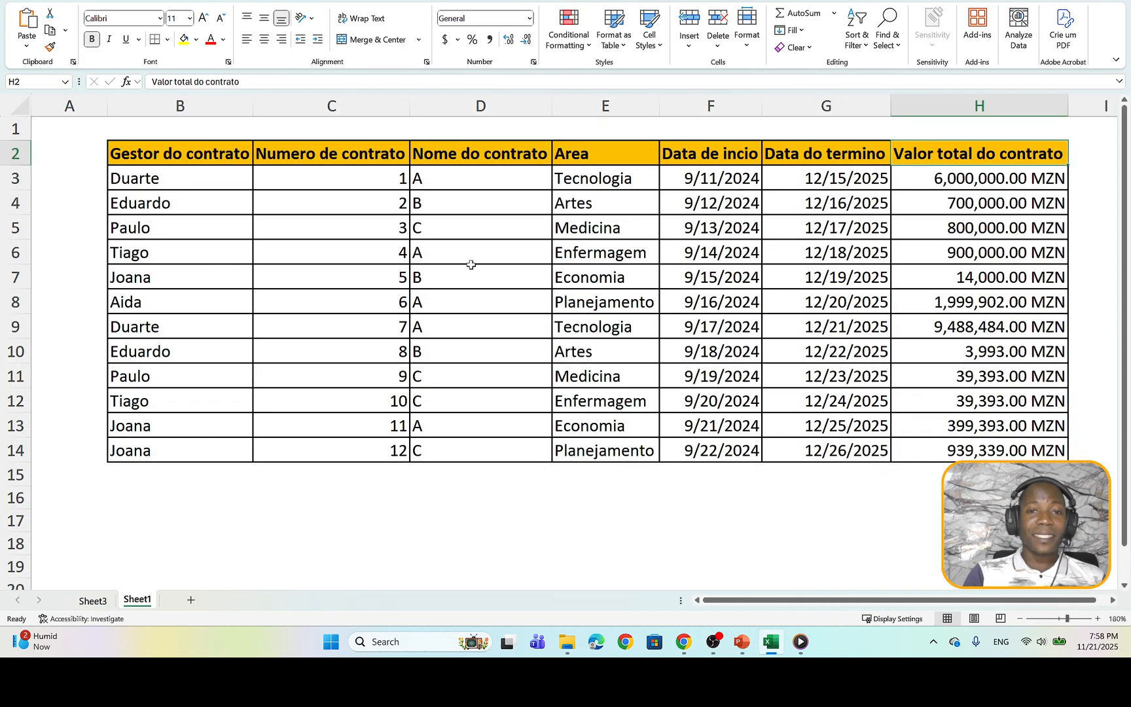
pyautogui.click(603, 322)
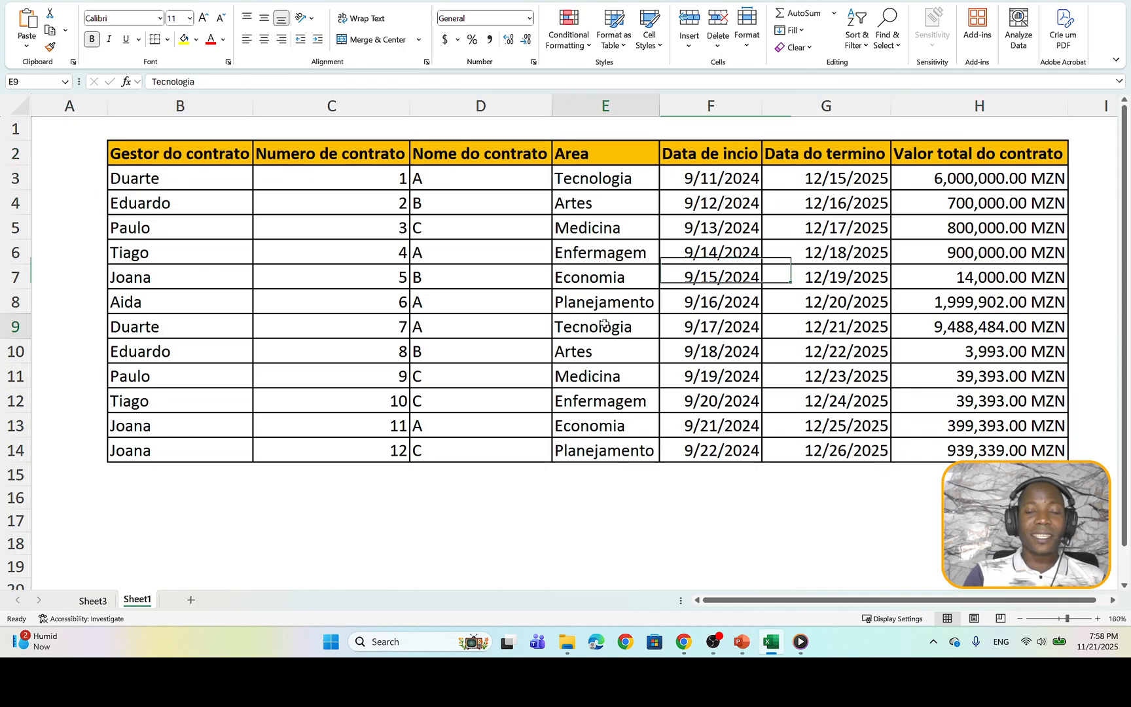
pyautogui.click(611, 350)
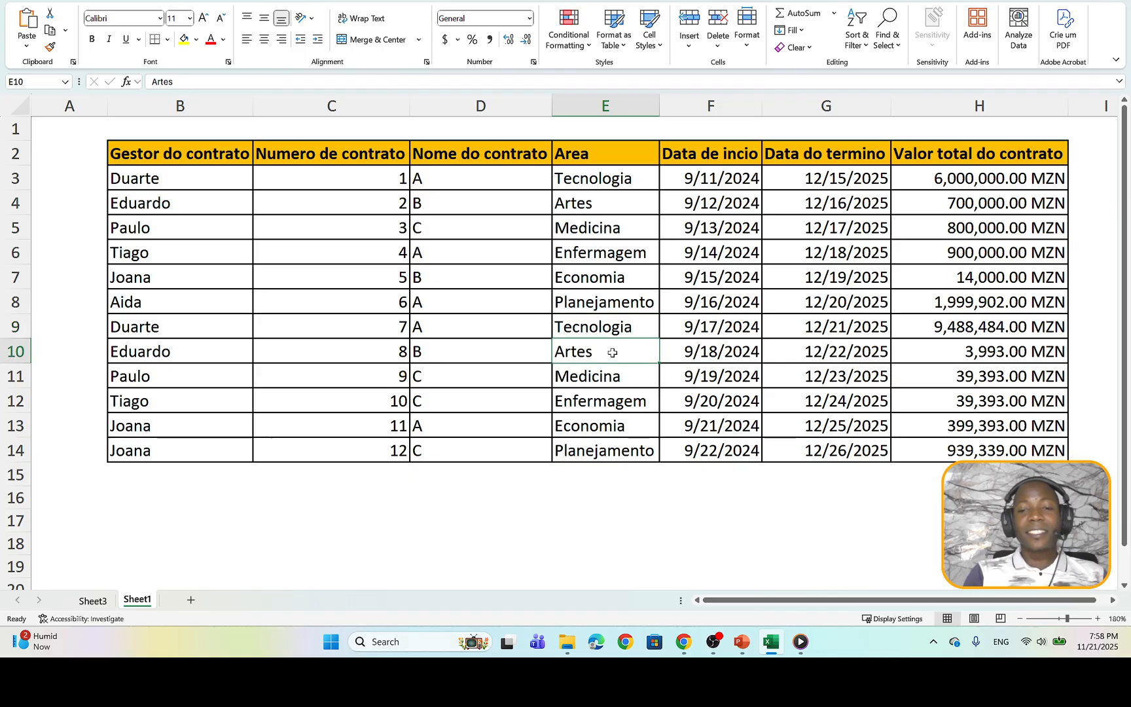
pyautogui.click(771, 642)
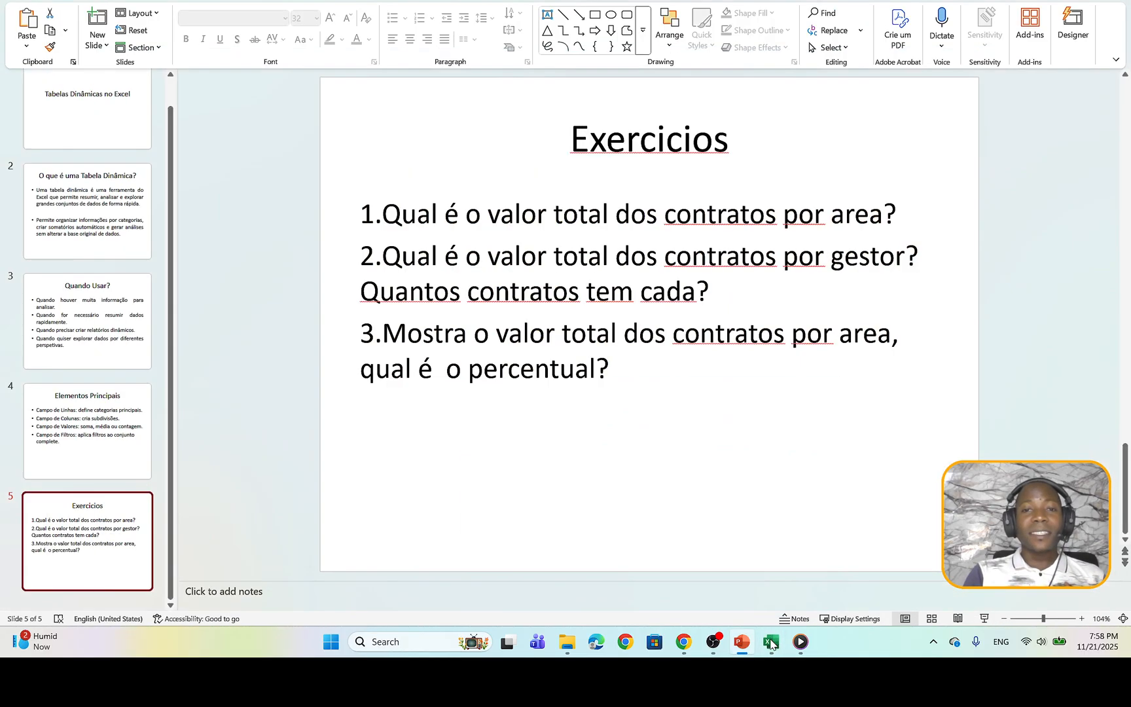
pyautogui.click(771, 643)
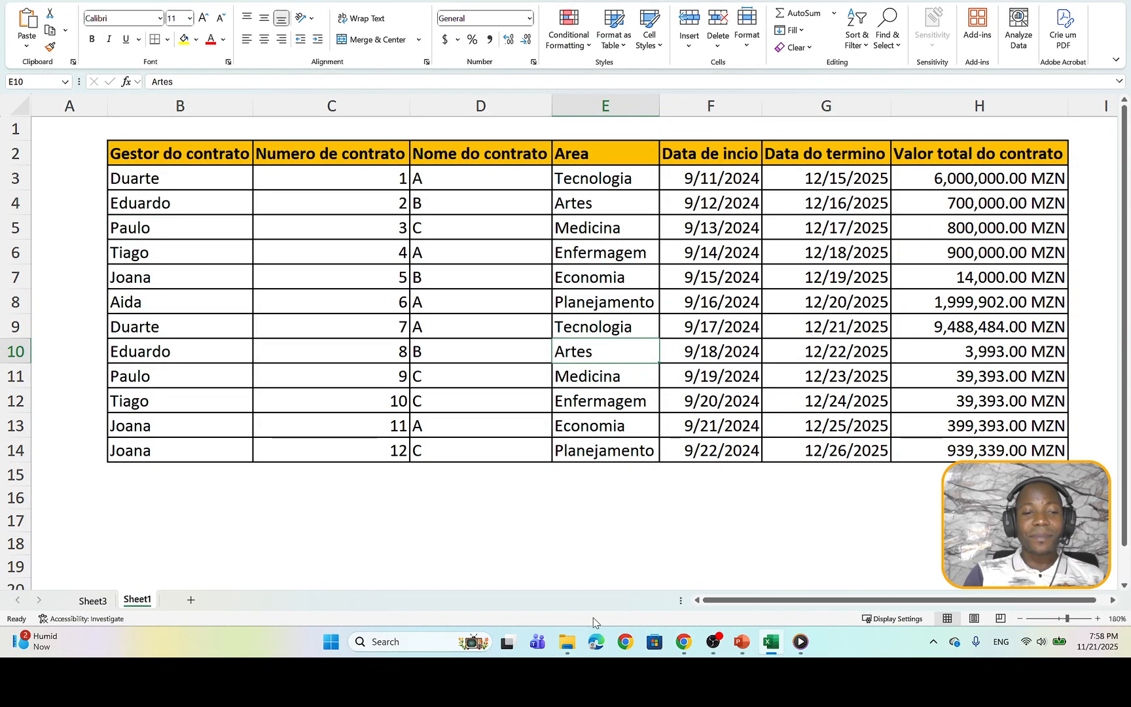
# - Add Valor total do contrato to the Sheet3 PivotTable's Values as a sum and review the Artes and Economia totals
pyautogui.click(98, 600)
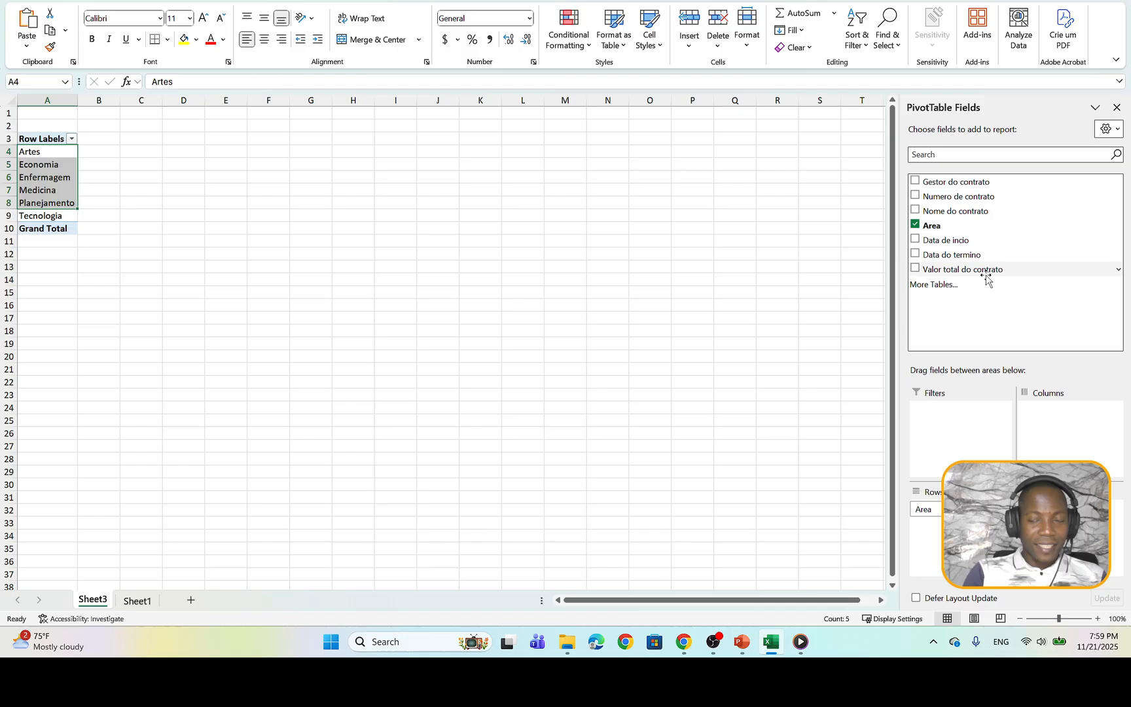
pyautogui.moveTo(986, 273); pyautogui.dragTo(1063, 523)
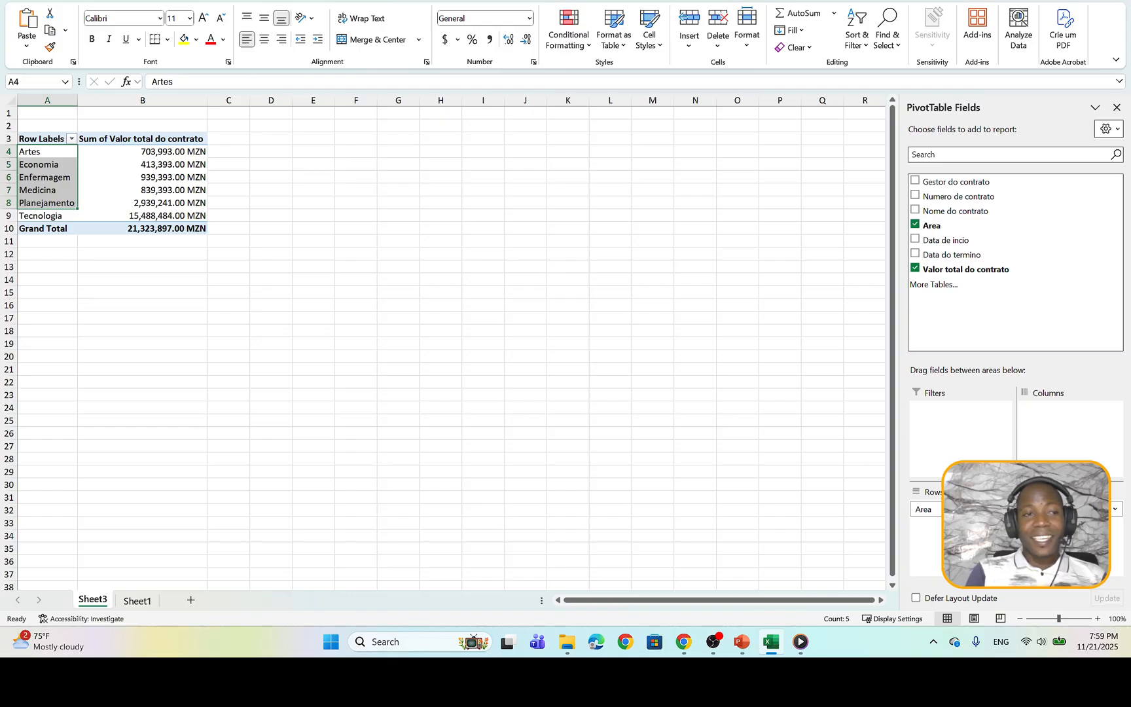
pyautogui.click(45, 156)
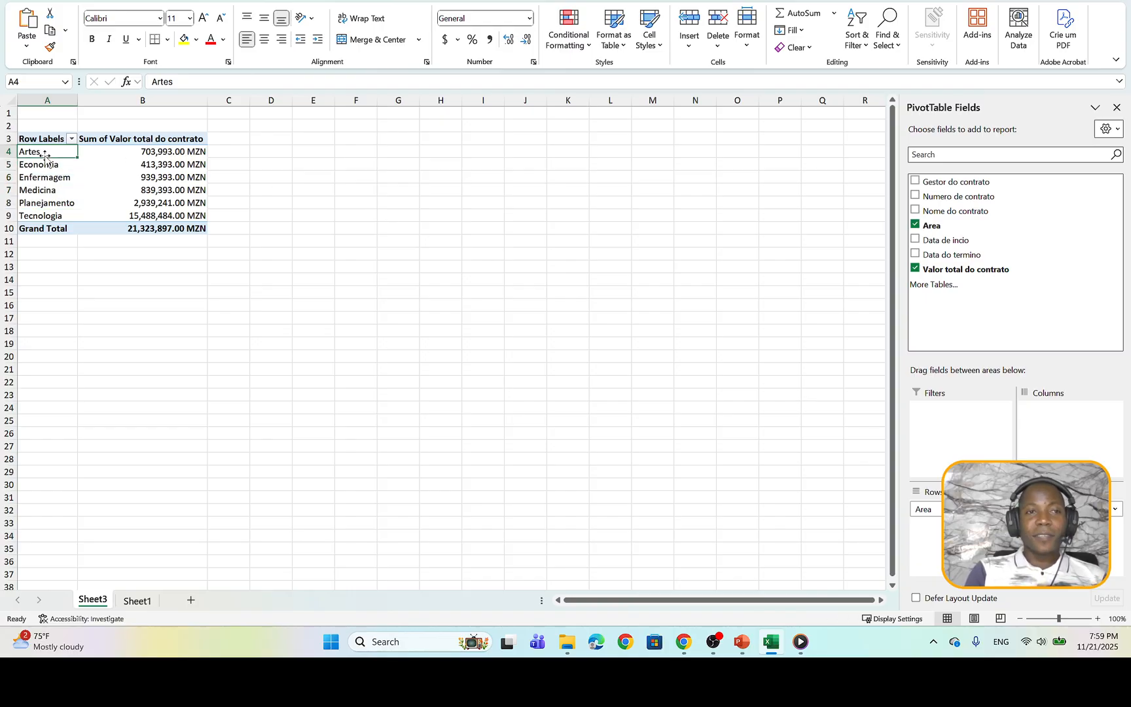
pyautogui.click(163, 153)
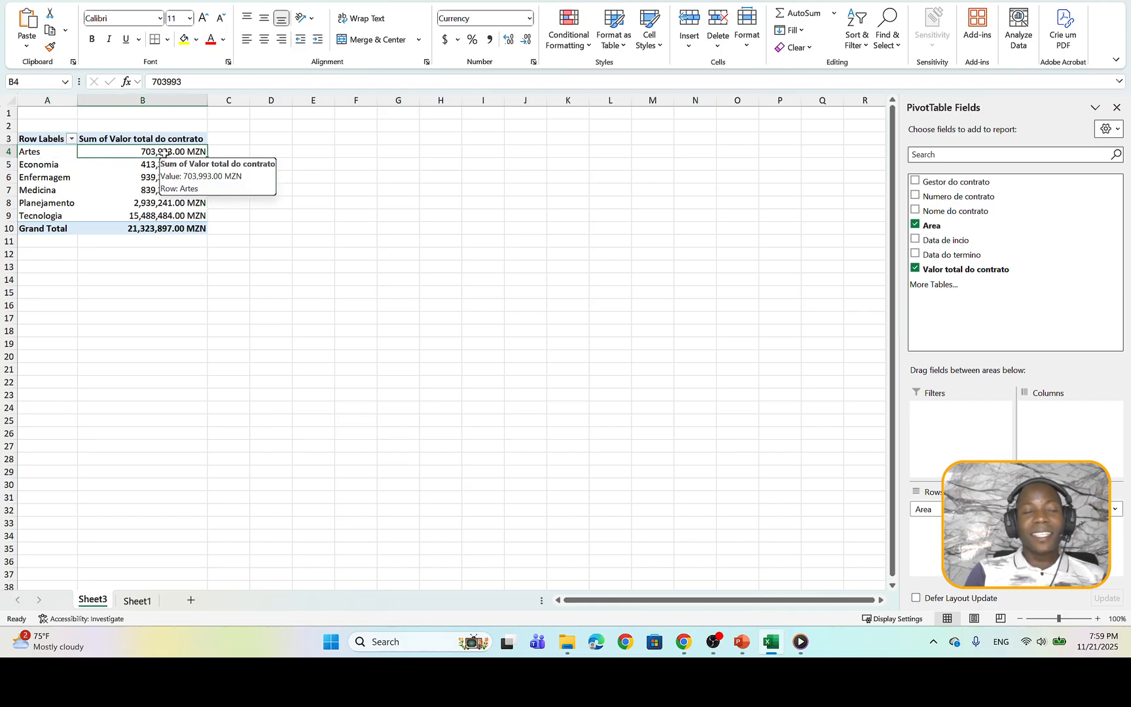
pyautogui.click(53, 168)
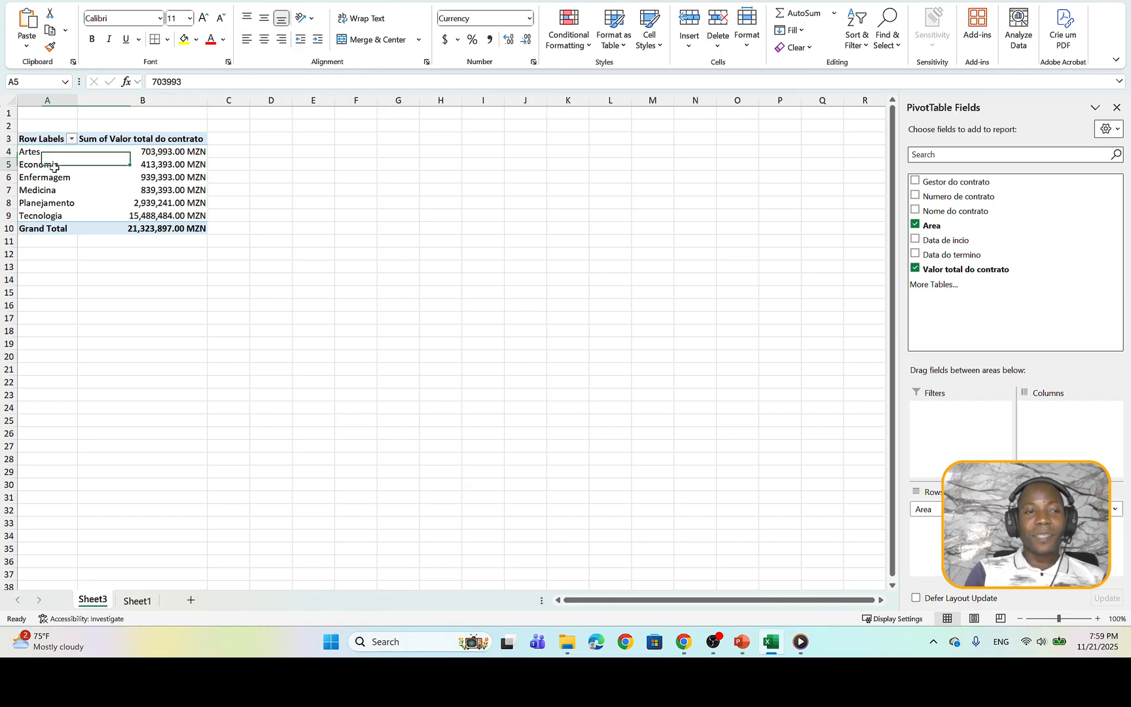
pyautogui.click(169, 167)
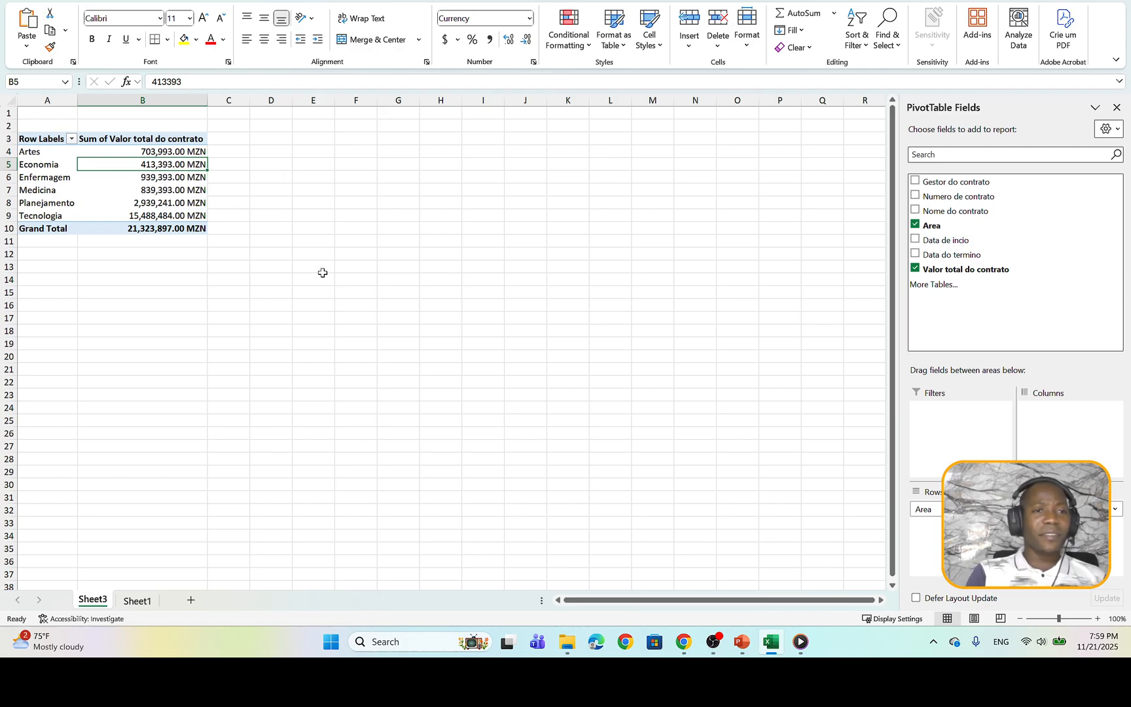
# - Select the two Artes contract values, H4 and H10, on Sheet1 to check their sum against the PivotTable
pyautogui.click(138, 601)
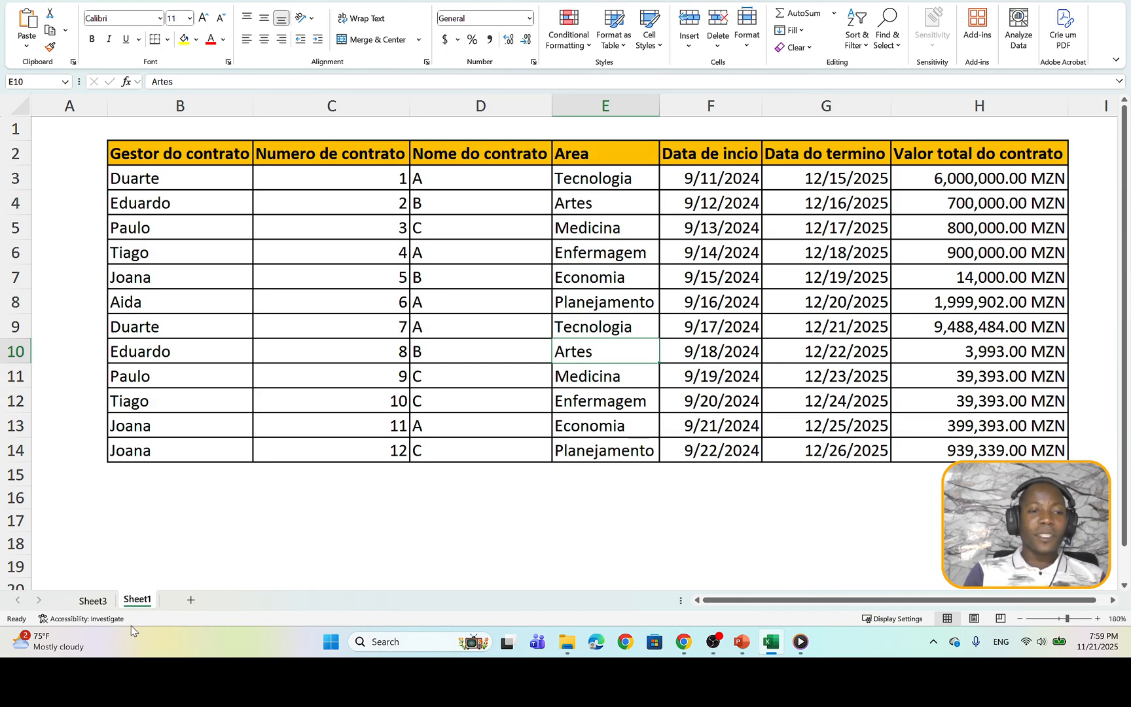
pyautogui.click(95, 601)
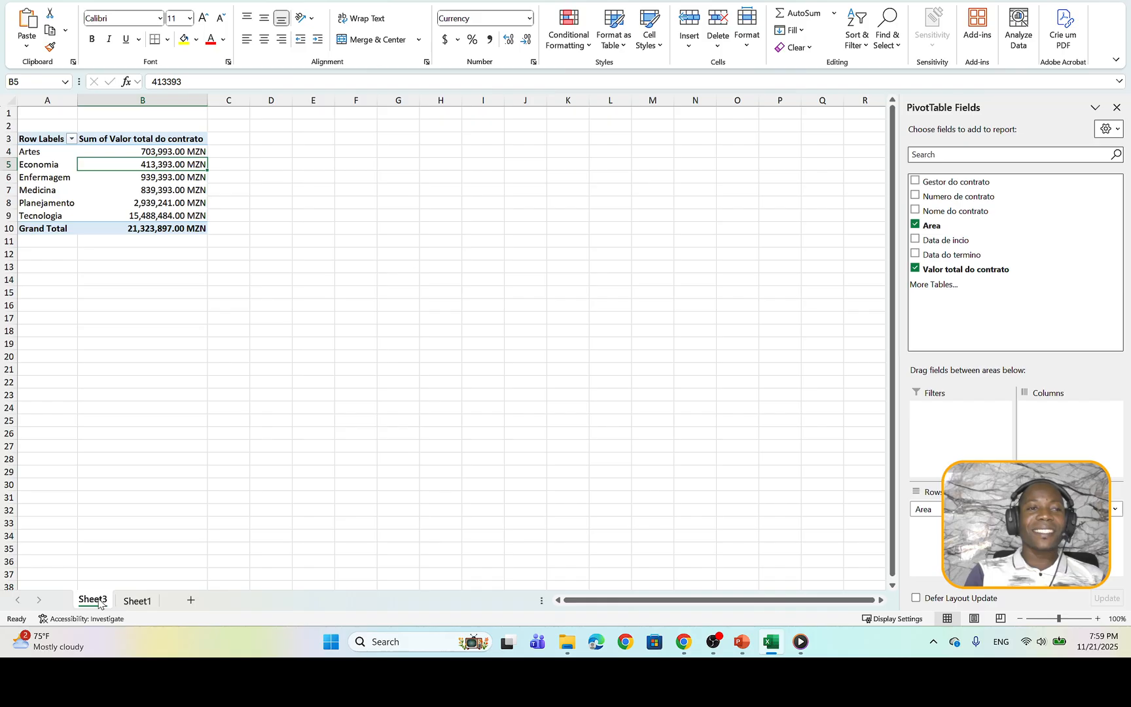
pyautogui.click(136, 600)
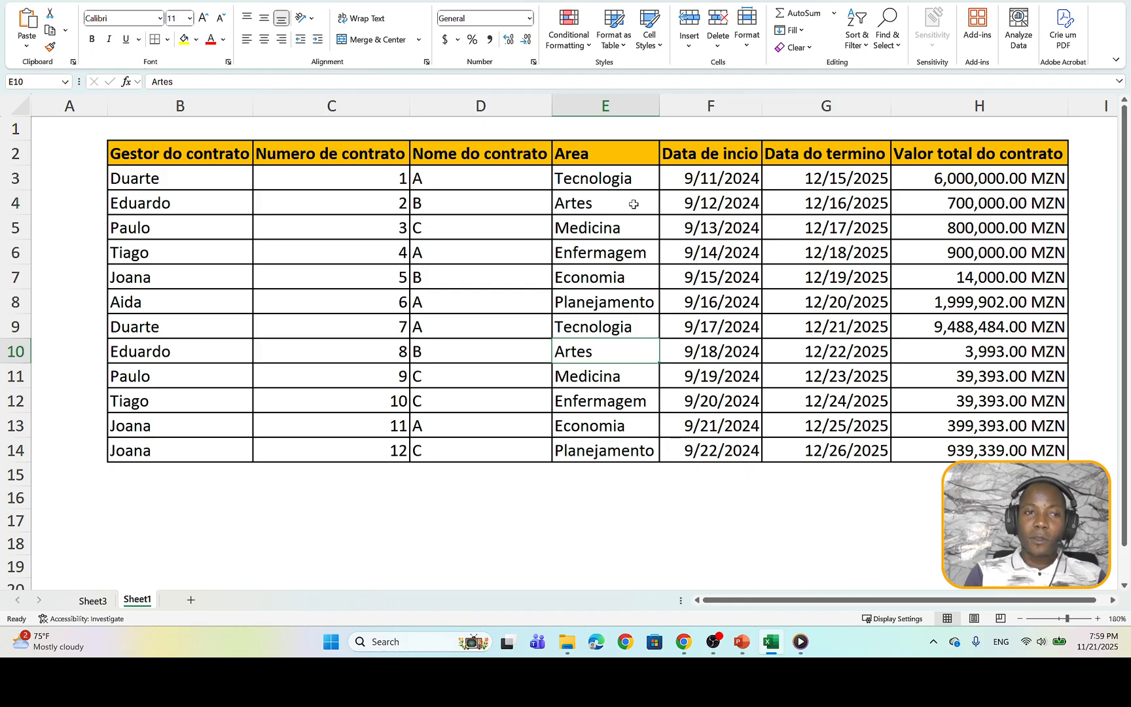
pyautogui.click(939, 203)
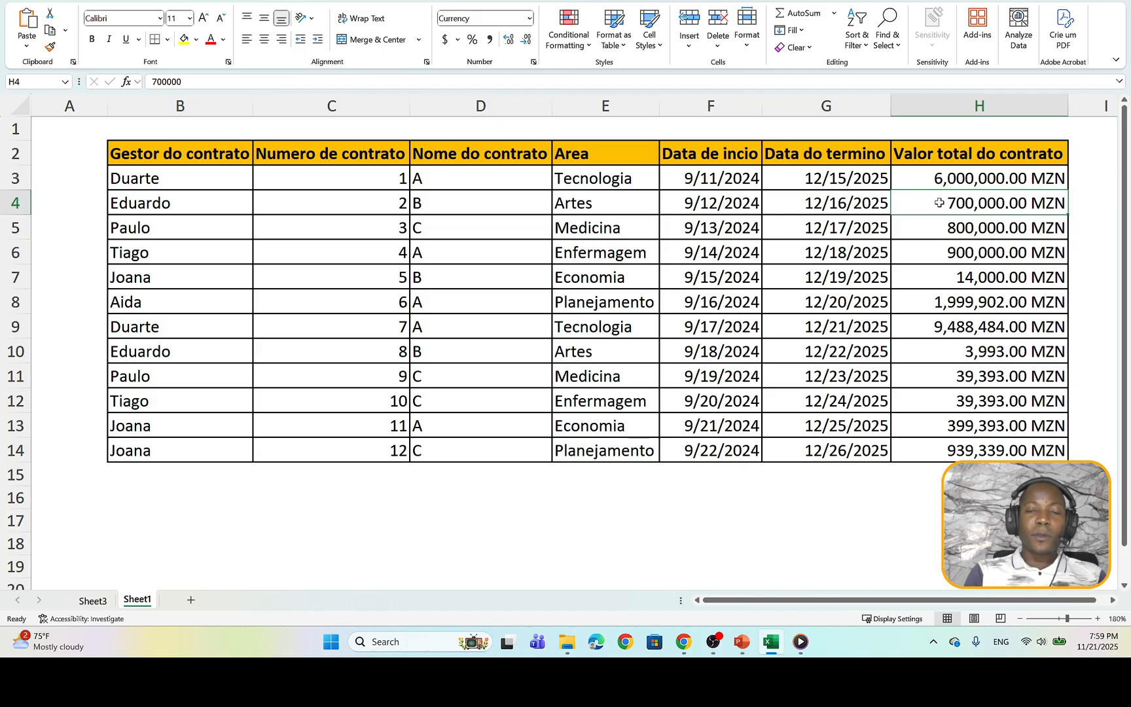
pyautogui.keyDown('ctrl'); pyautogui.click(951, 351); pyautogui.keyUp('ctrl')
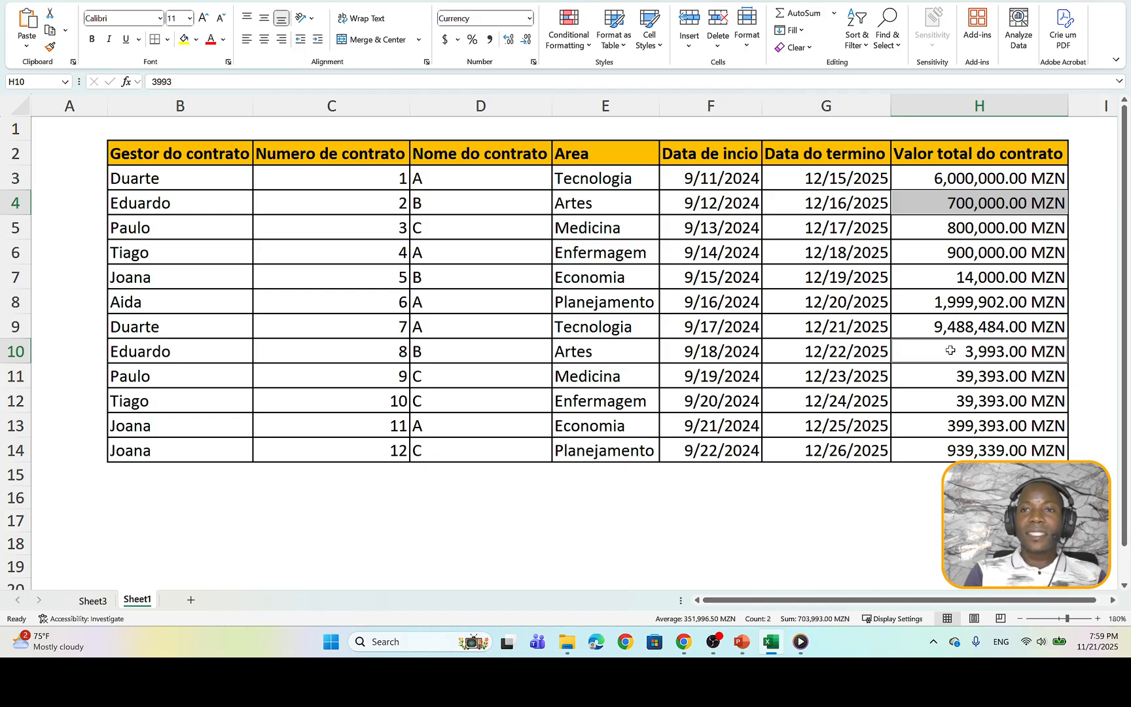
# - Filter the Sheet1 contract table to show only the Artes area and select its contract values to check their sum
pyautogui.click(283, 157)
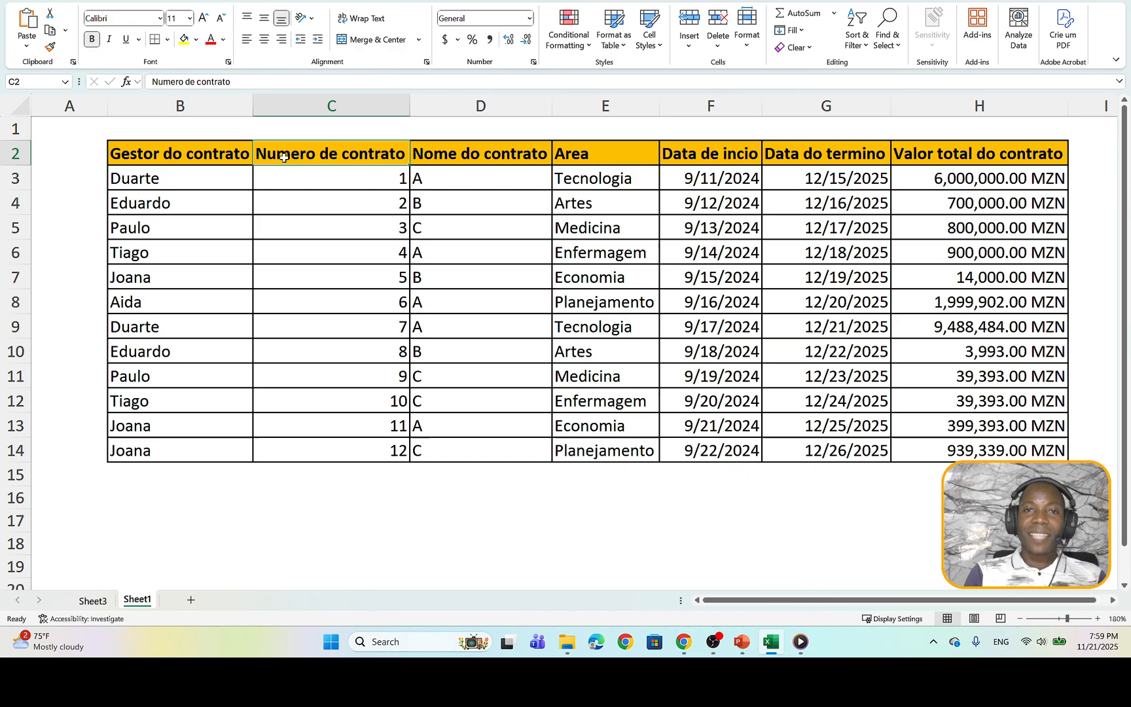
pyautogui.click(865, 44)
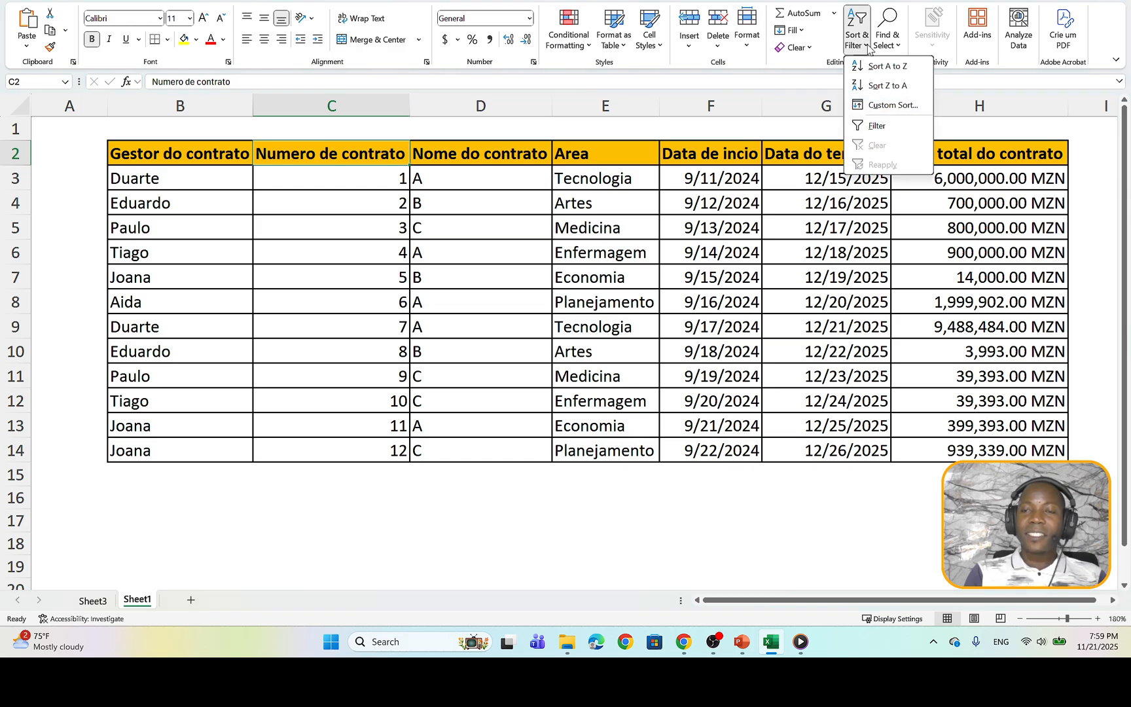
pyautogui.click(880, 125)
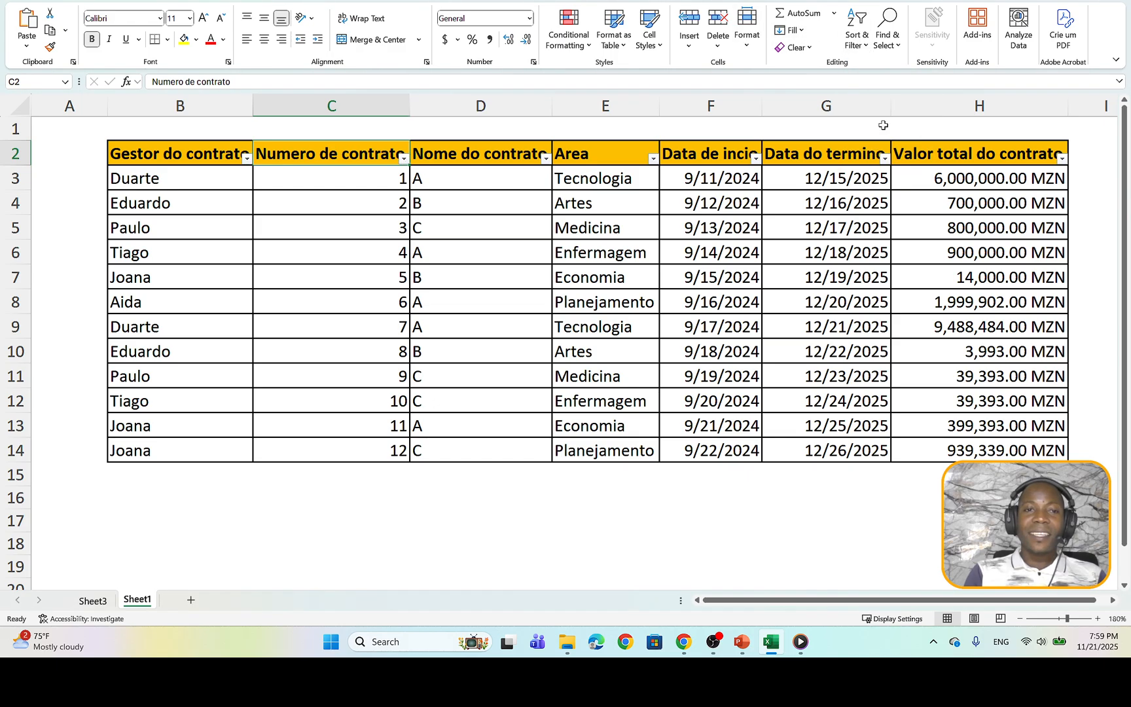
pyautogui.click(653, 158)
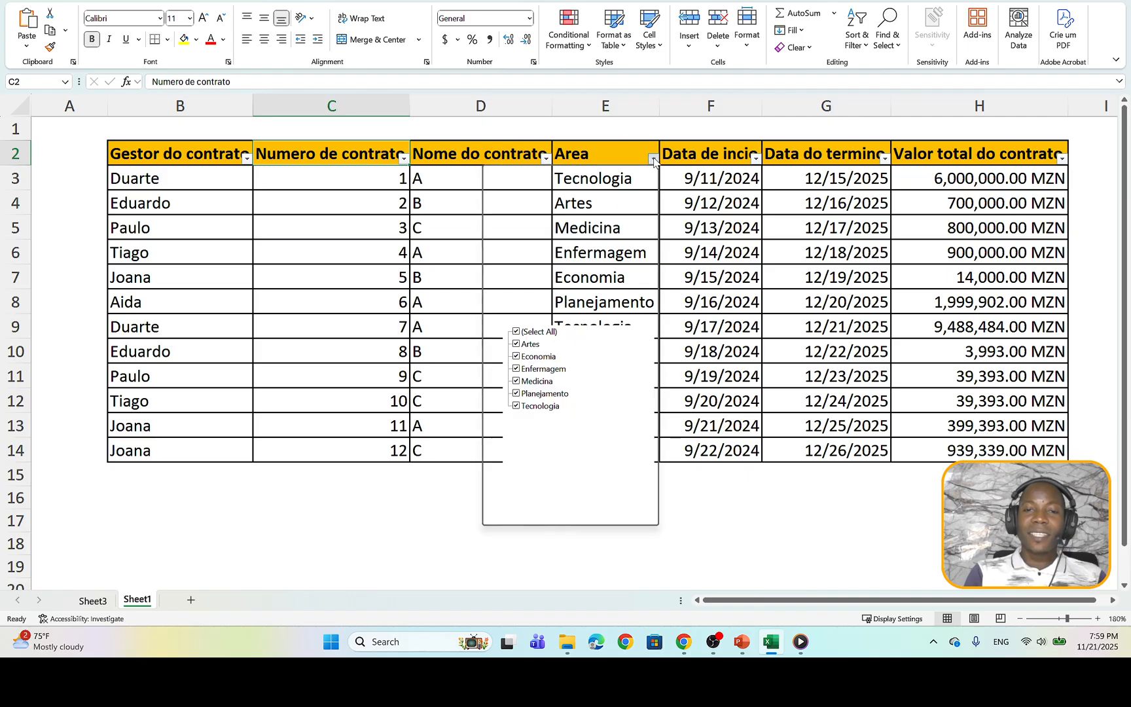
pyautogui.click(536, 331)
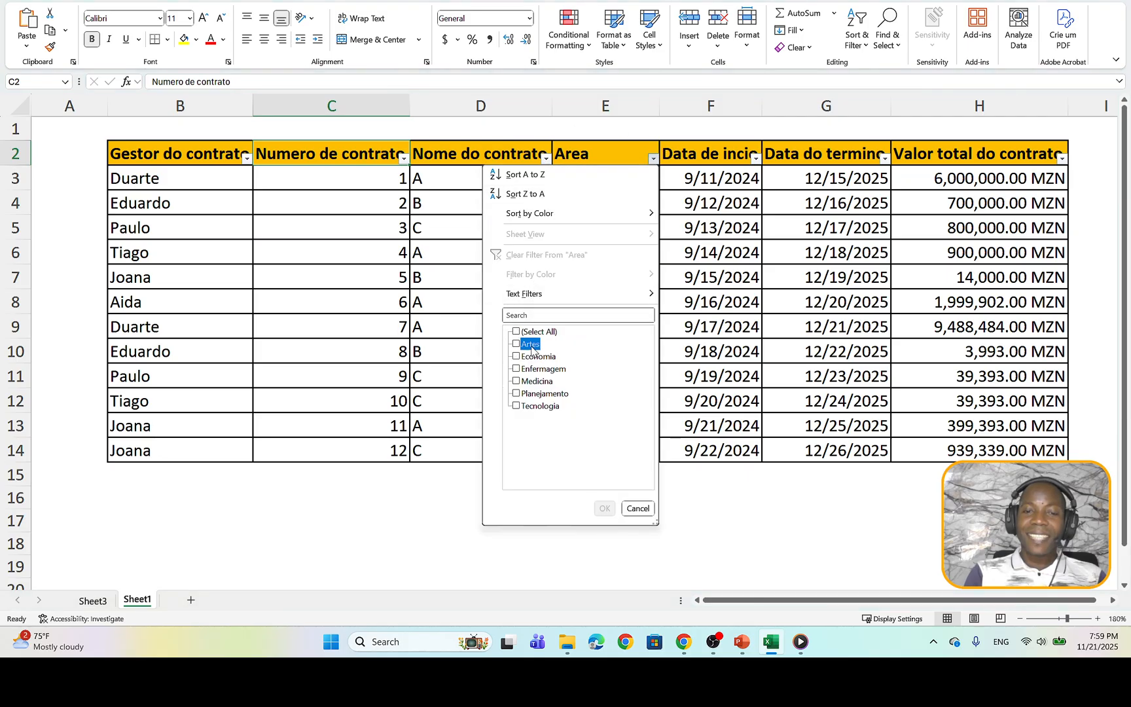
pyautogui.click(533, 347)
pyautogui.click(604, 508)
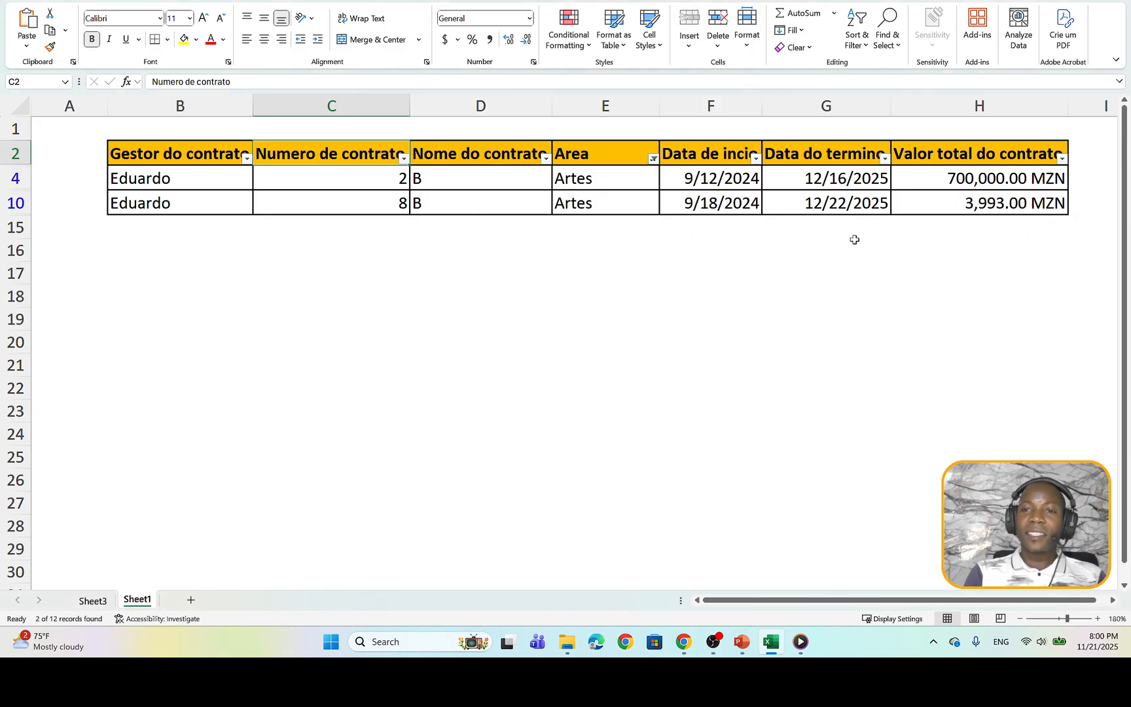
pyautogui.moveTo(962, 184); pyautogui.dragTo(965, 198)
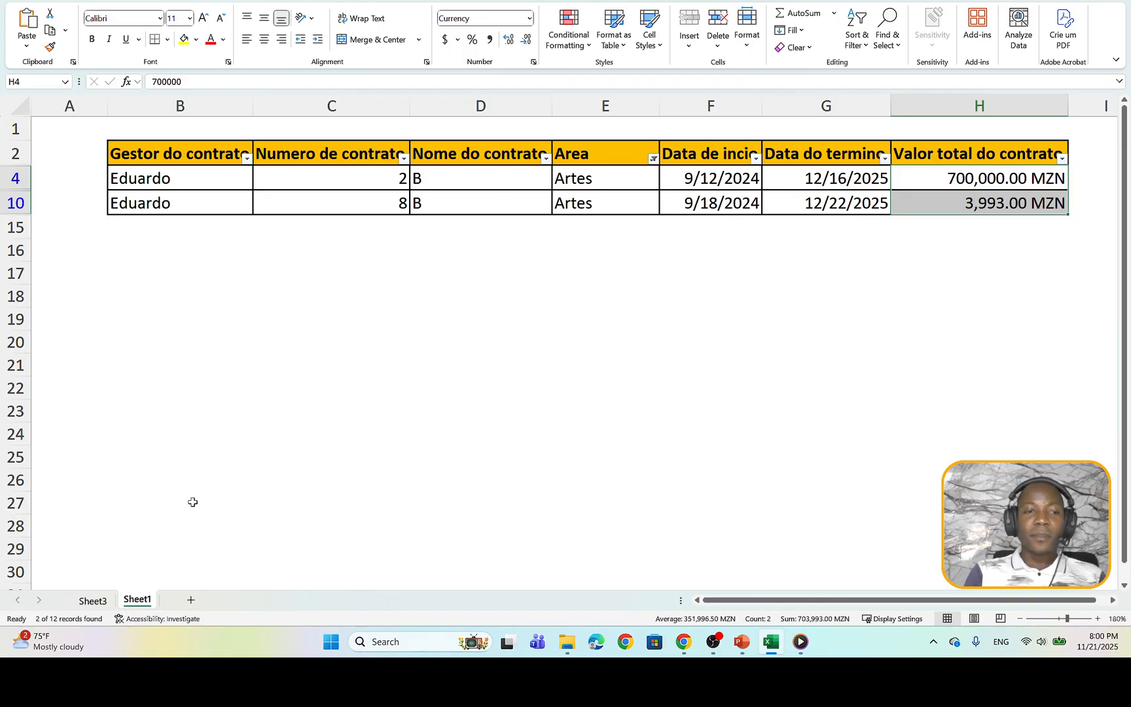
# - Reset the Area filter on the Sheet1 contract table to include every area
pyautogui.click(868, 50)
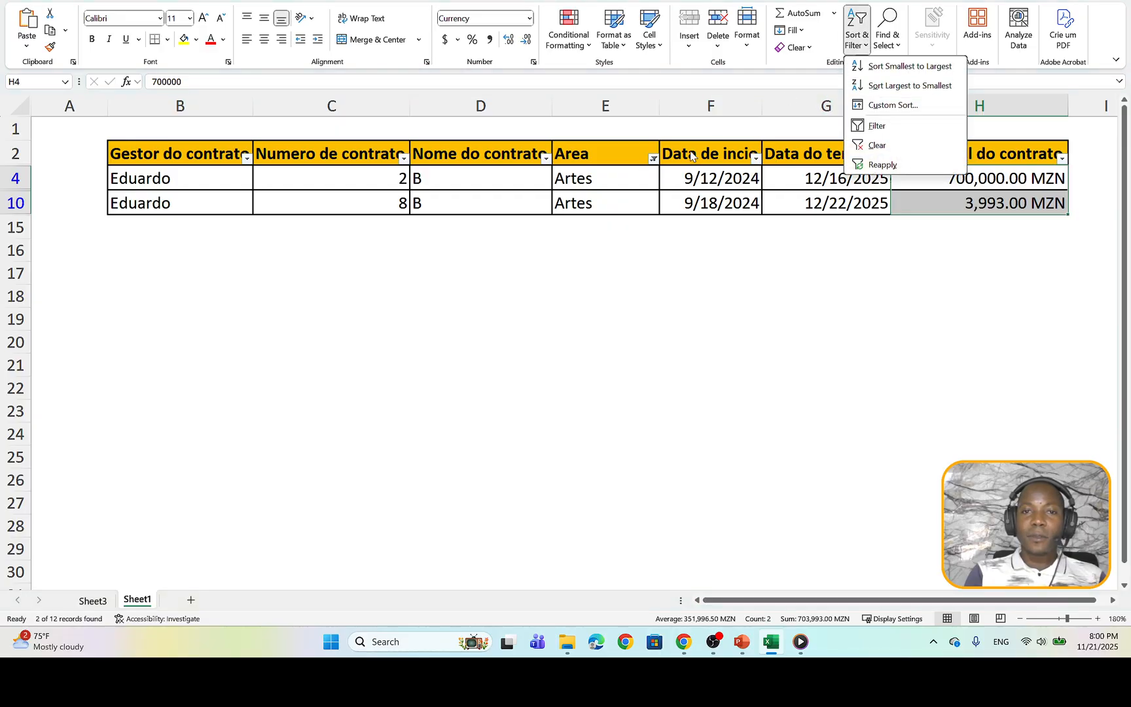
pyautogui.press('Escape')
pyautogui.click(653, 159)
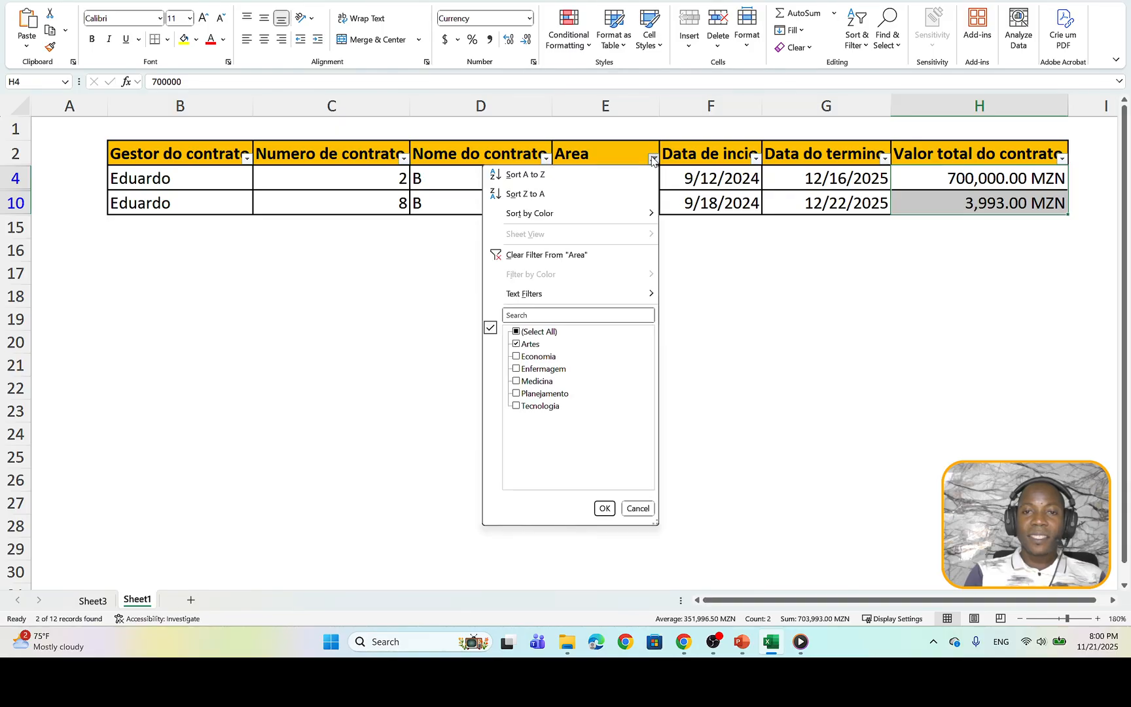
pyautogui.click(517, 332)
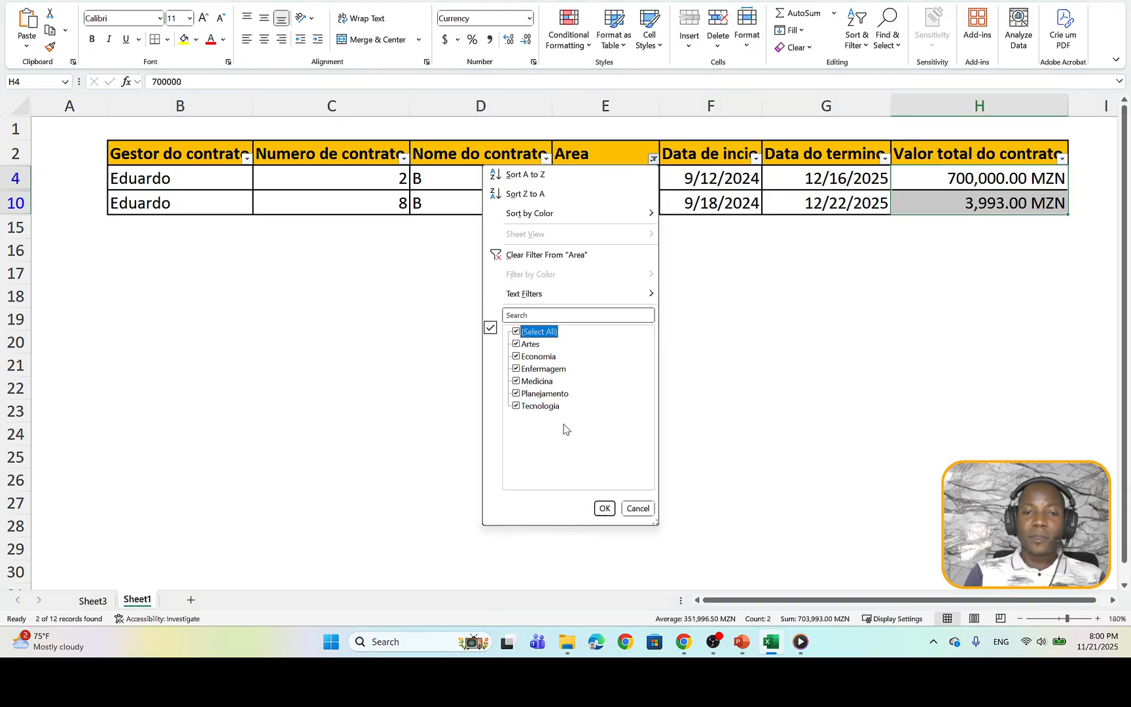
pyautogui.click(604, 507)
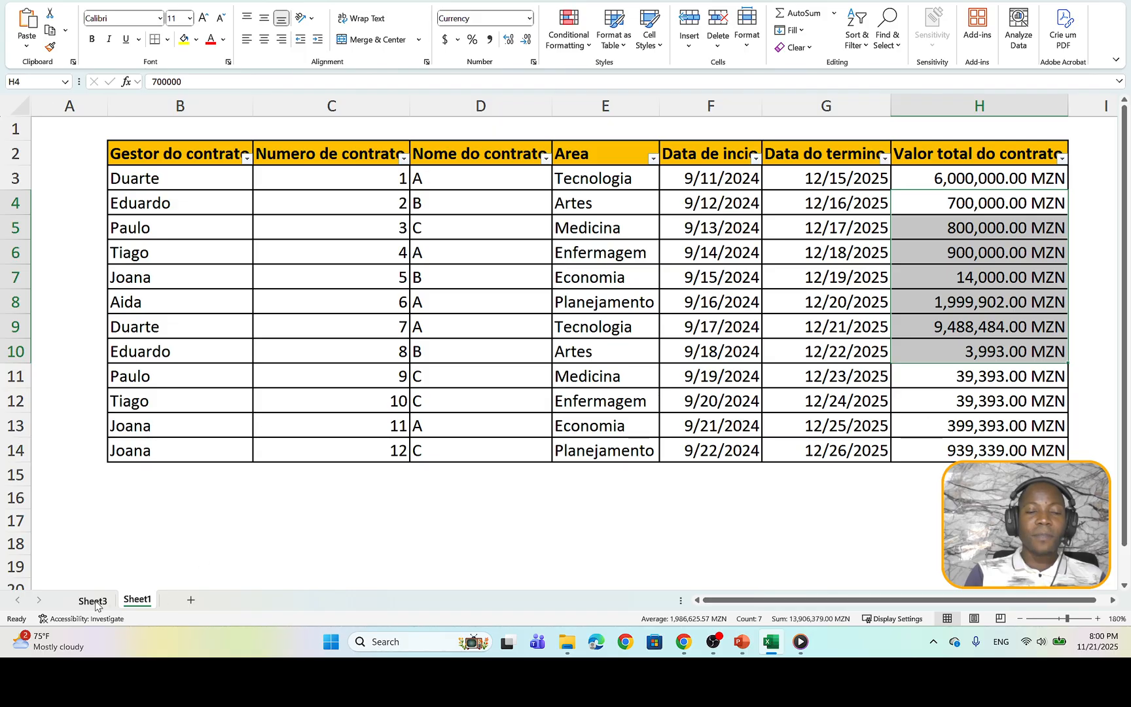
# - Add Valor total do contrato a second time to the Values of the Sheet3 PivotTable
pyautogui.click(105, 604)
pyautogui.click(165, 151)
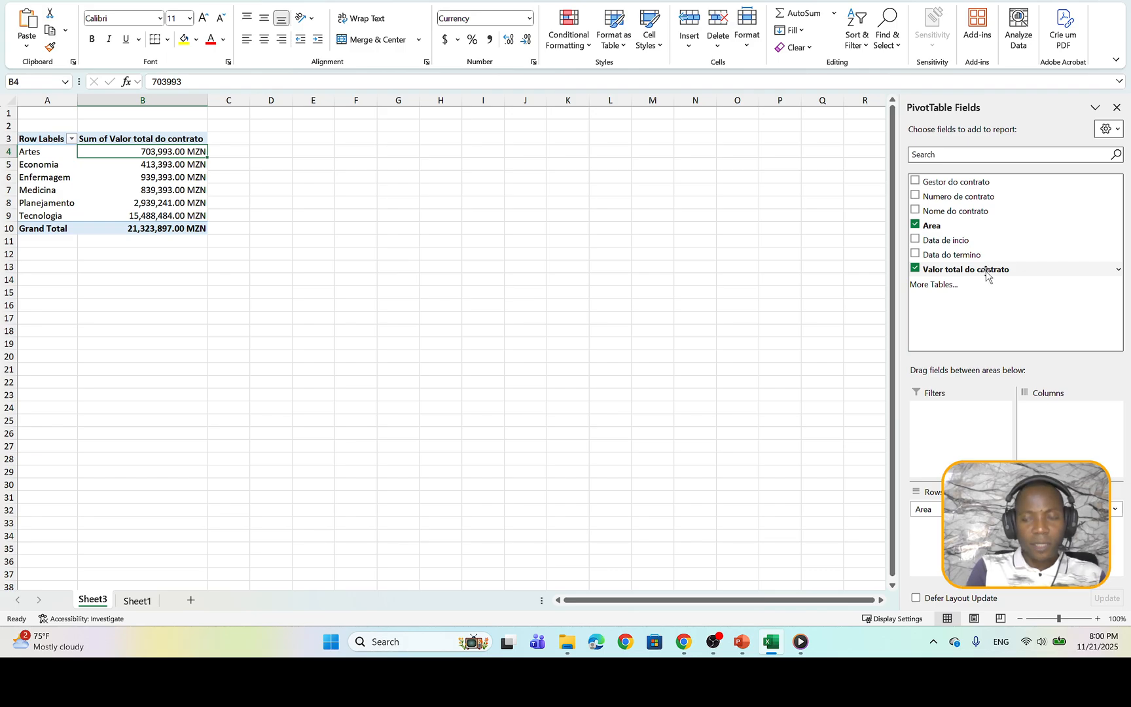
pyautogui.moveTo(987, 275); pyautogui.dragTo(1070, 504)
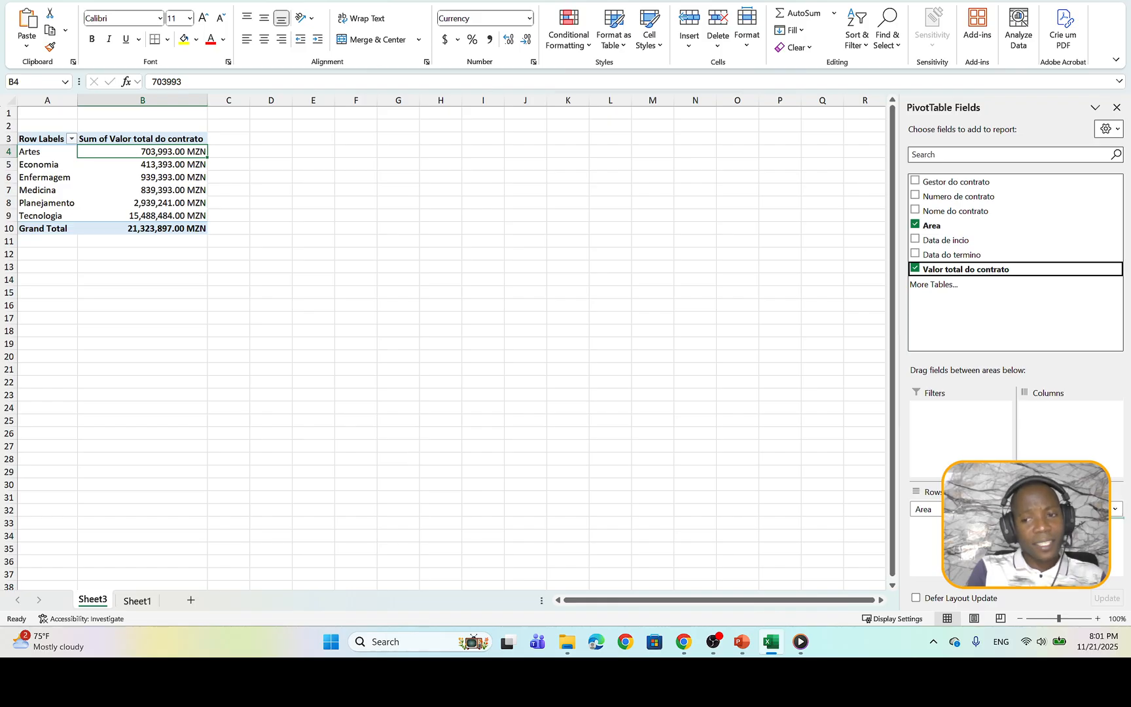
pyautogui.moveTo(1070, 504); pyautogui.dragTo(1070, 527)
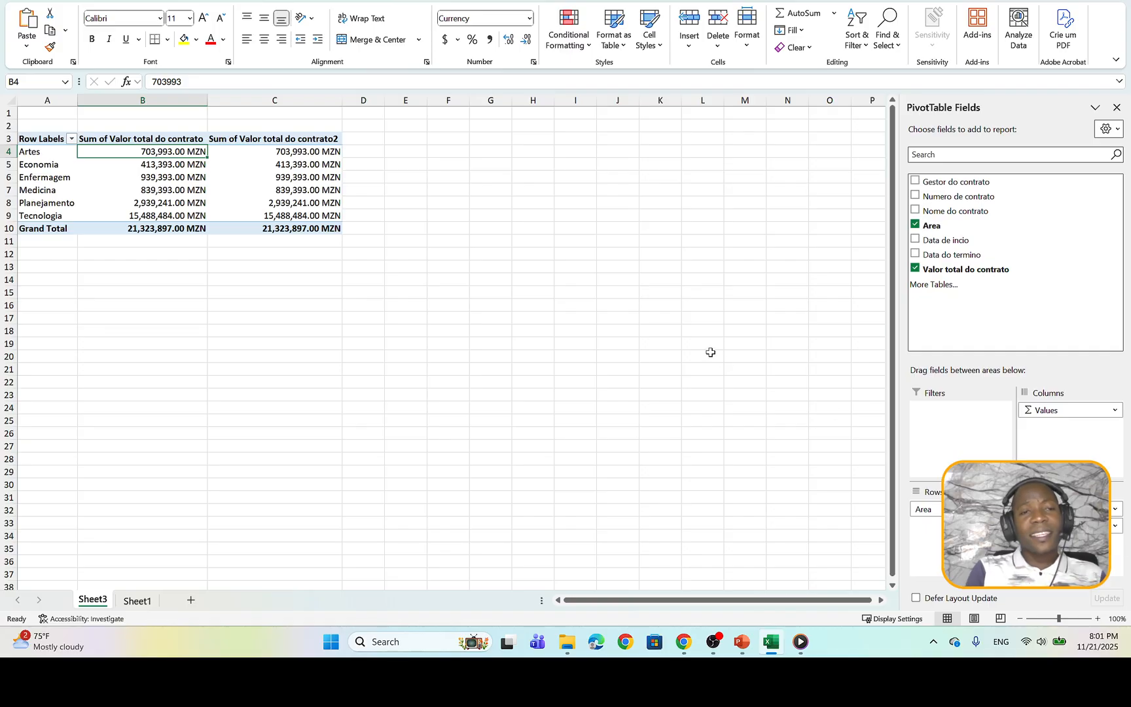
# - Show the second Valor total do contrato column of the PivotTable as % of Grand Total
pyautogui.click(312, 139)
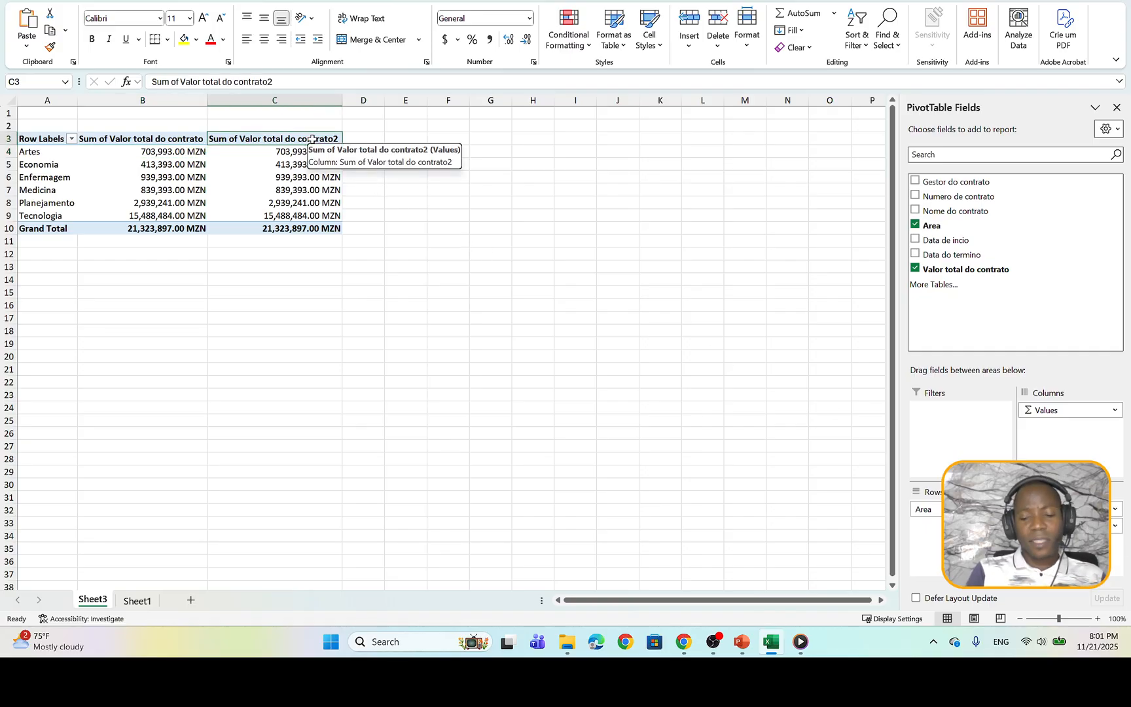
pyautogui.rightClick(314, 141)
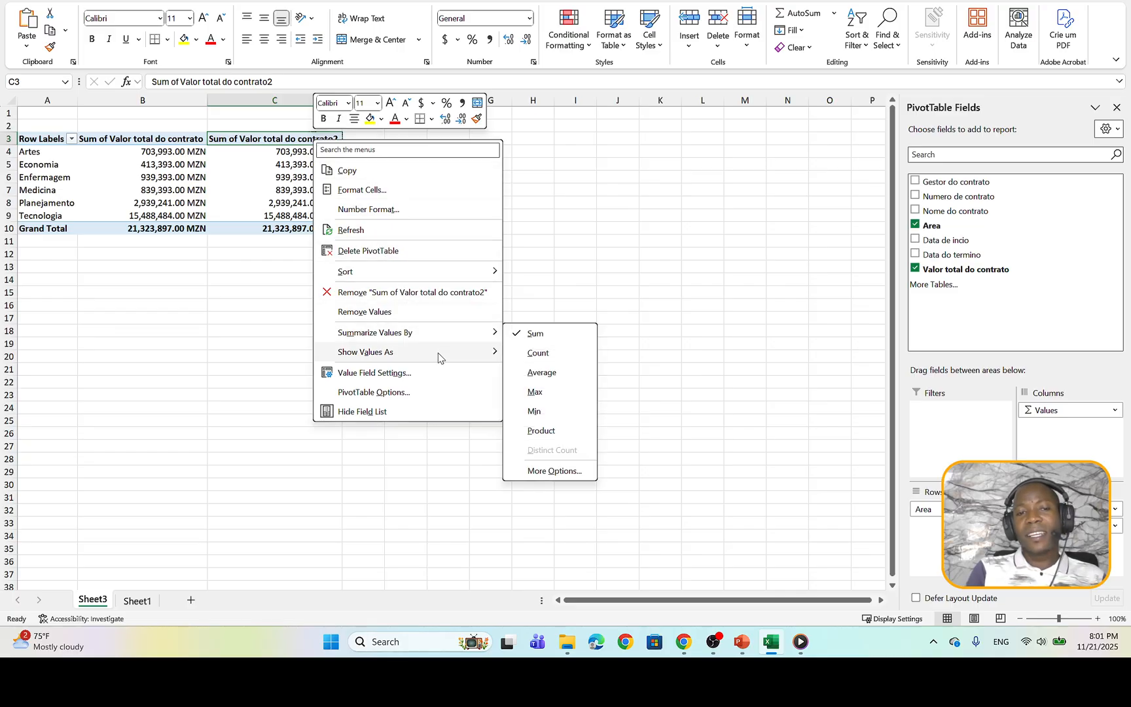
pyautogui.moveTo(439, 355)
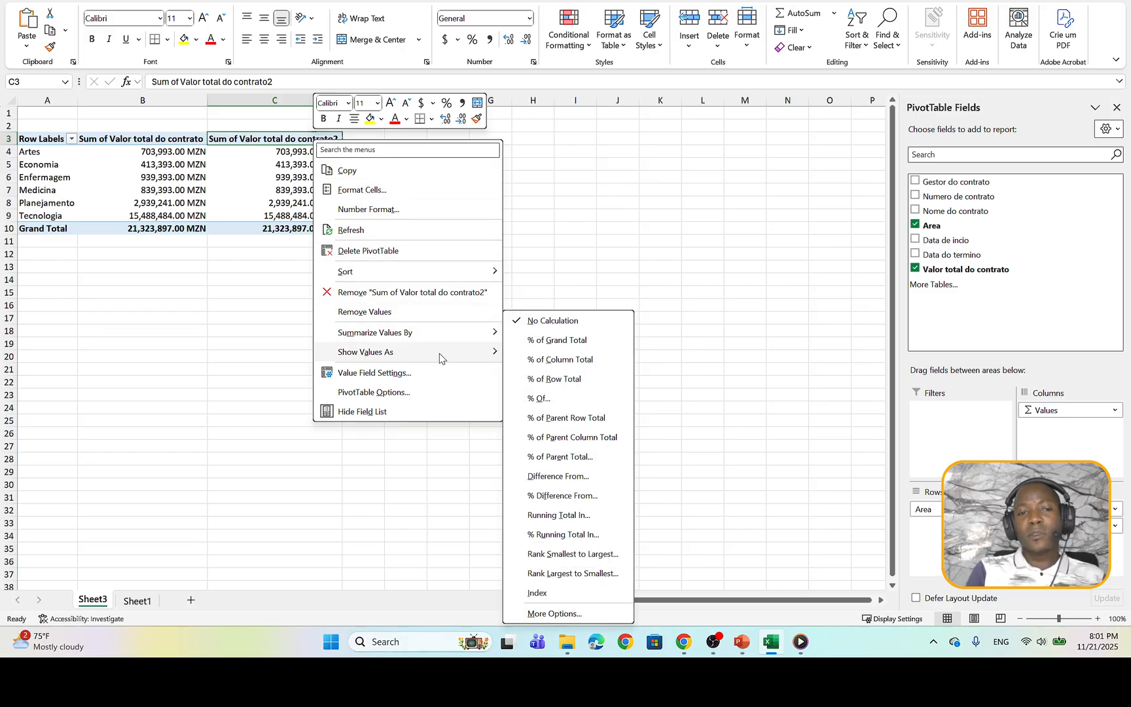
pyautogui.click(540, 340)
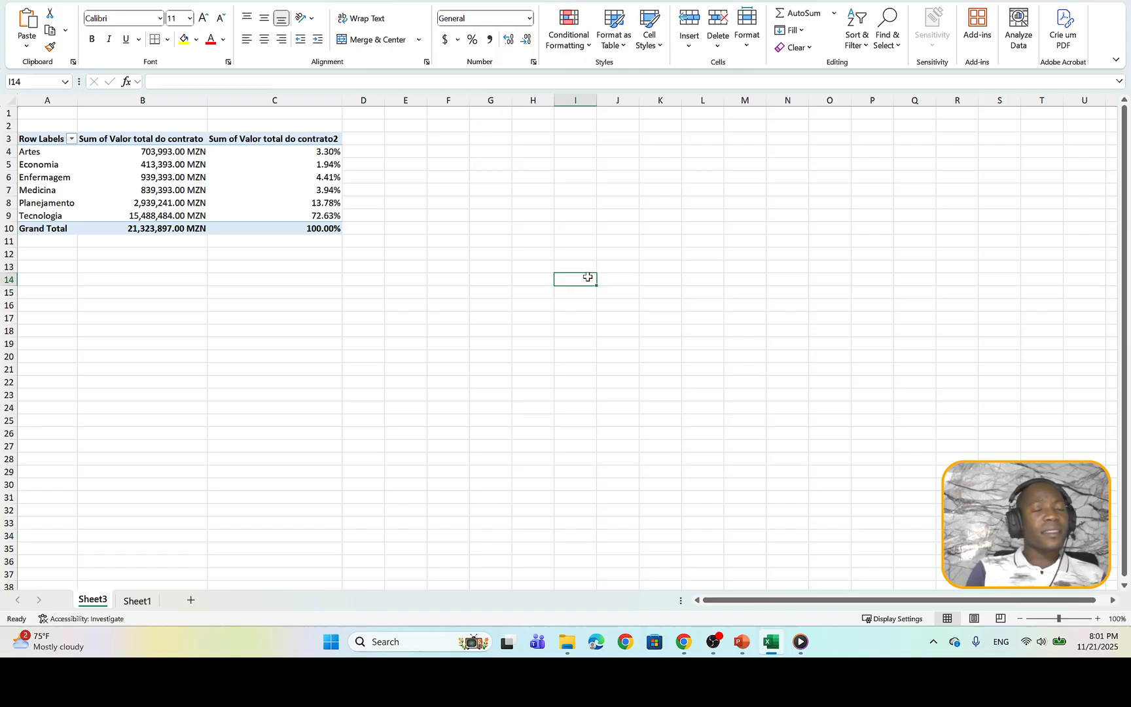
# - Rename the PivotTable's percentage column header in C3 to "%Valor total do contrato/area"
pyautogui.click(313, 141)
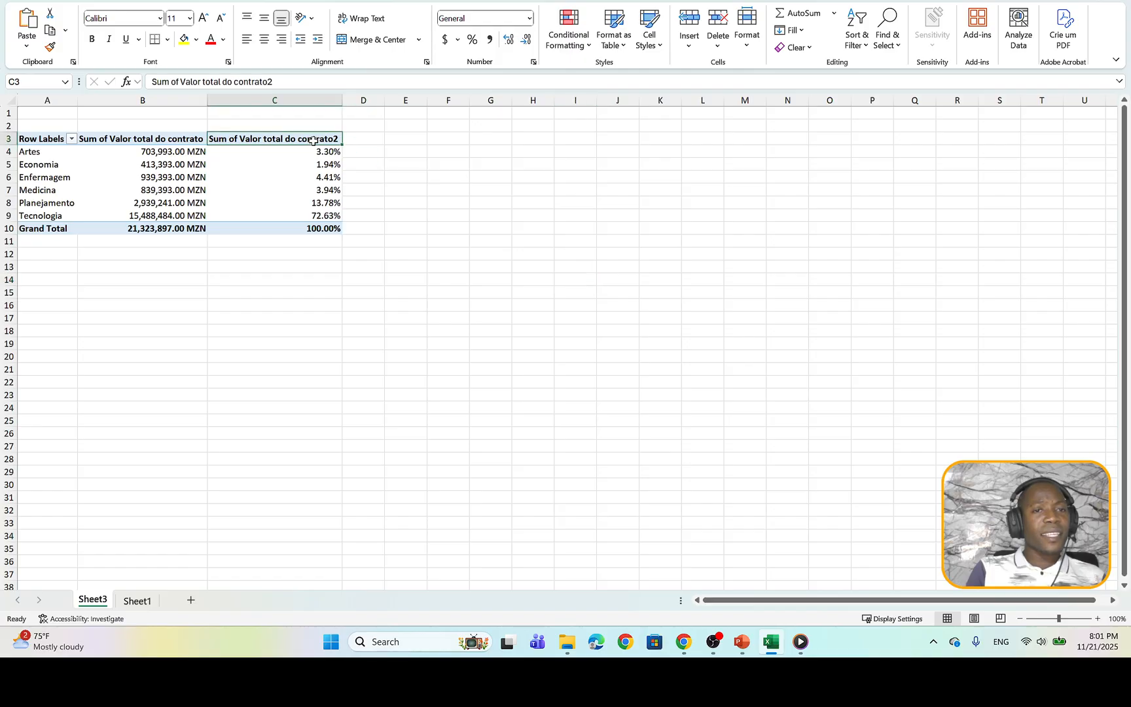
pyautogui.click(182, 81)
pyautogui.press('BackSpace')
pyautogui.press('BackSpace')
pyautogui.press('BackSpace')
pyautogui.press('BackSpace')
pyautogui.press('BackSpace')
pyautogui.press('BackSpace')
pyautogui.press('BackSpace')
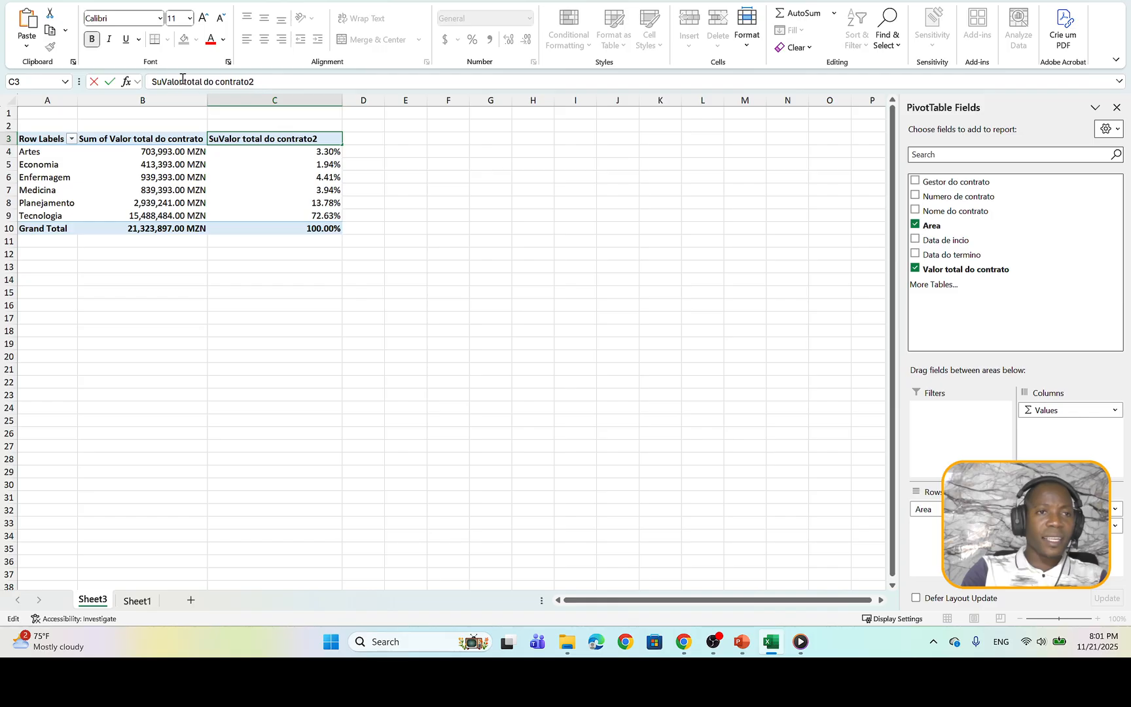
pyautogui.write('%')
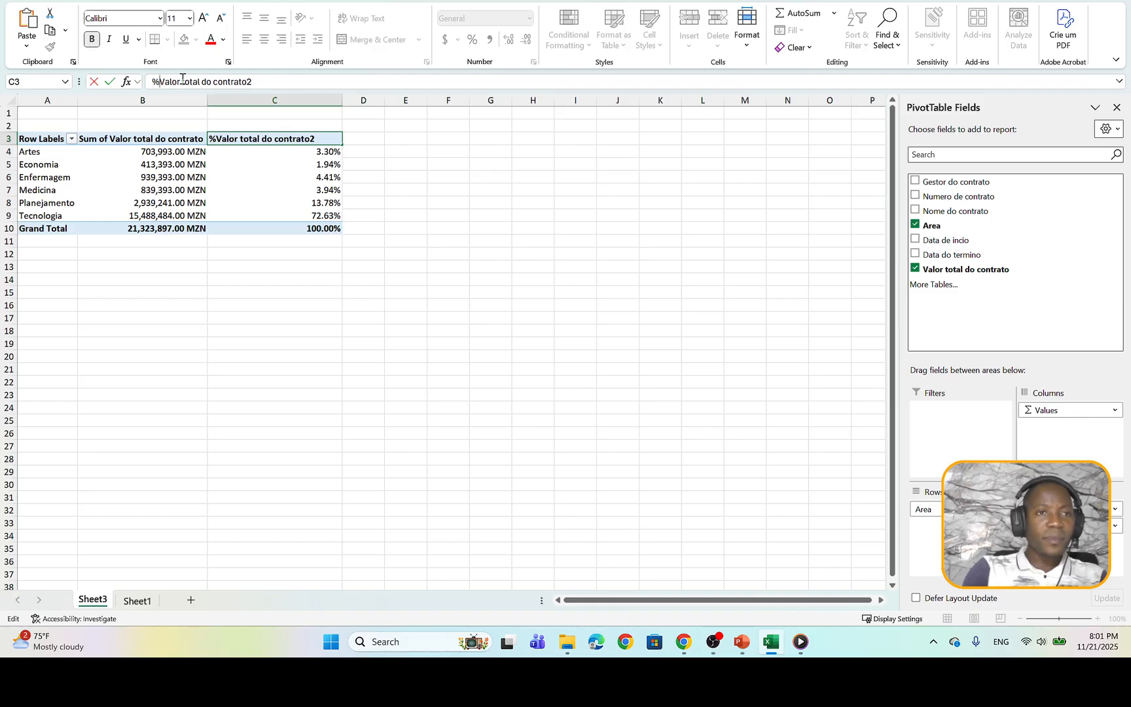
pyautogui.click(263, 83)
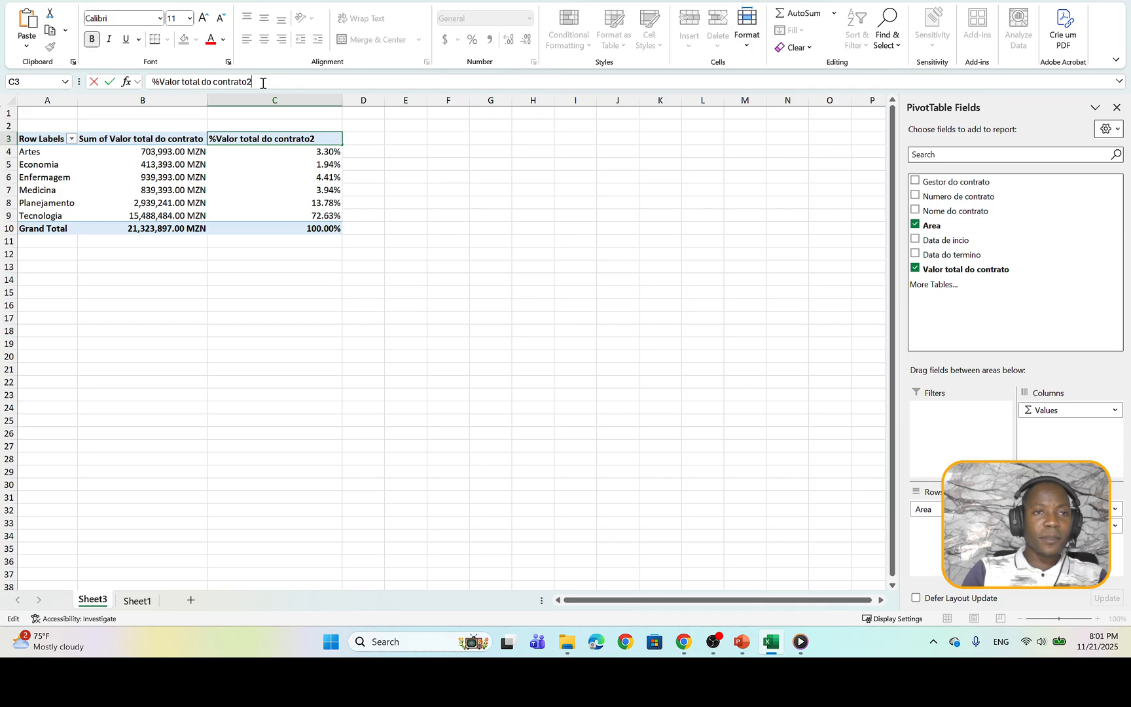
pyautogui.press('BackSpace')
pyautogui.write('/')
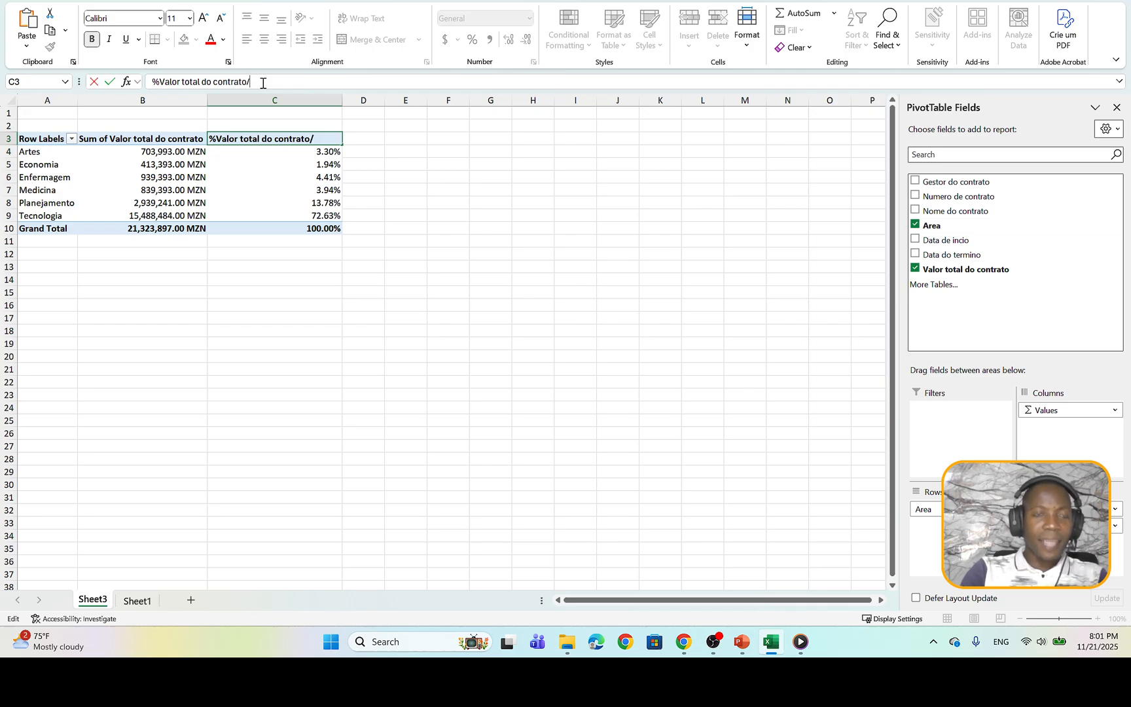
pyautogui.write('area')
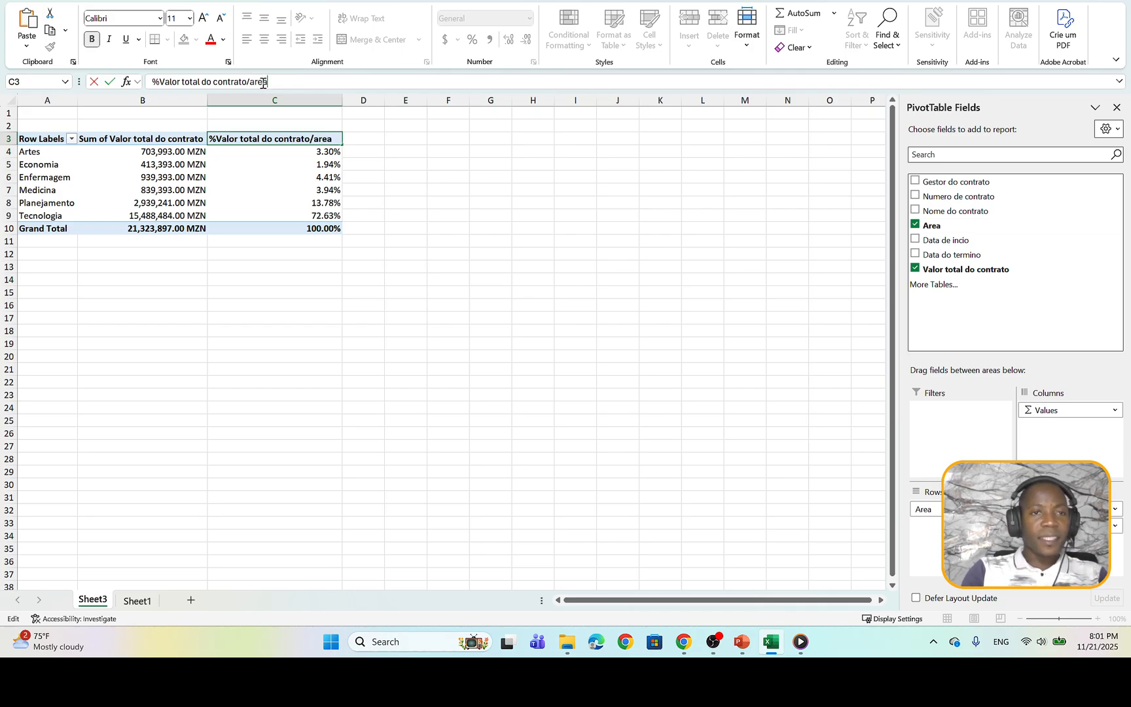
pyautogui.click(454, 189)
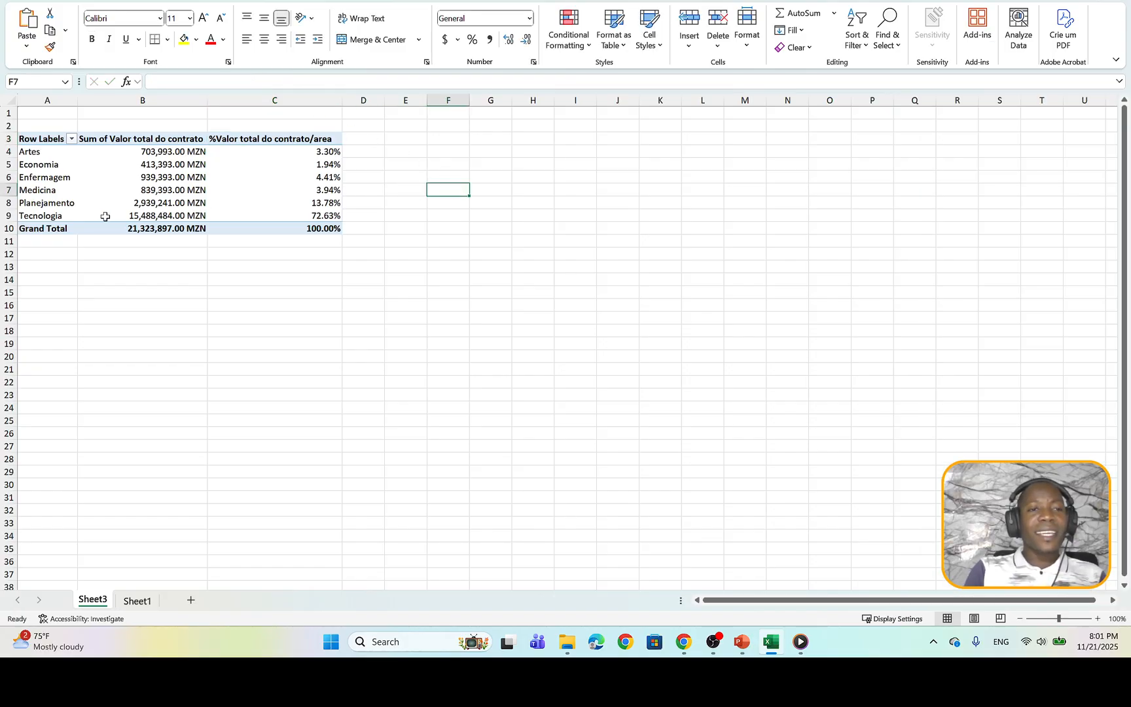
# - Review the Tecnologia row's contract total and percentage in the PivotTable
pyautogui.click(69, 213)
pyautogui.click(168, 214)
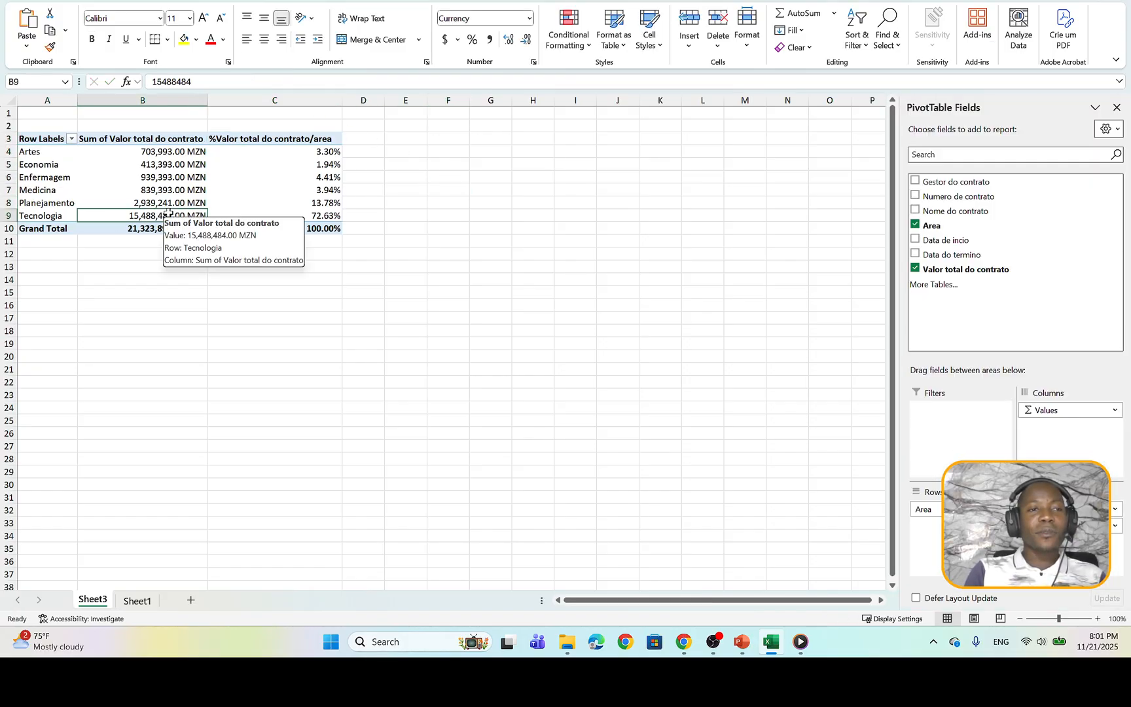
pyautogui.click(316, 216)
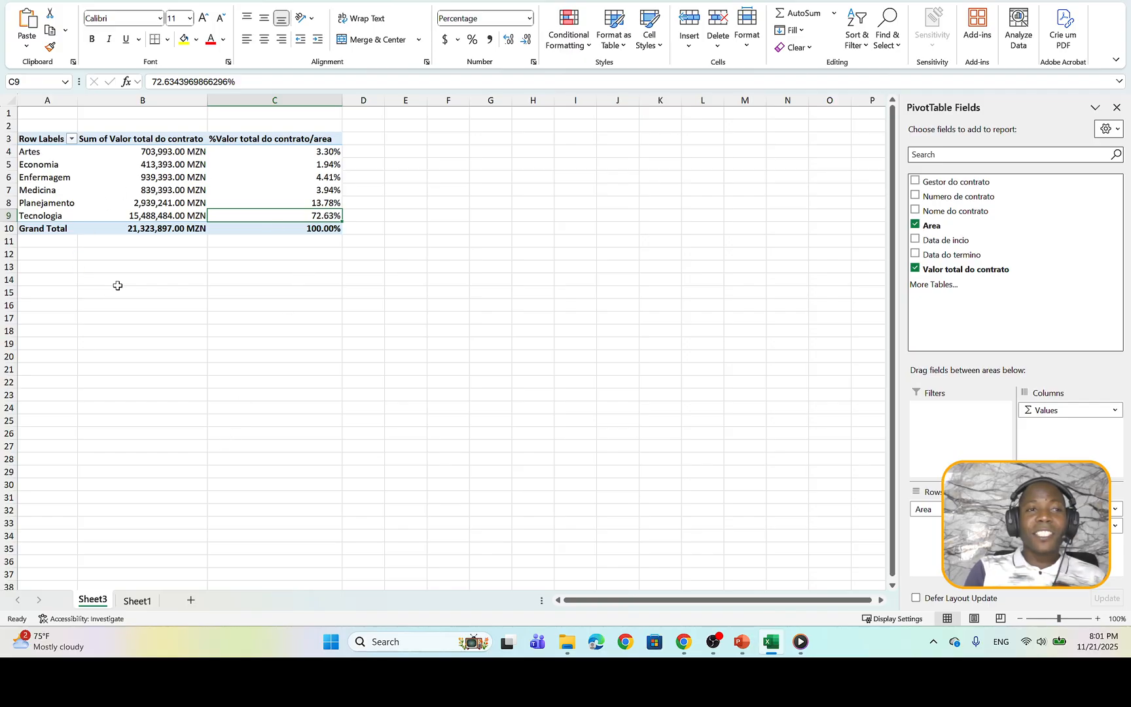
# - Compare the raw contract table on Sheet1 with the totals and percentages by area in the Sheet3 PivotTable
pyautogui.click(138, 600)
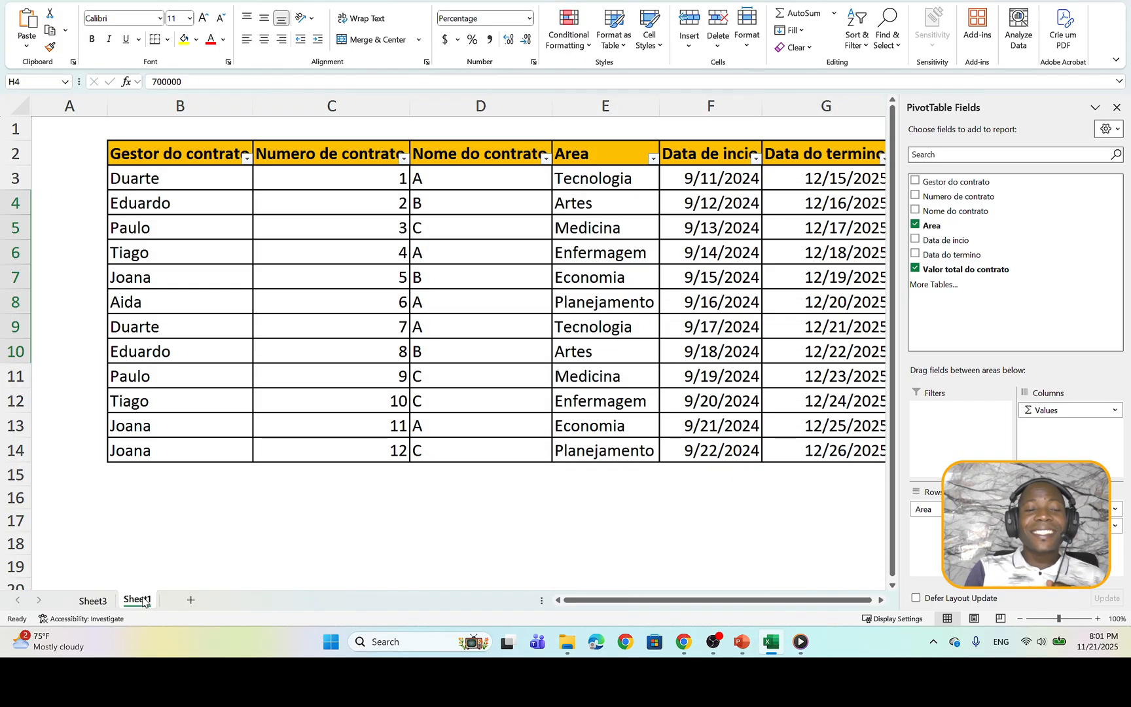
pyautogui.click(417, 327)
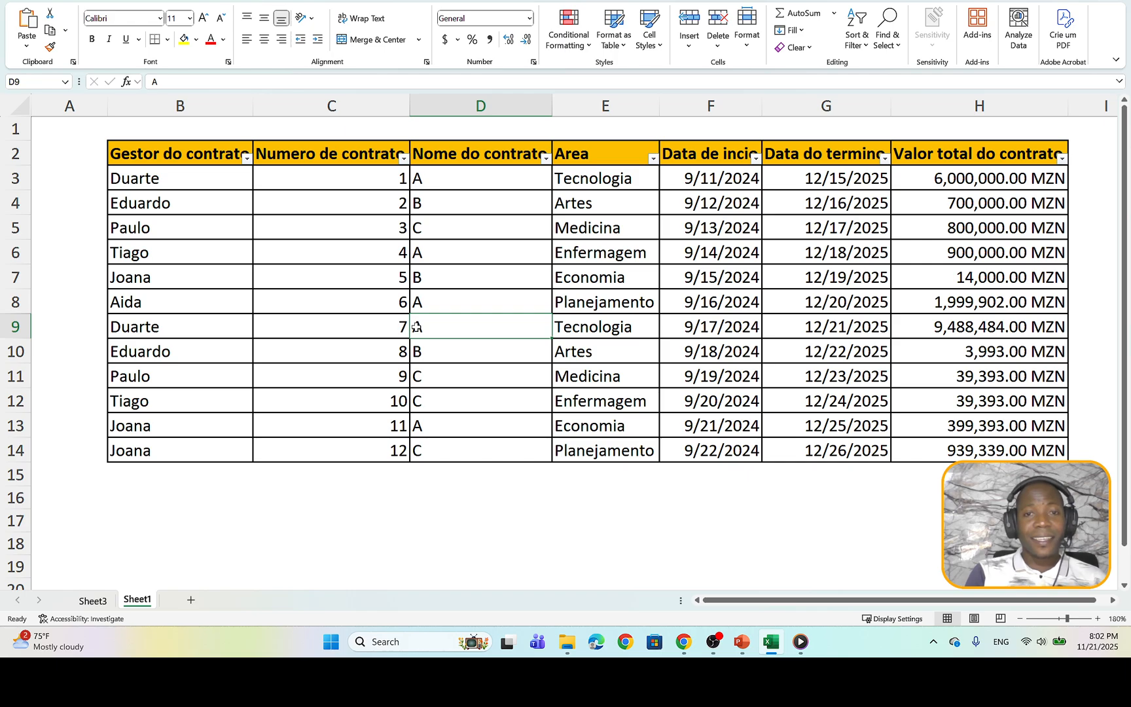
pyautogui.click(205, 467)
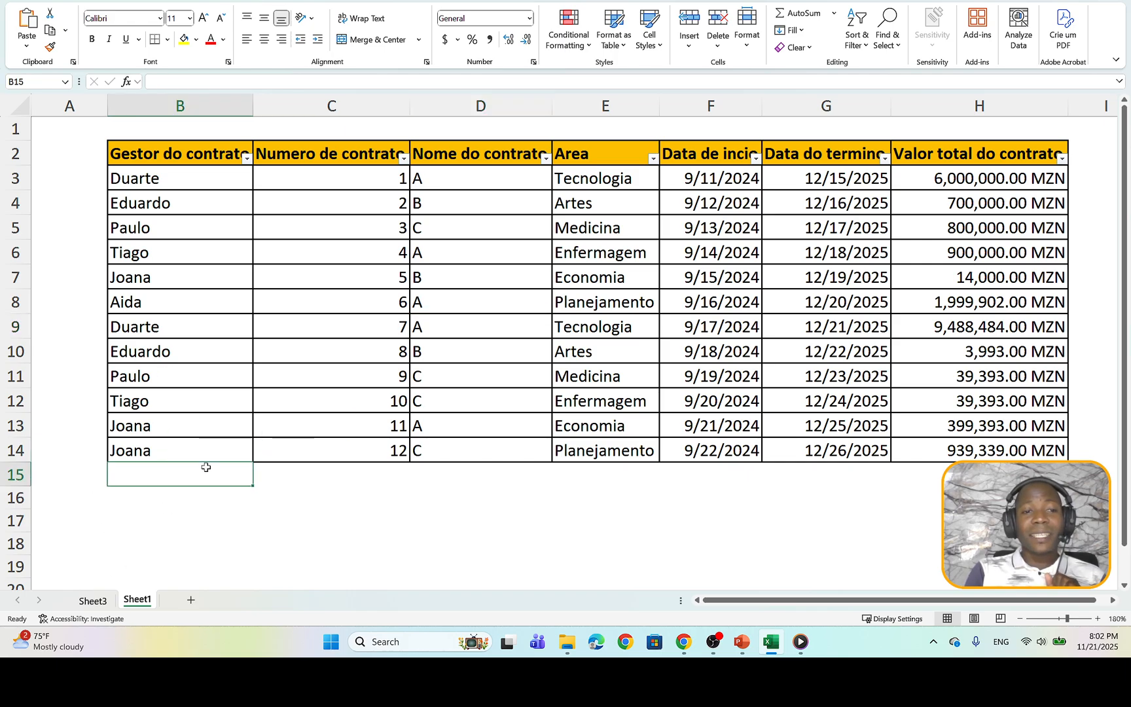
pyautogui.click(92, 600)
pyautogui.click(279, 179)
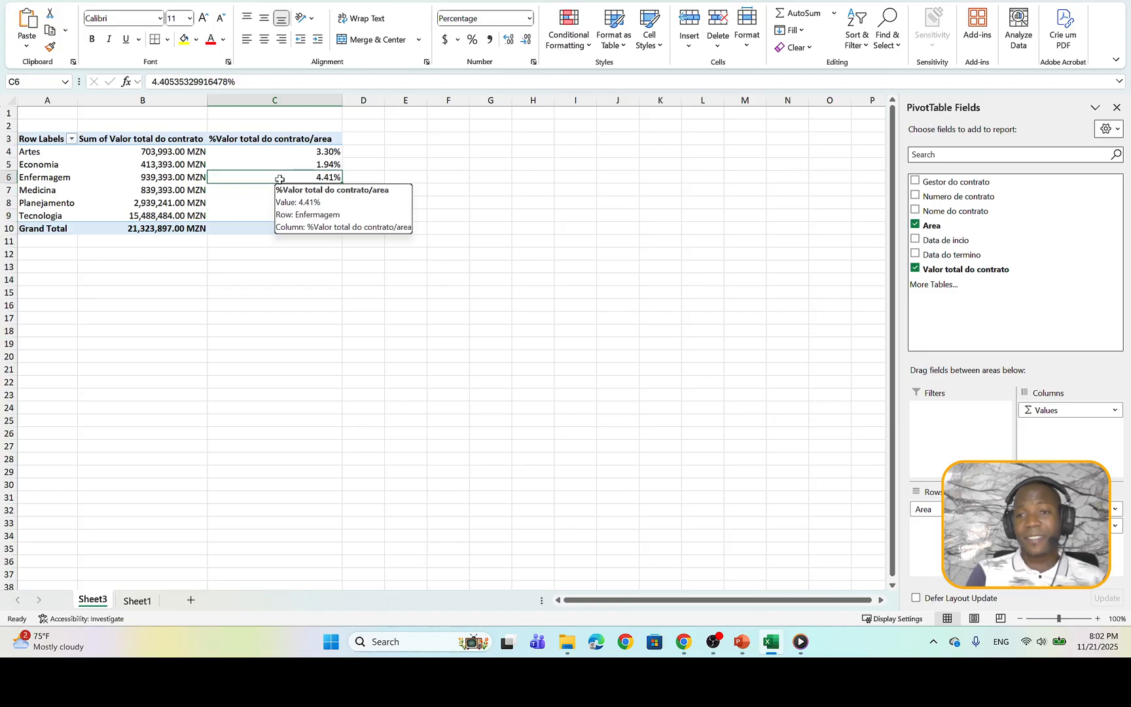
pyautogui.click(134, 601)
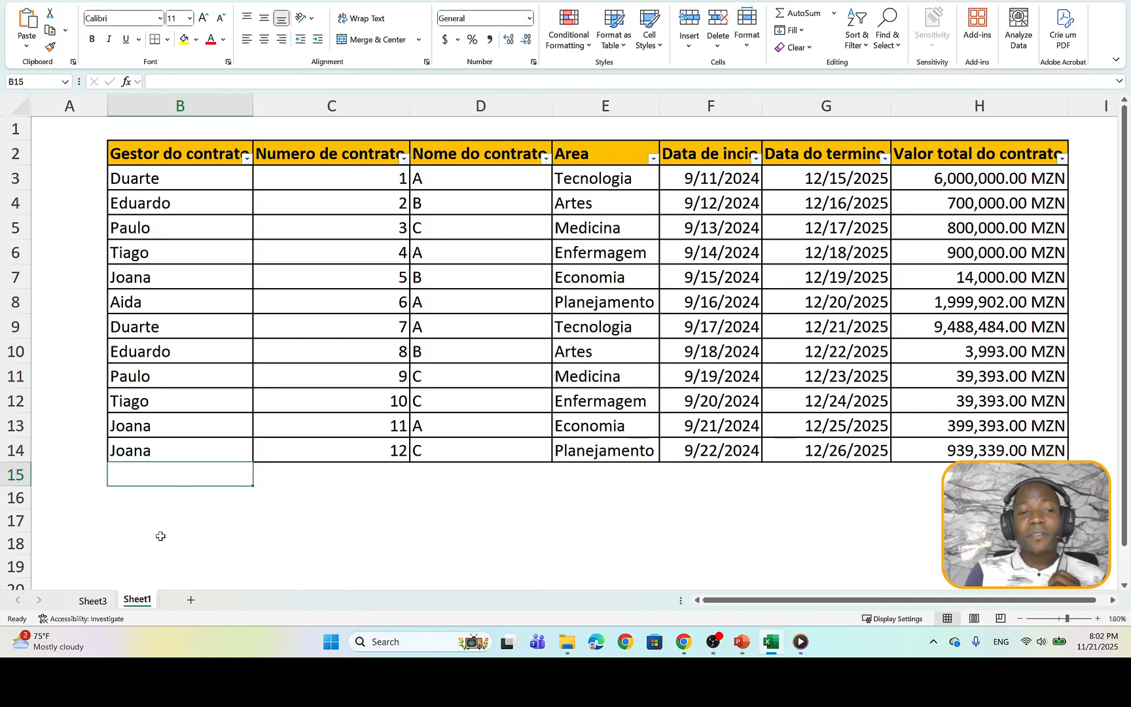
pyautogui.click(102, 600)
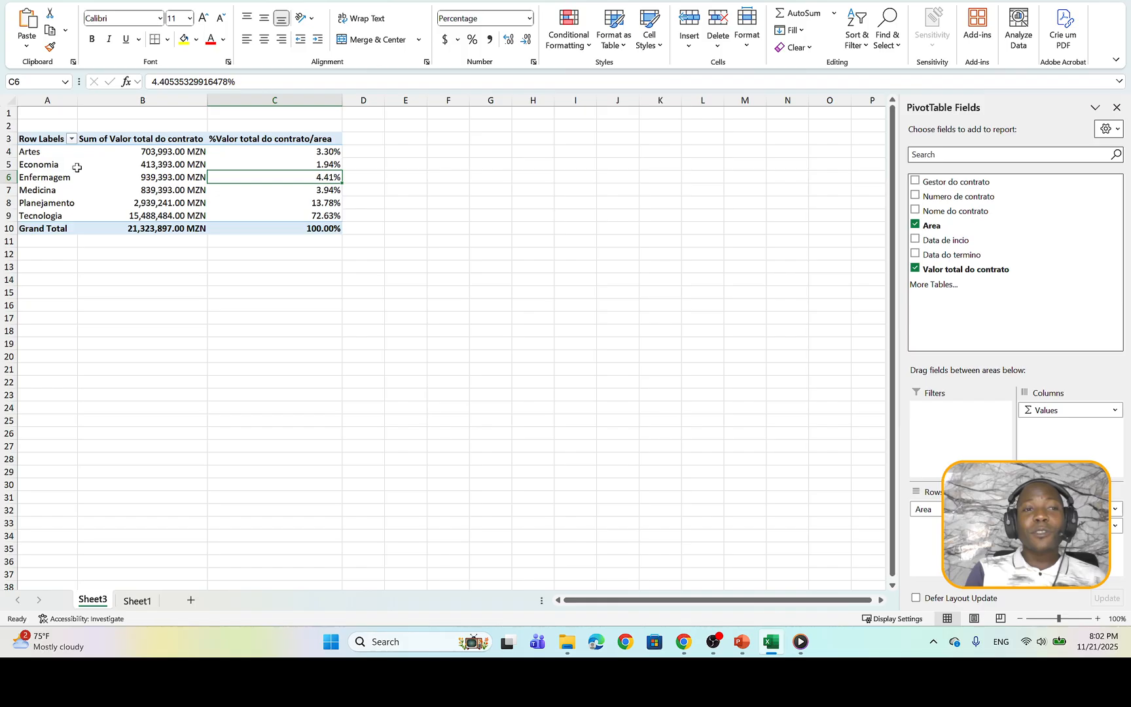
pyautogui.click(138, 601)
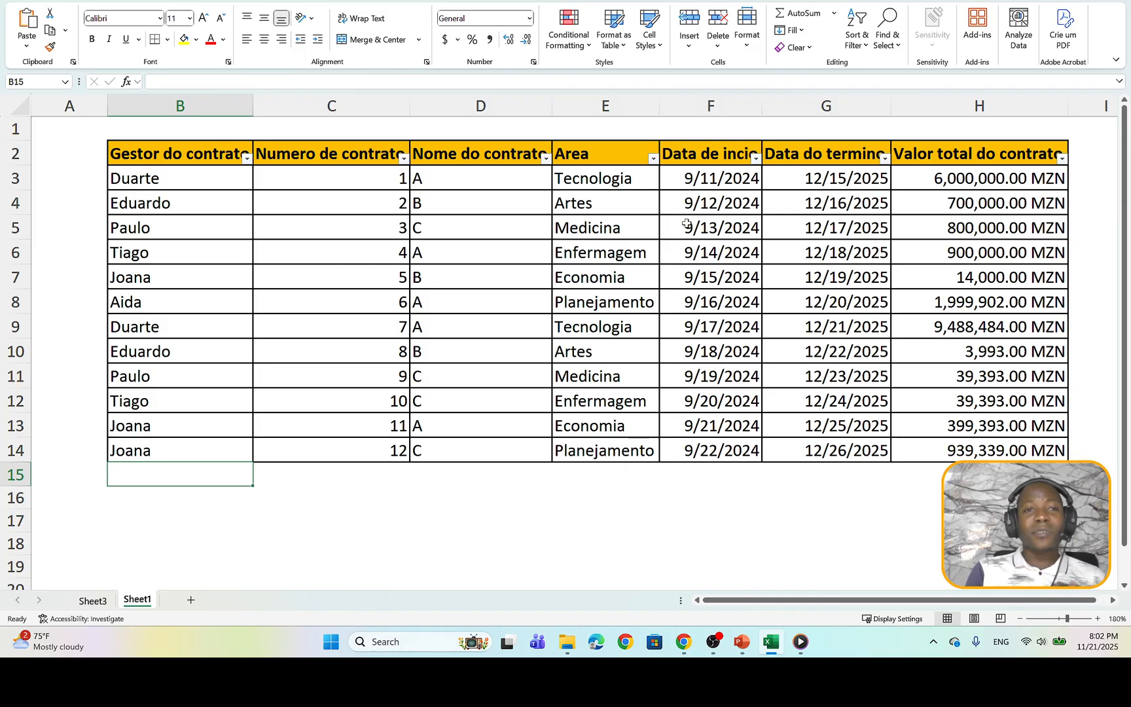
pyautogui.click(412, 224)
pyautogui.click(381, 220)
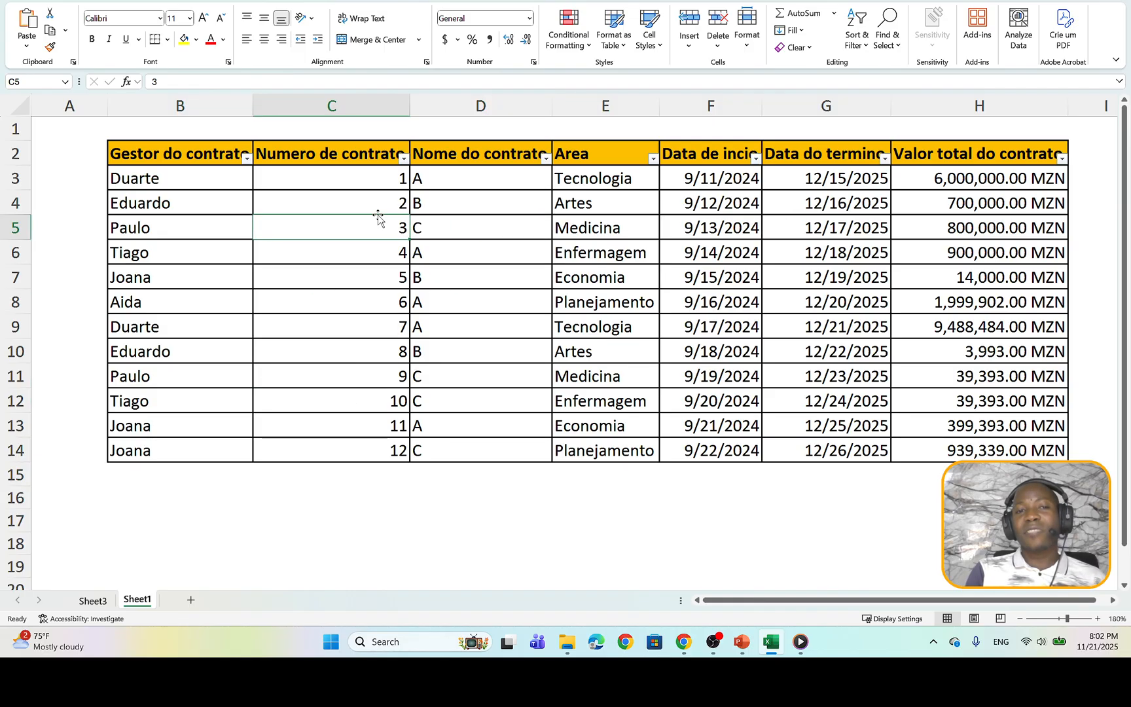
pyautogui.click(470, 244)
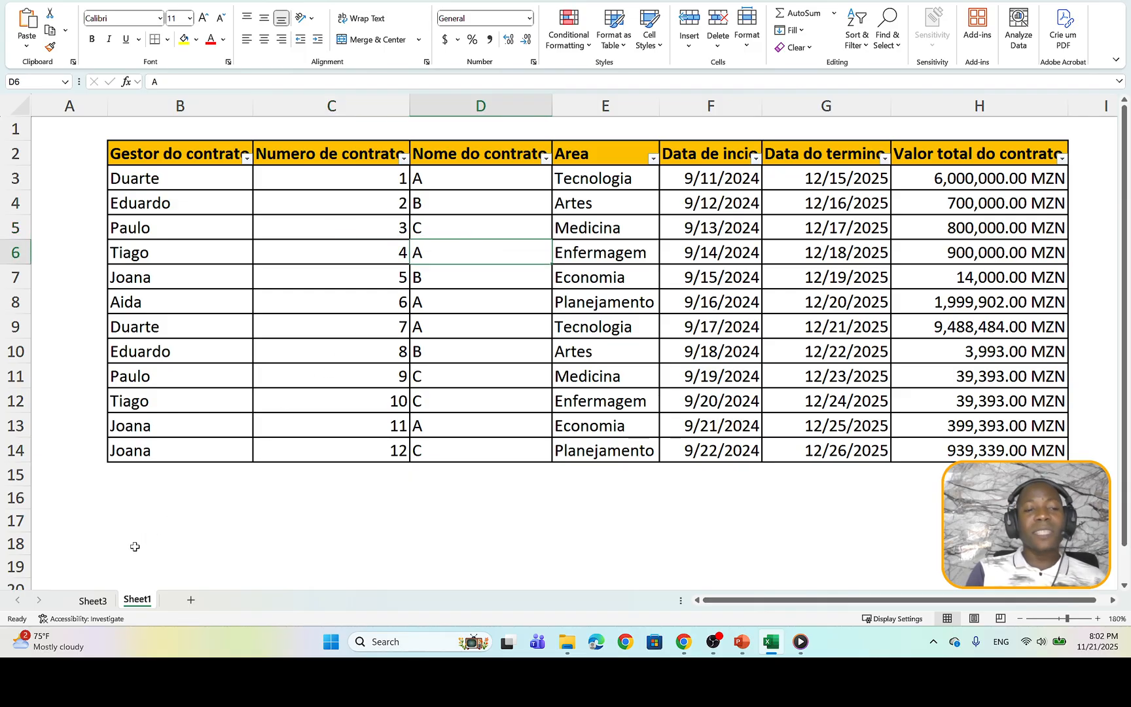
# - Reread the Exercicios slide in PowerPoint and examine the Area and Valor total do contrato columns on Sheet1 in Excel
pyautogui.click(736, 642)
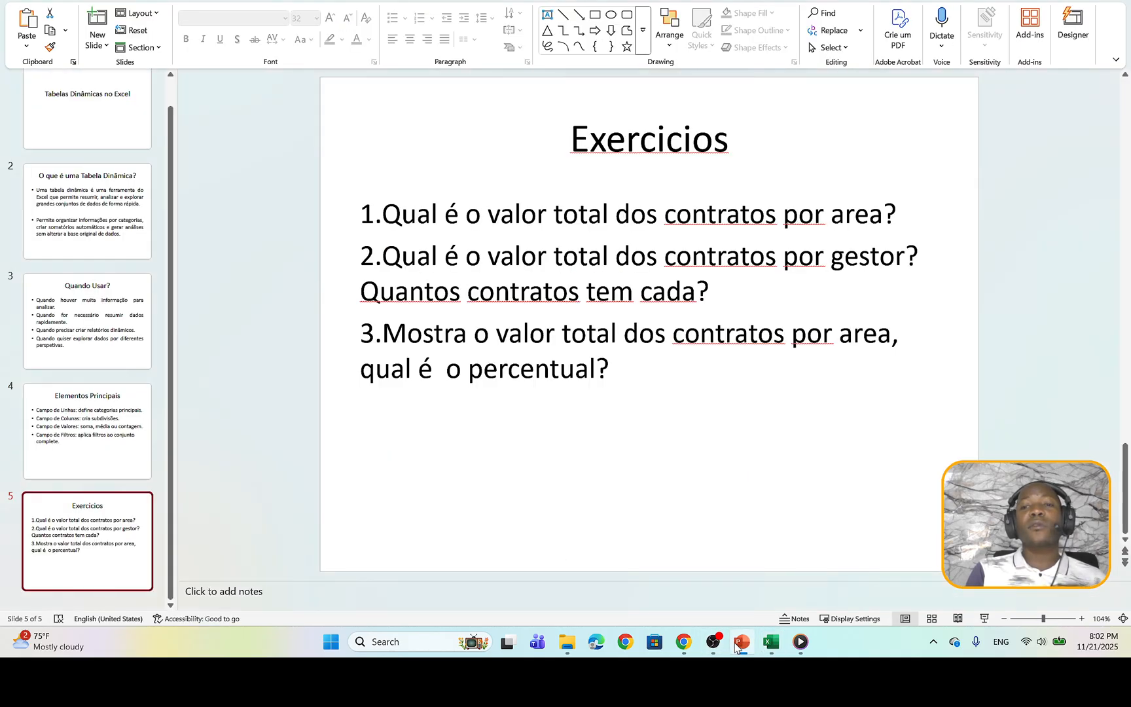
pyautogui.click(737, 642)
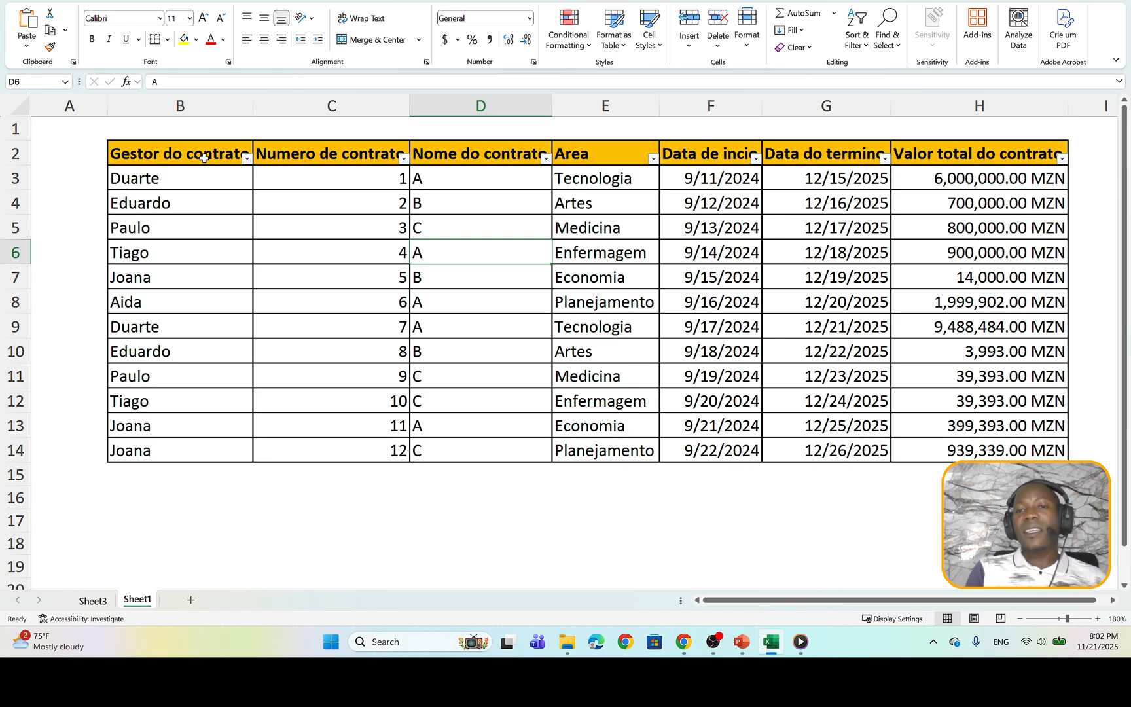
pyautogui.click(996, 223)
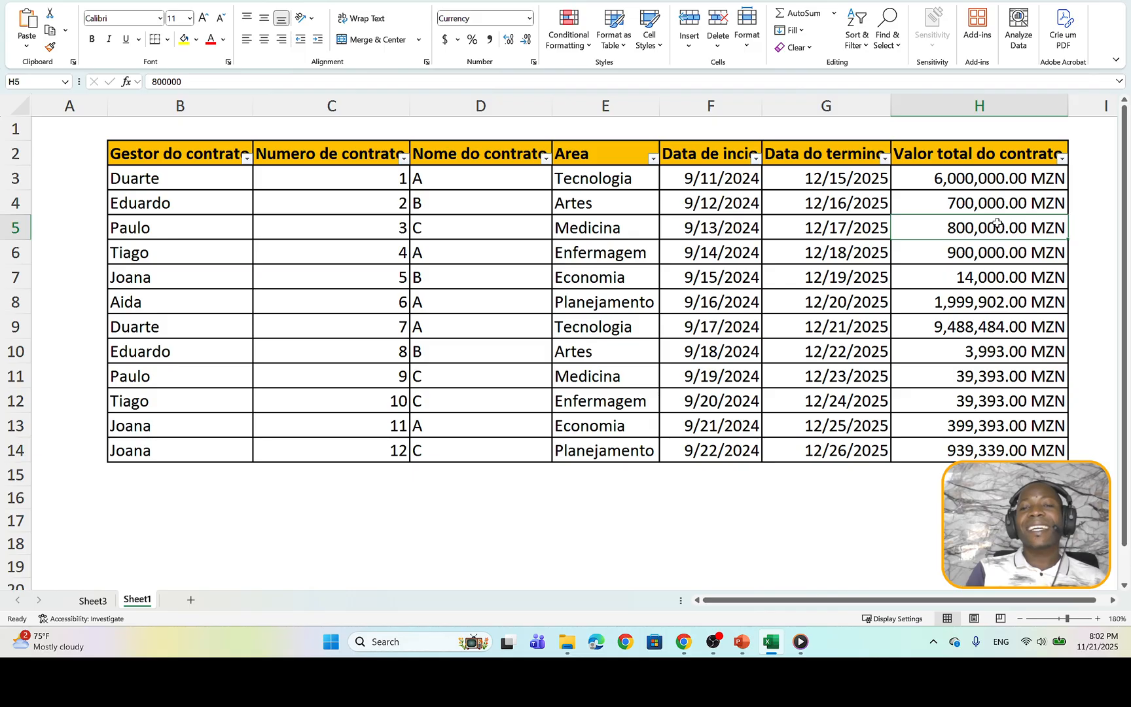
pyautogui.moveTo(589, 157); pyautogui.dragTo(593, 210)
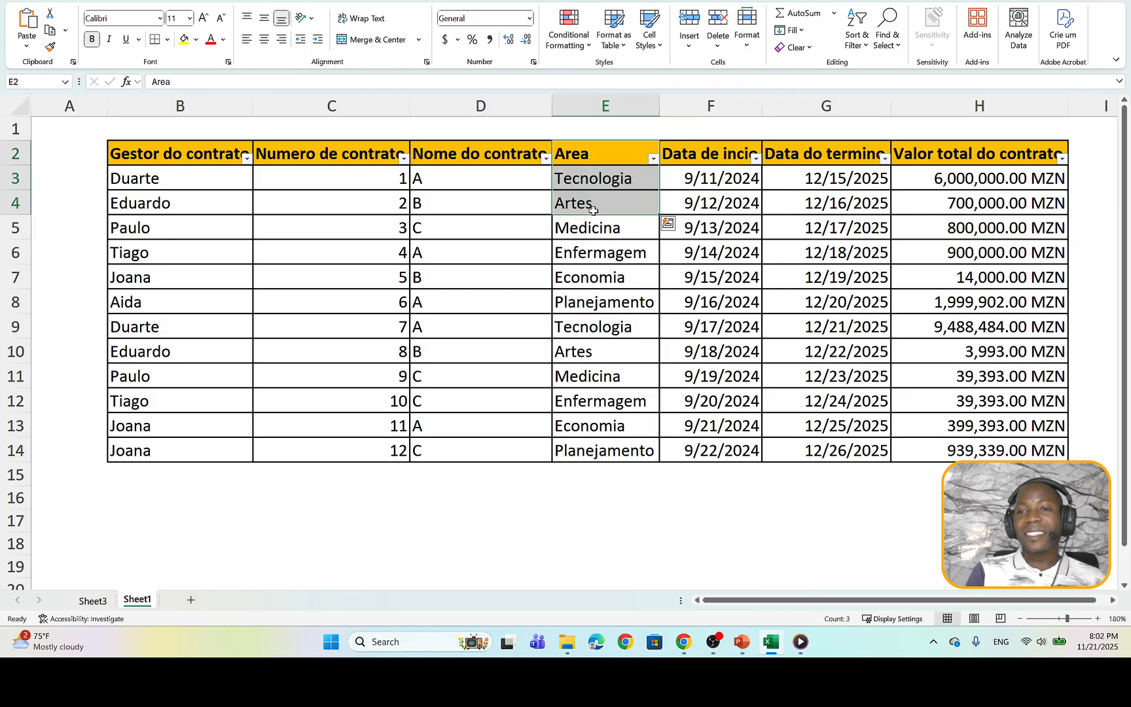
pyautogui.moveTo(988, 178); pyautogui.dragTo(991, 215)
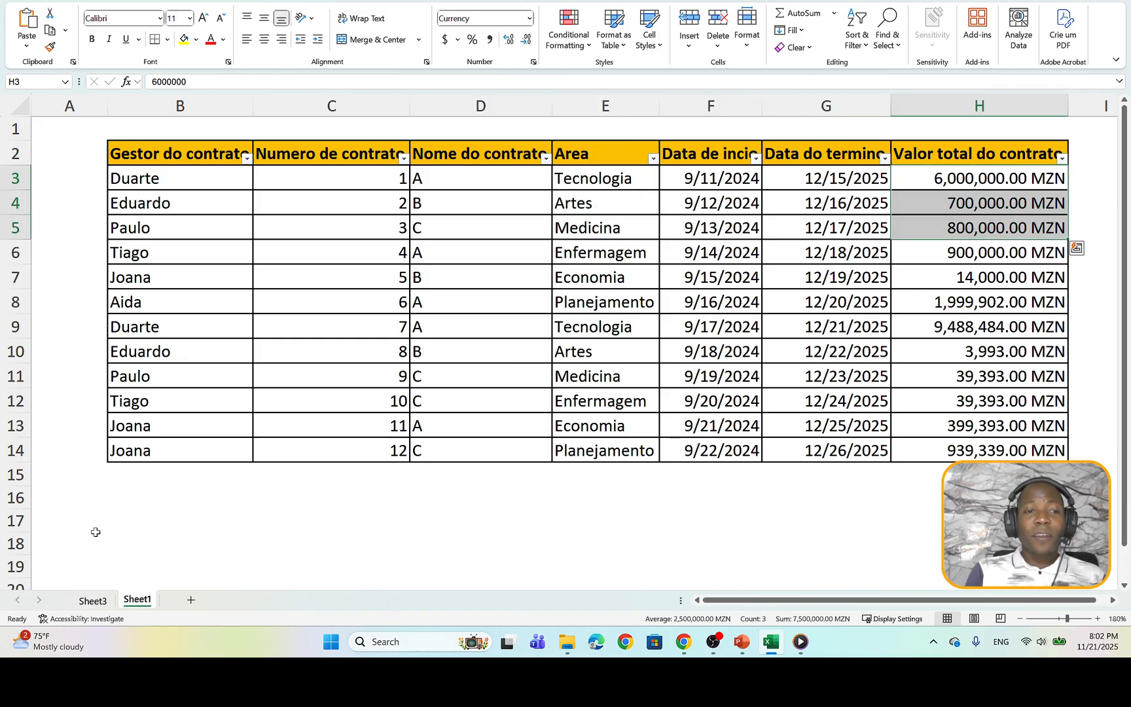
pyautogui.click(744, 643)
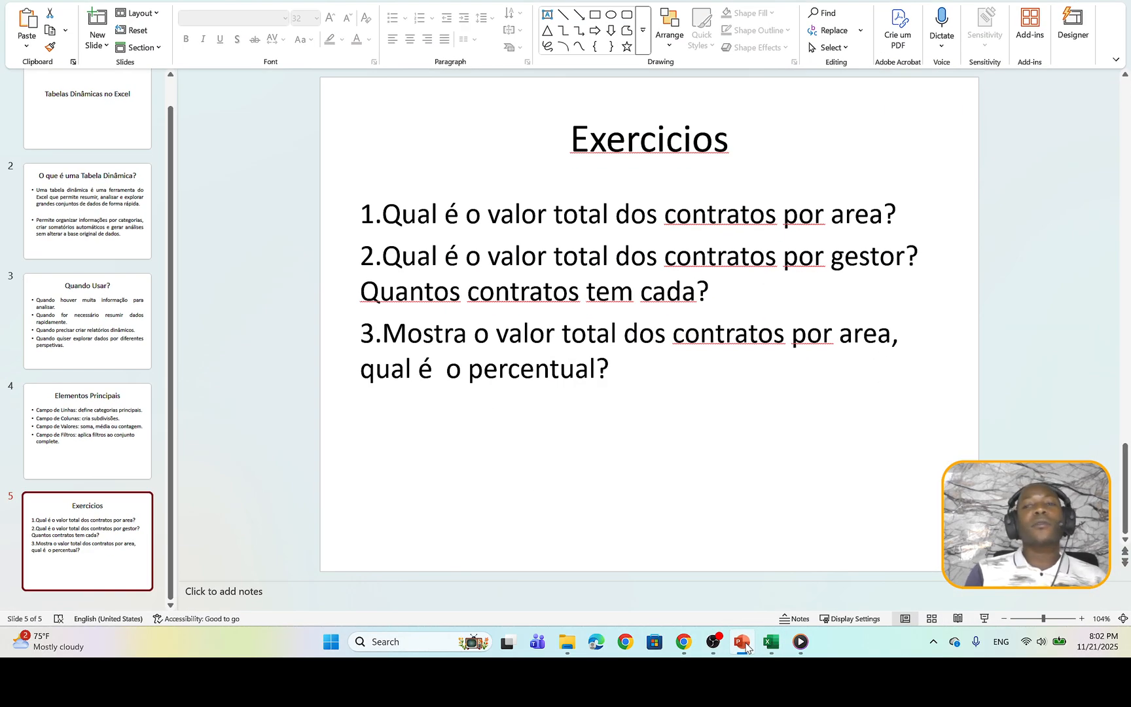
# - Reread the Exercicios slide in PowerPoint and examine the contract value by area PivotTable on Sheet3 in Excel
pyautogui.click(746, 647)
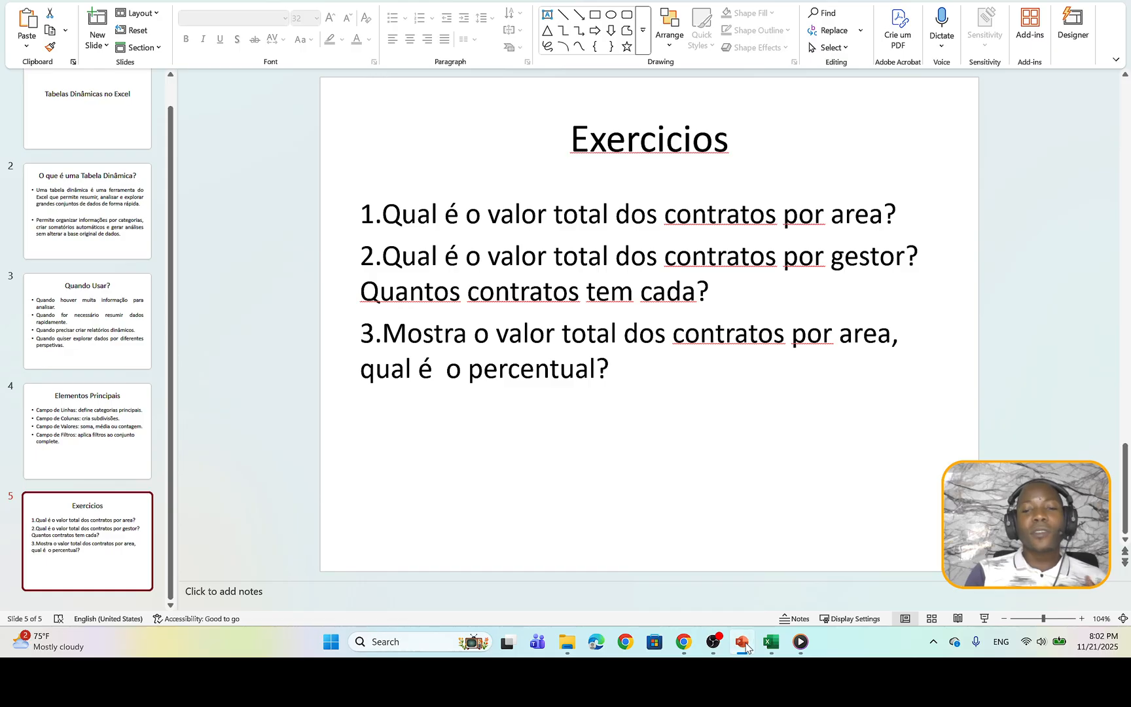
pyautogui.click(746, 646)
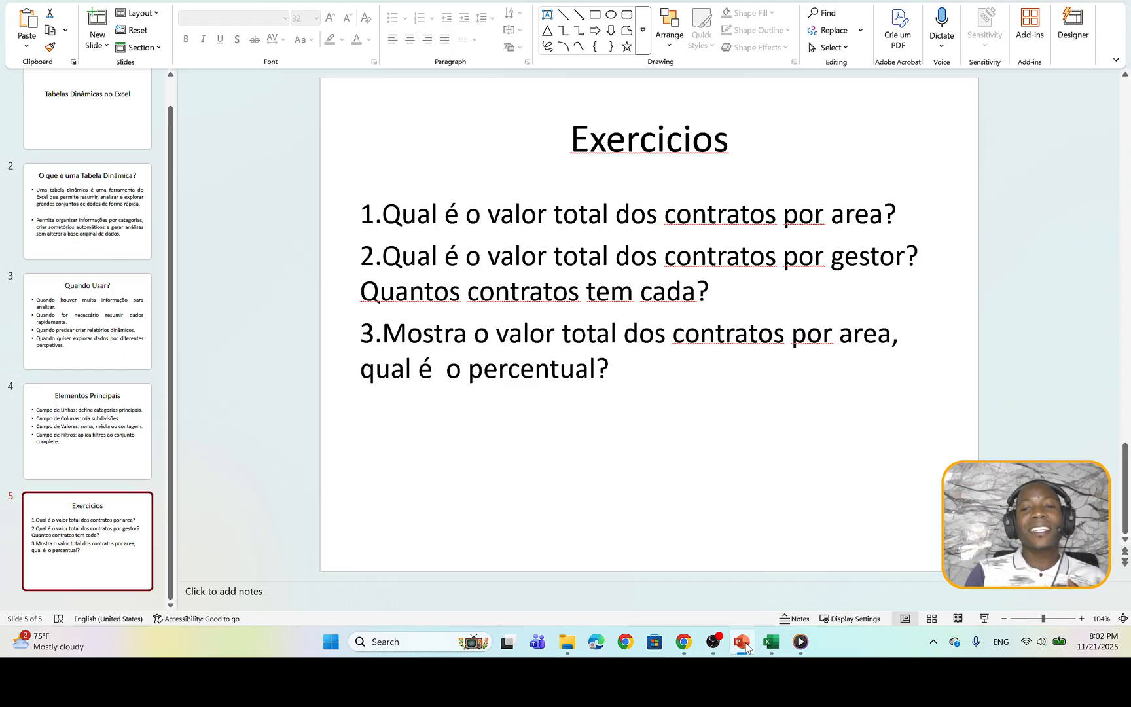
pyautogui.click(746, 646)
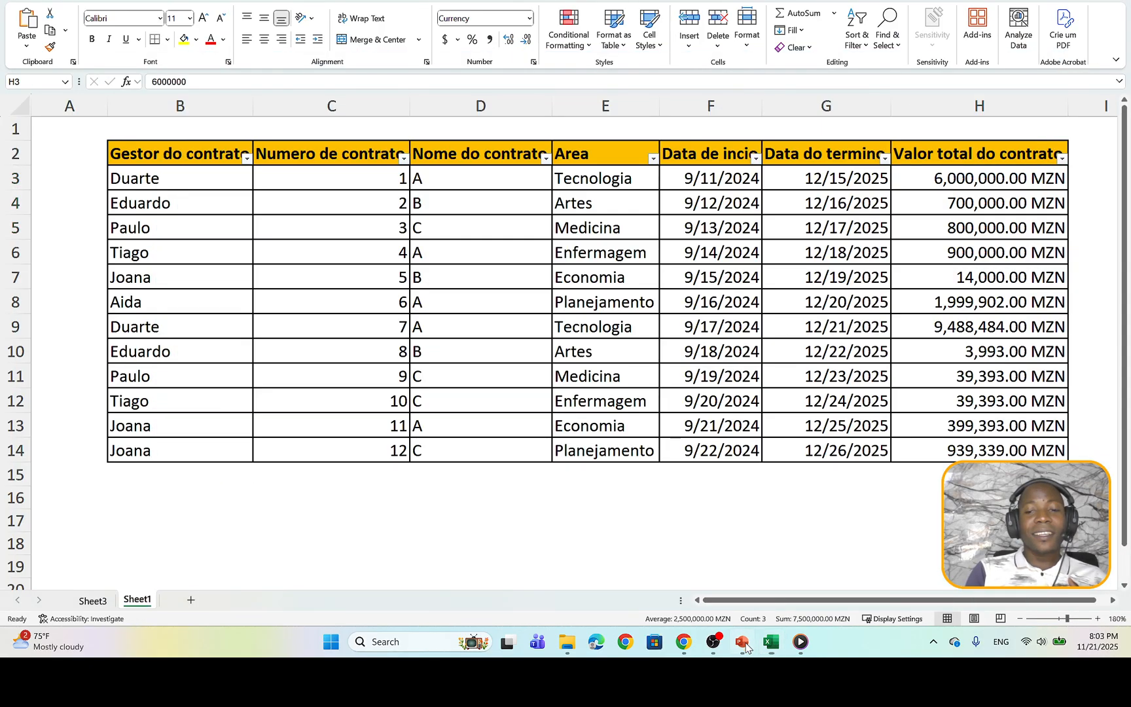
pyautogui.click(746, 646)
pyautogui.click(772, 646)
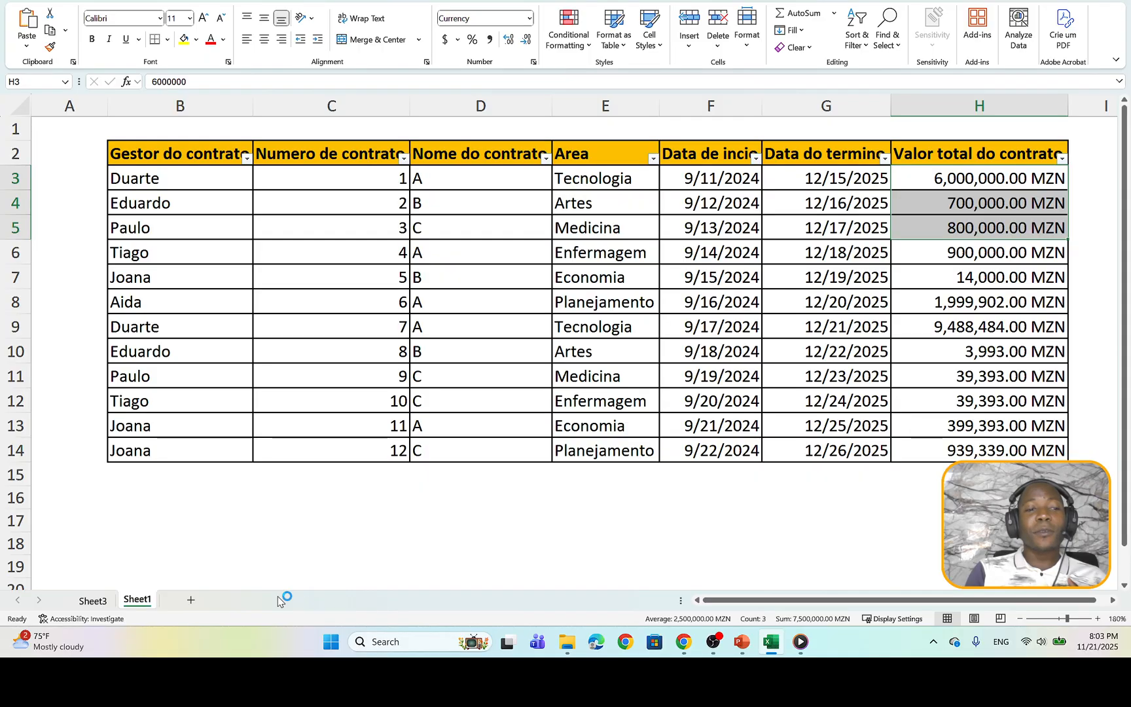
pyautogui.click(98, 602)
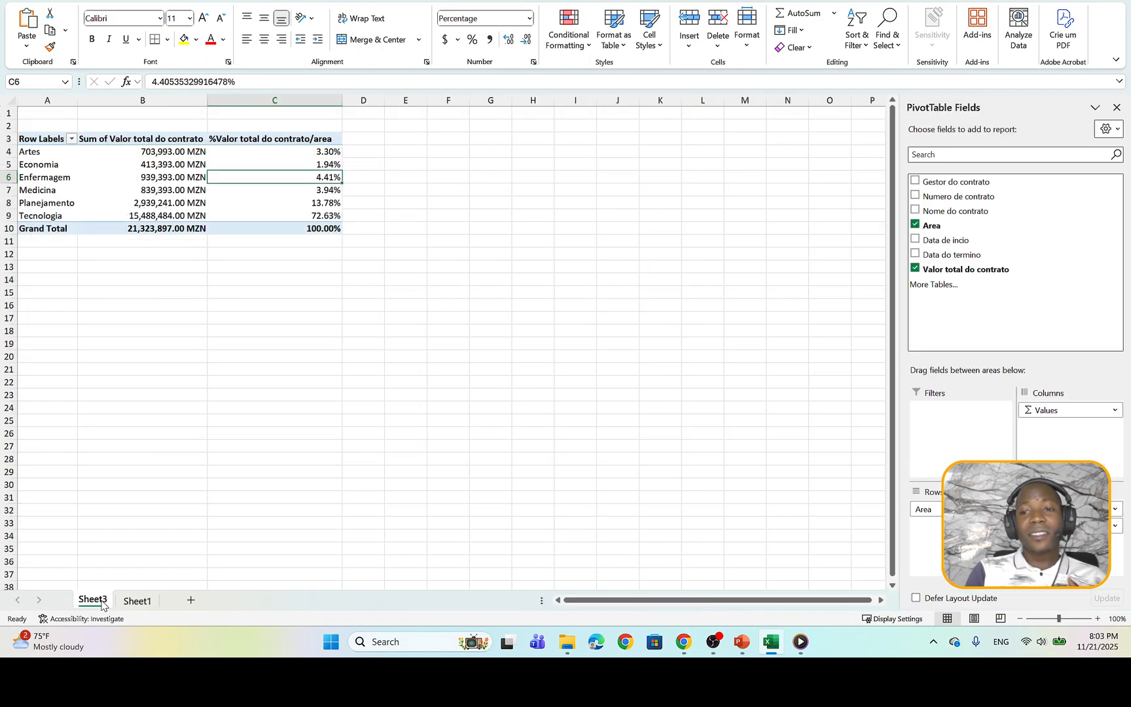
pyautogui.click(295, 472)
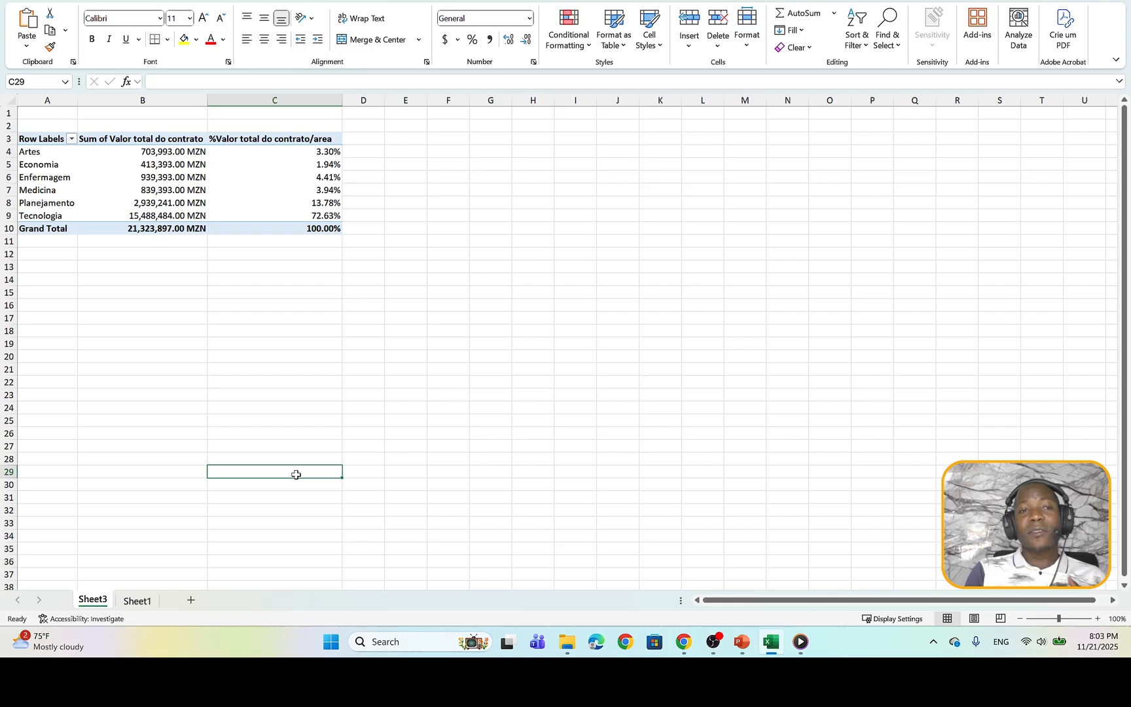
pyautogui.click(98, 292)
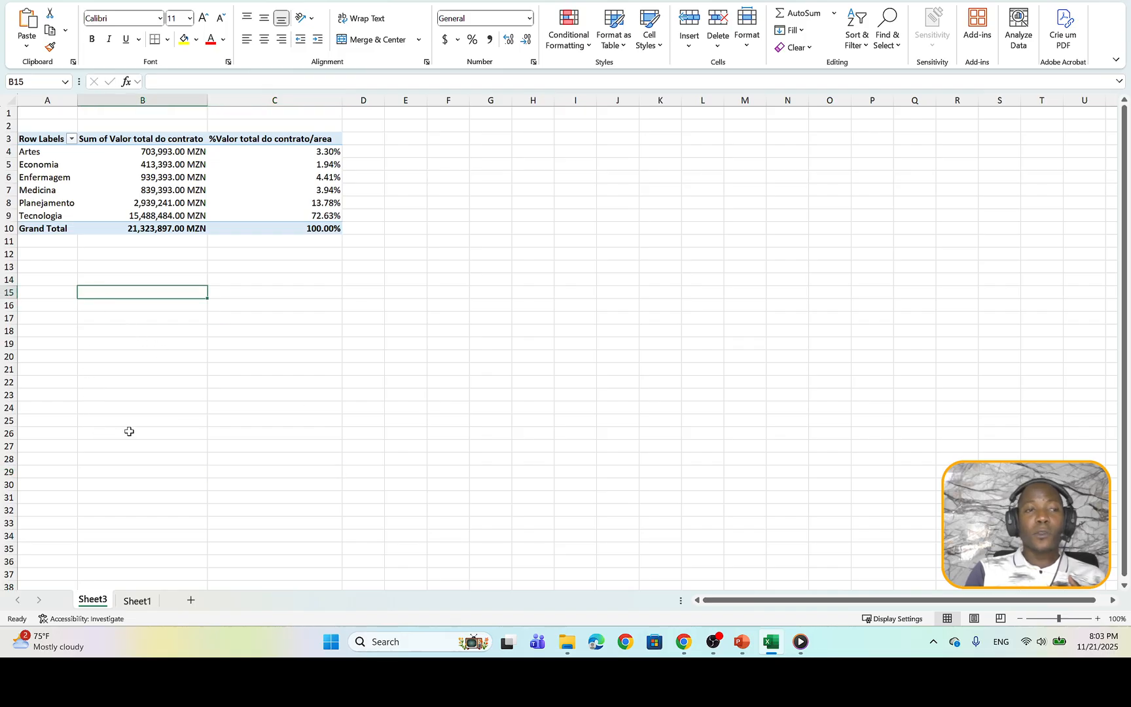
# - Insert a second PivotTable from the contract table Sheet1!$B$2:$H$14 on the existing Sheet3, starting at cell A17
pyautogui.click(136, 600)
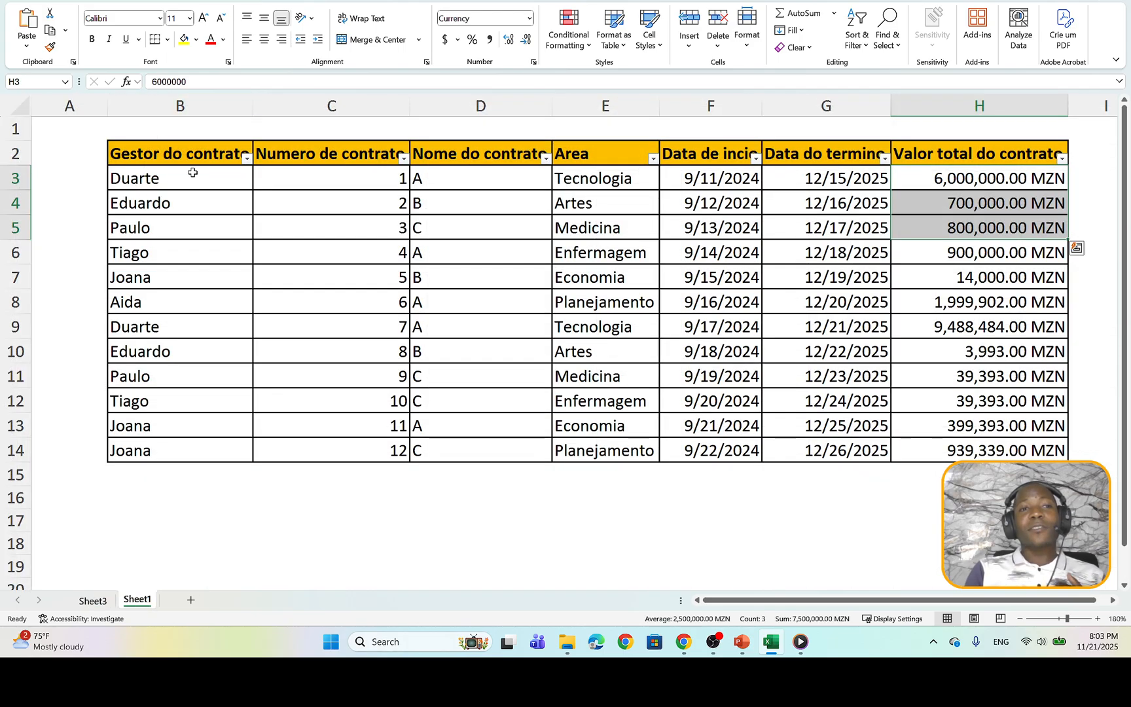
pyautogui.click(263, 222)
pyautogui.click(92, 2)
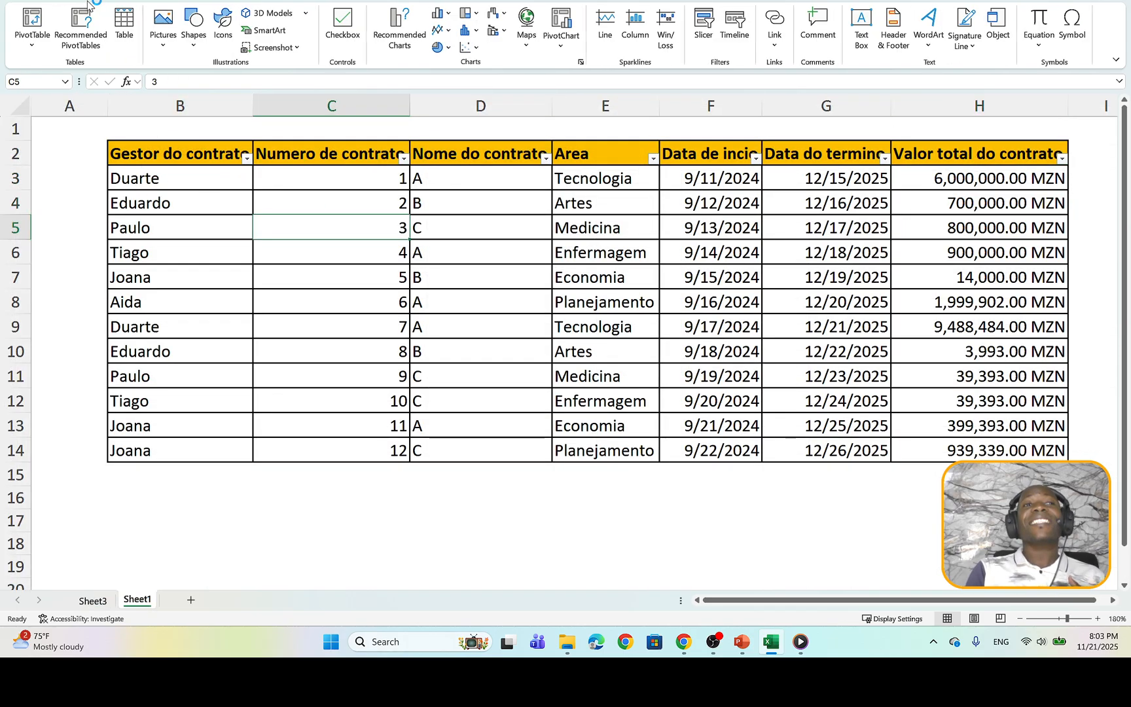
pyautogui.click(39, 50)
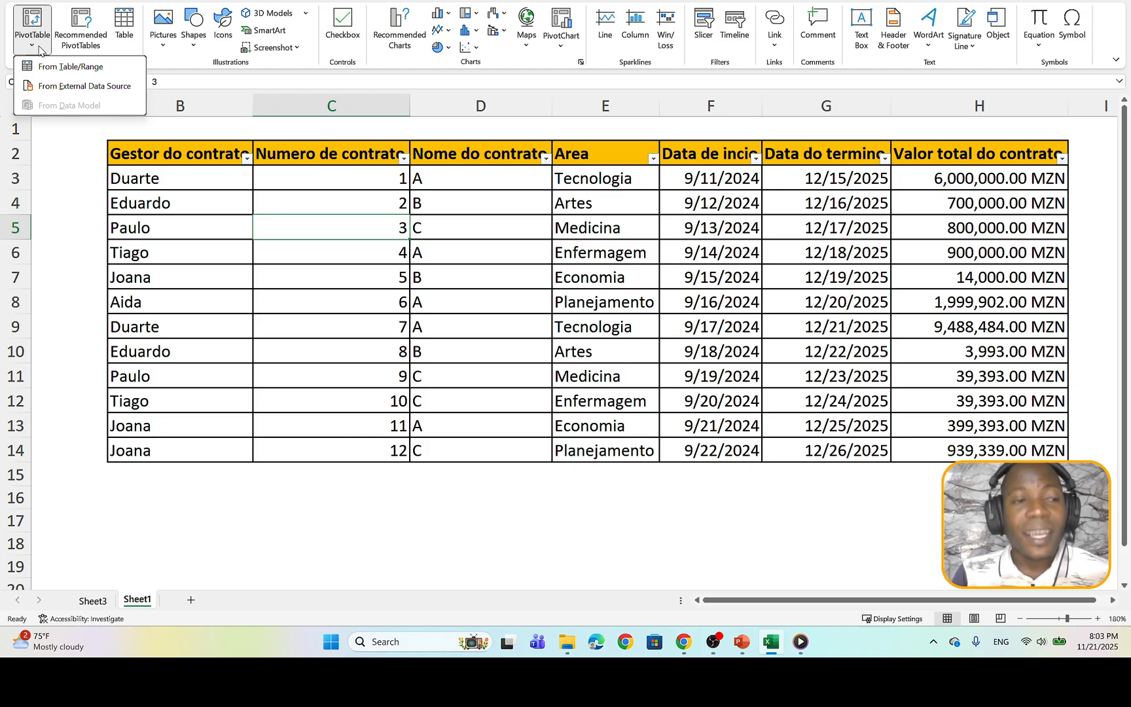
pyautogui.click(53, 67)
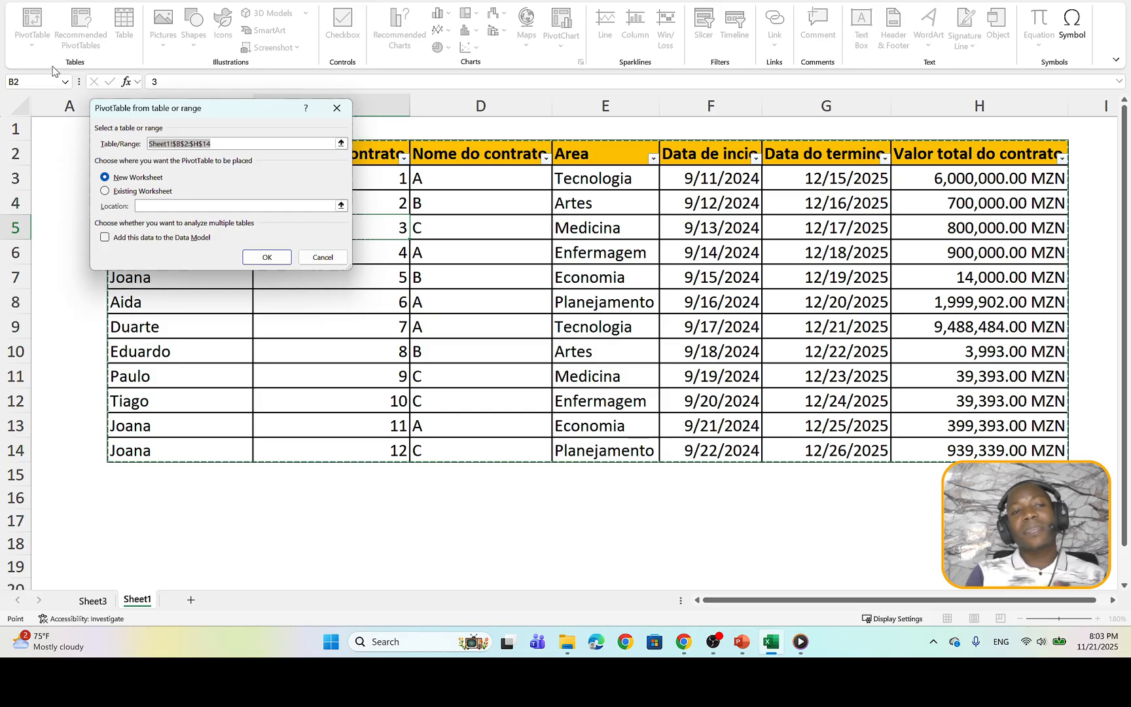
pyautogui.click(117, 191)
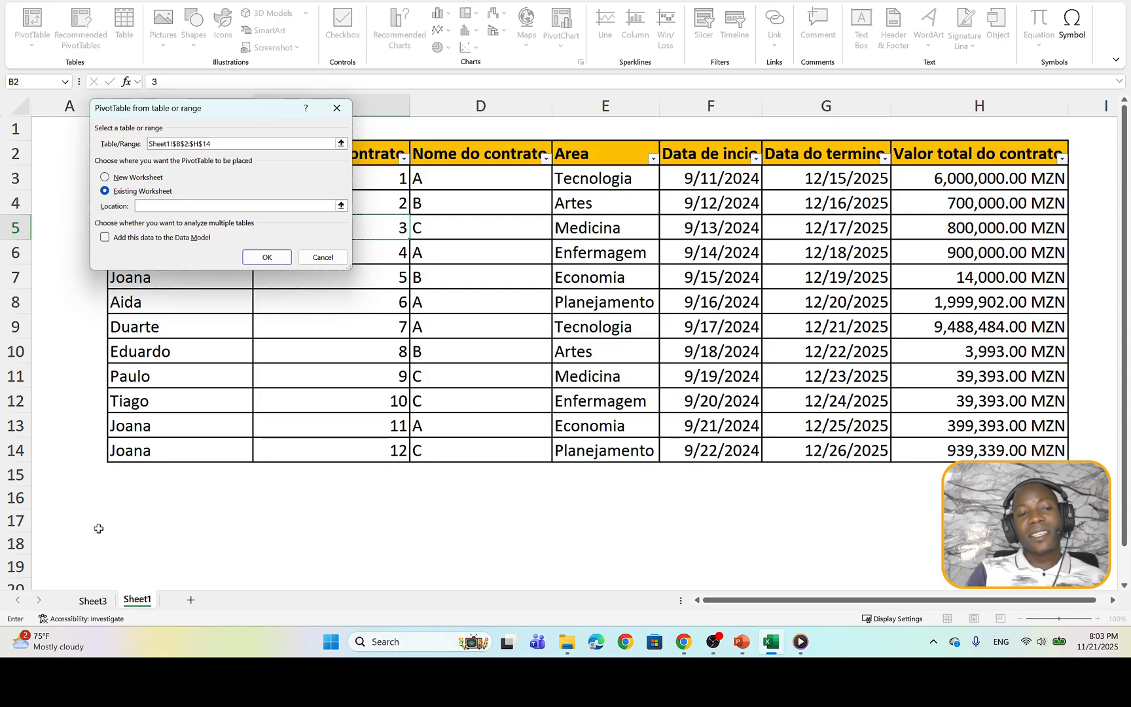
pyautogui.click(92, 600)
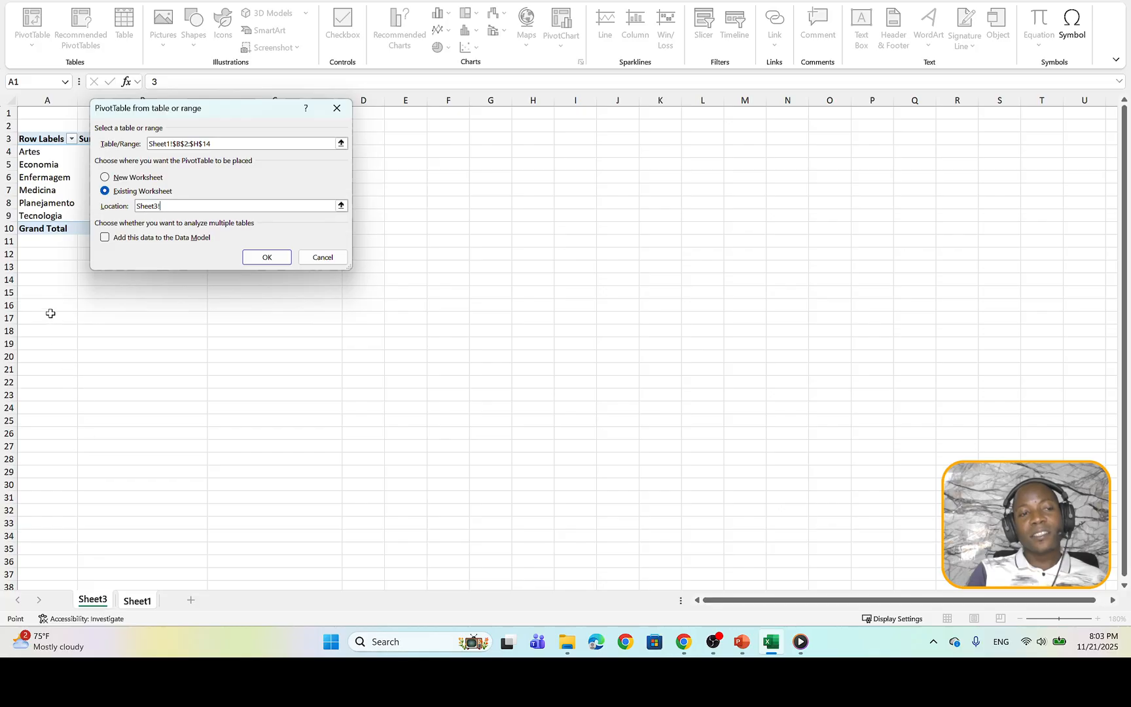
pyautogui.click(50, 313)
pyautogui.click(270, 258)
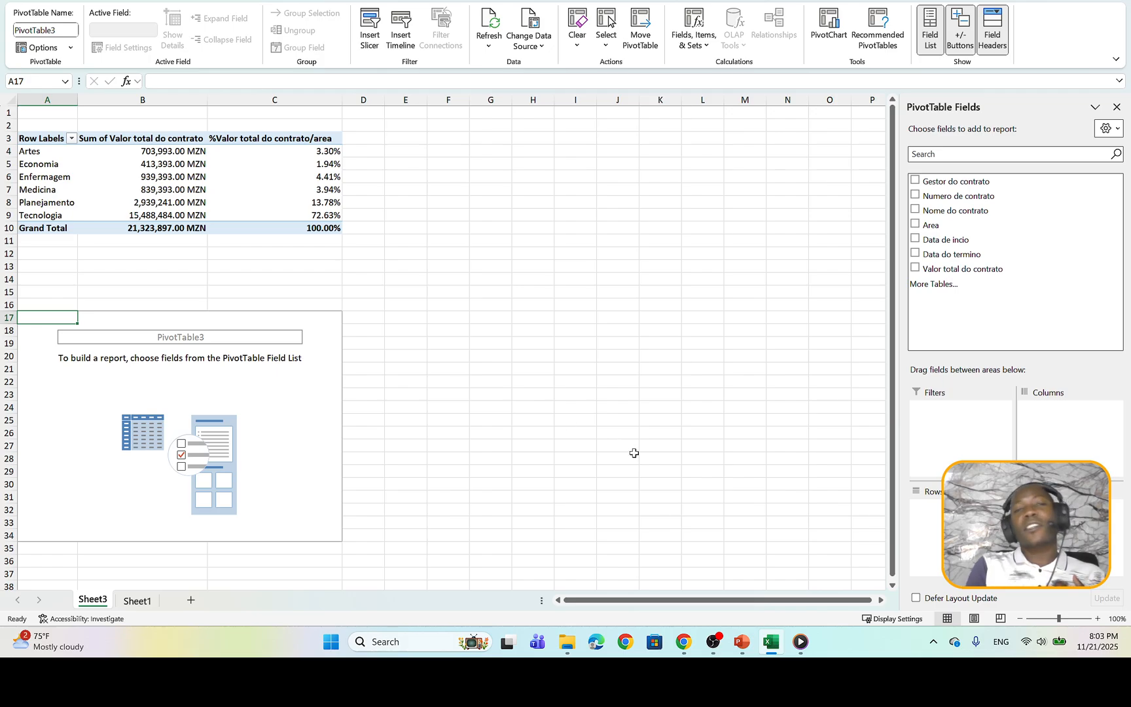
# - Check the exercise in PowerPoint and set the new PivotTable in Excel to sum Valor total do contrato with Gestor do contrato as rows
pyautogui.click(743, 644)
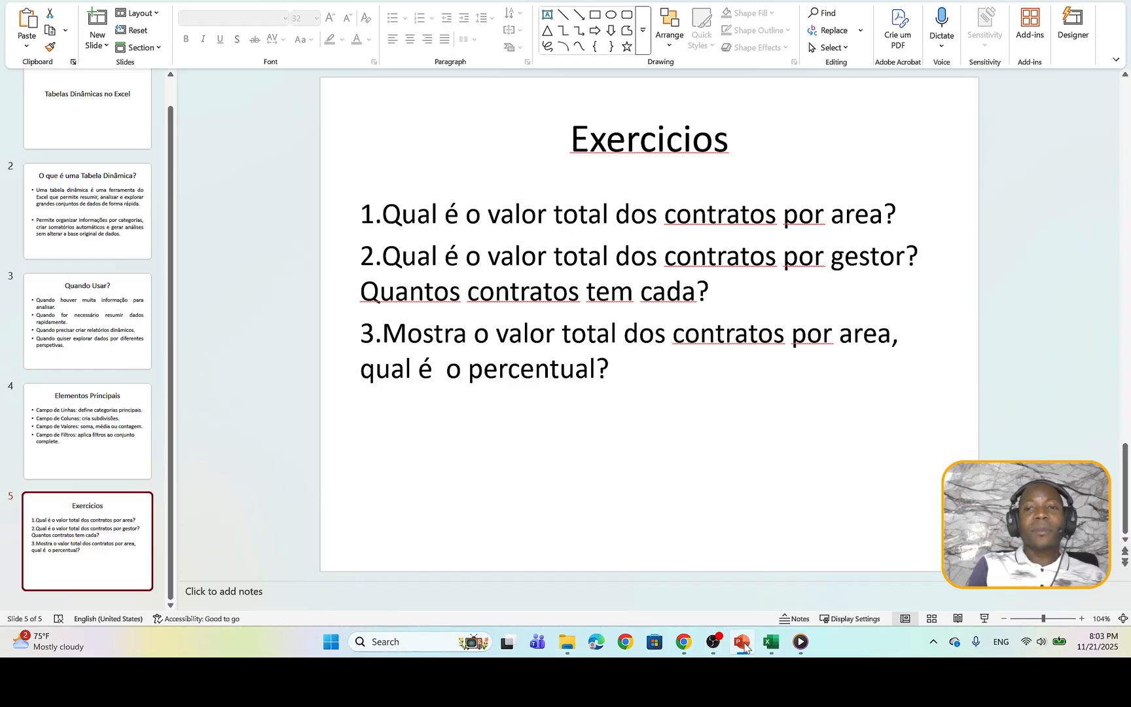
pyautogui.click(743, 645)
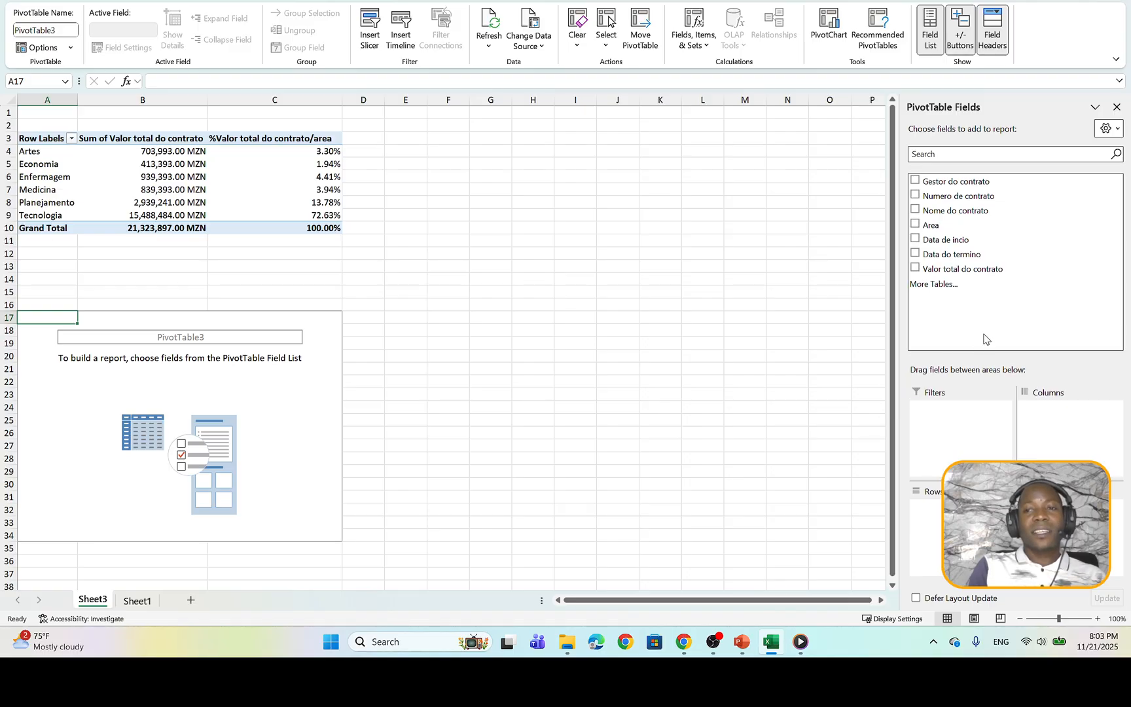
pyautogui.click(967, 183)
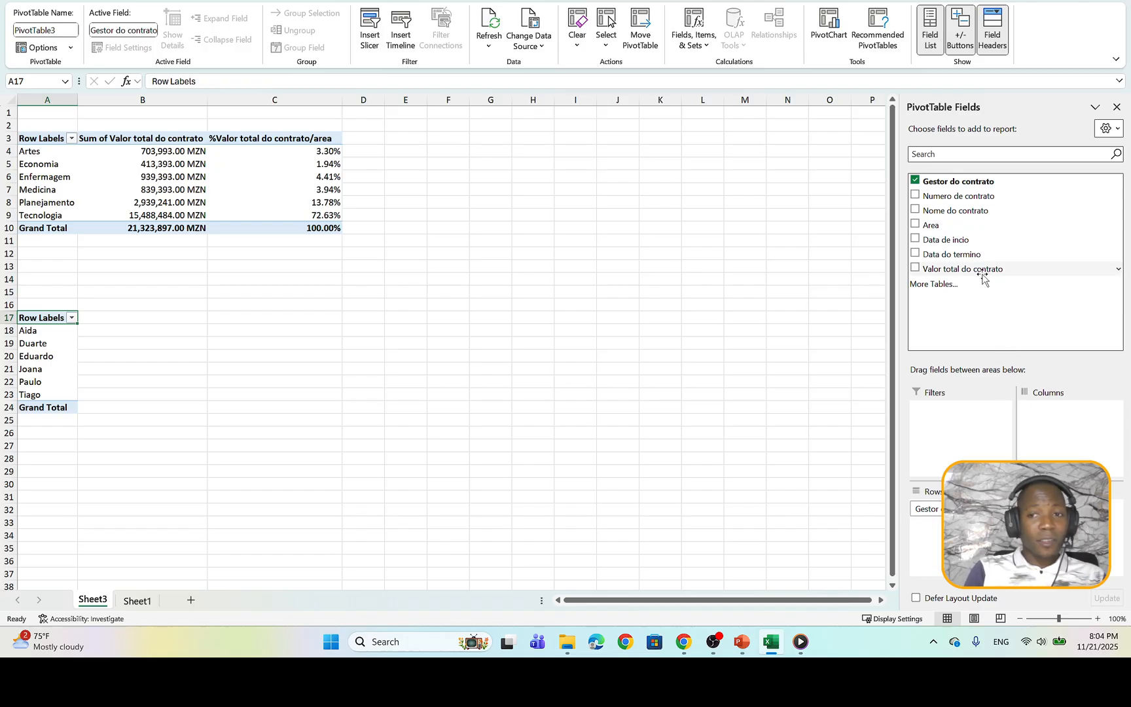
pyautogui.moveTo(982, 269); pyautogui.dragTo(1059, 517)
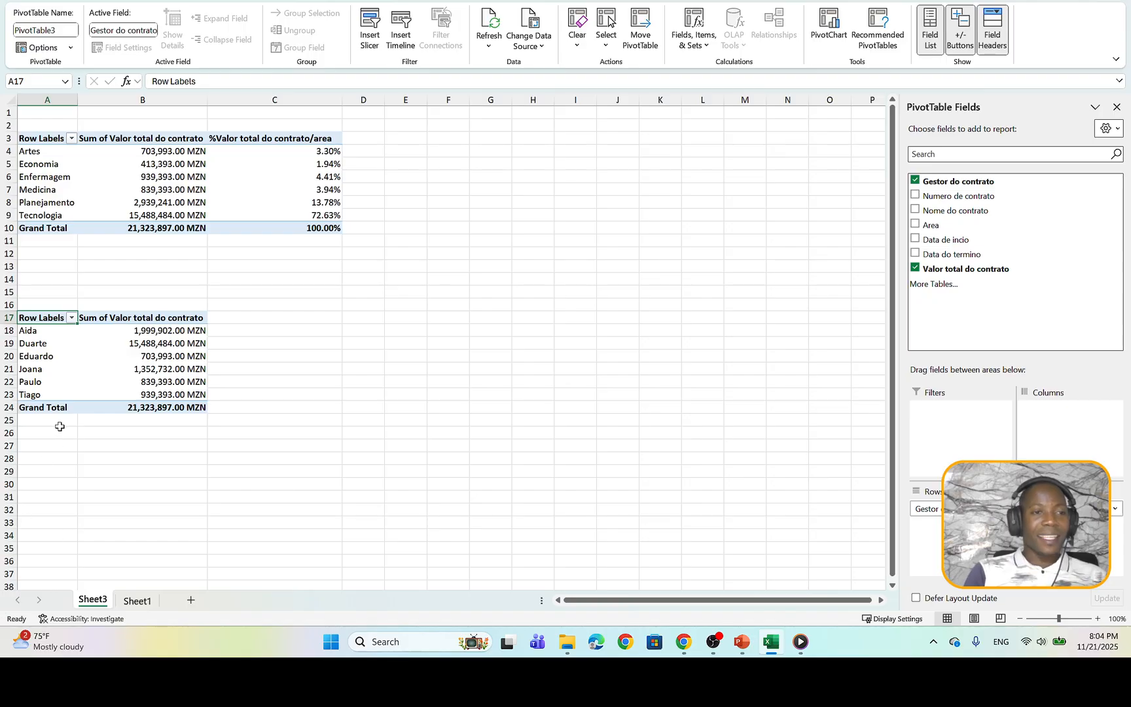
pyautogui.click(42, 343)
pyautogui.moveTo(42, 344); pyautogui.dragTo(44, 364)
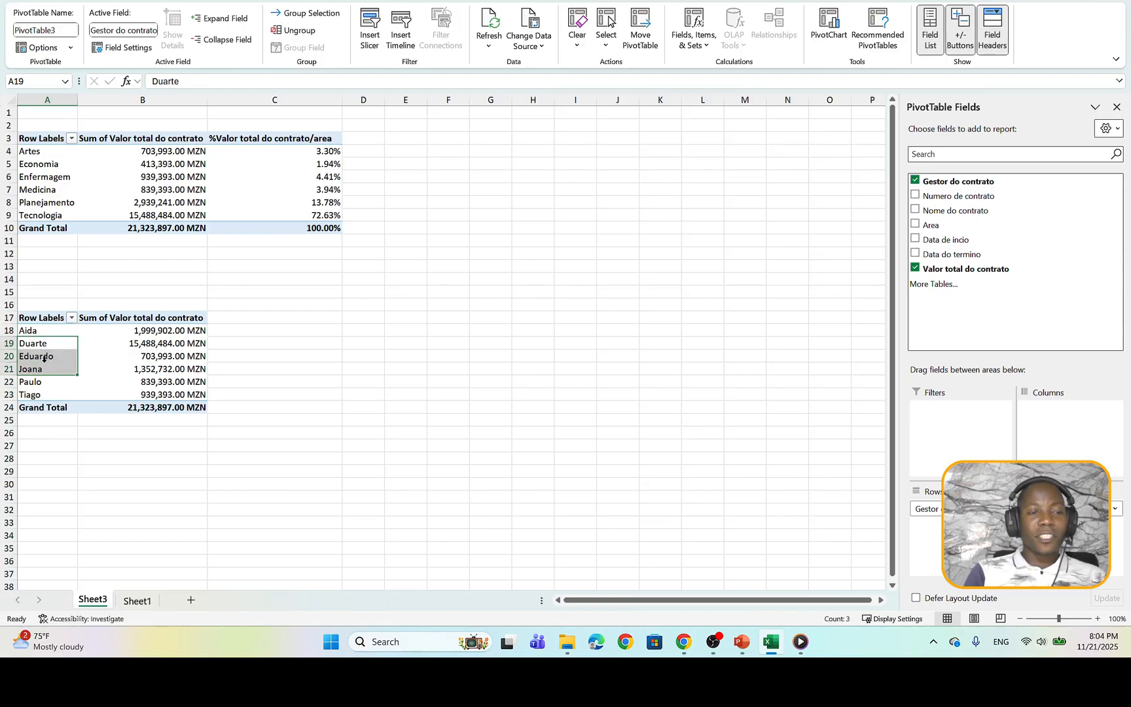
pyautogui.click(163, 358)
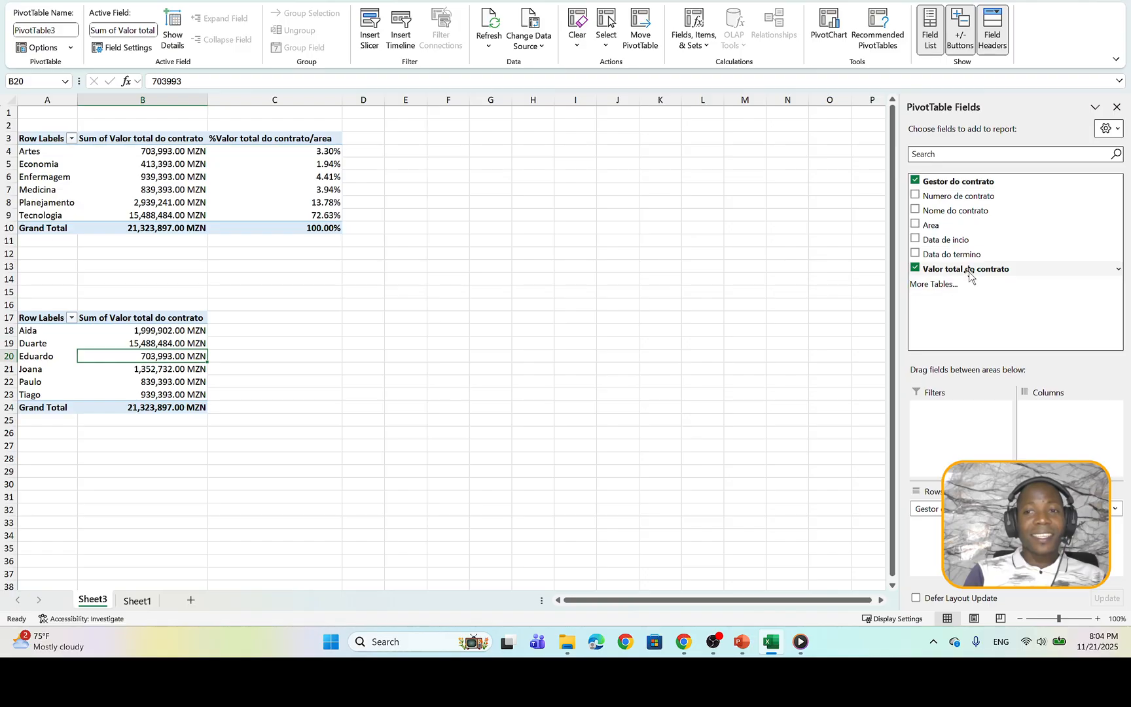
# - Add Valor total do contrato a second time to the manager PivotTable's values and show it as % of Grand Total
pyautogui.moveTo(969, 274); pyautogui.dragTo(1047, 527)
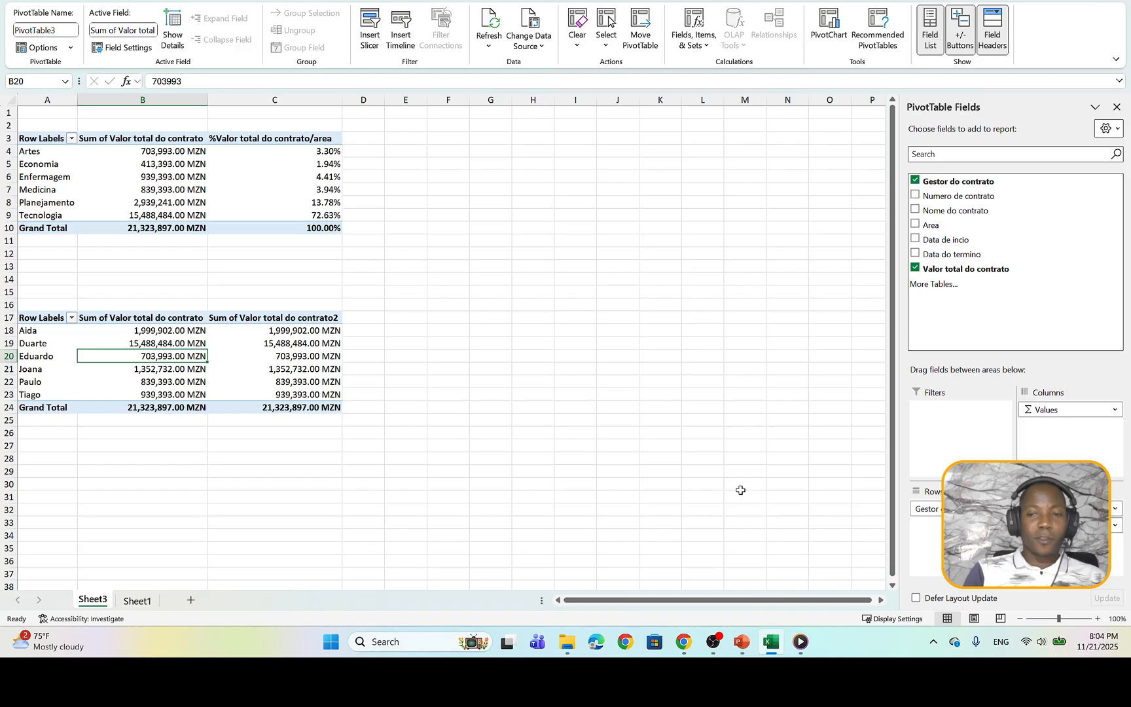
pyautogui.click(312, 319)
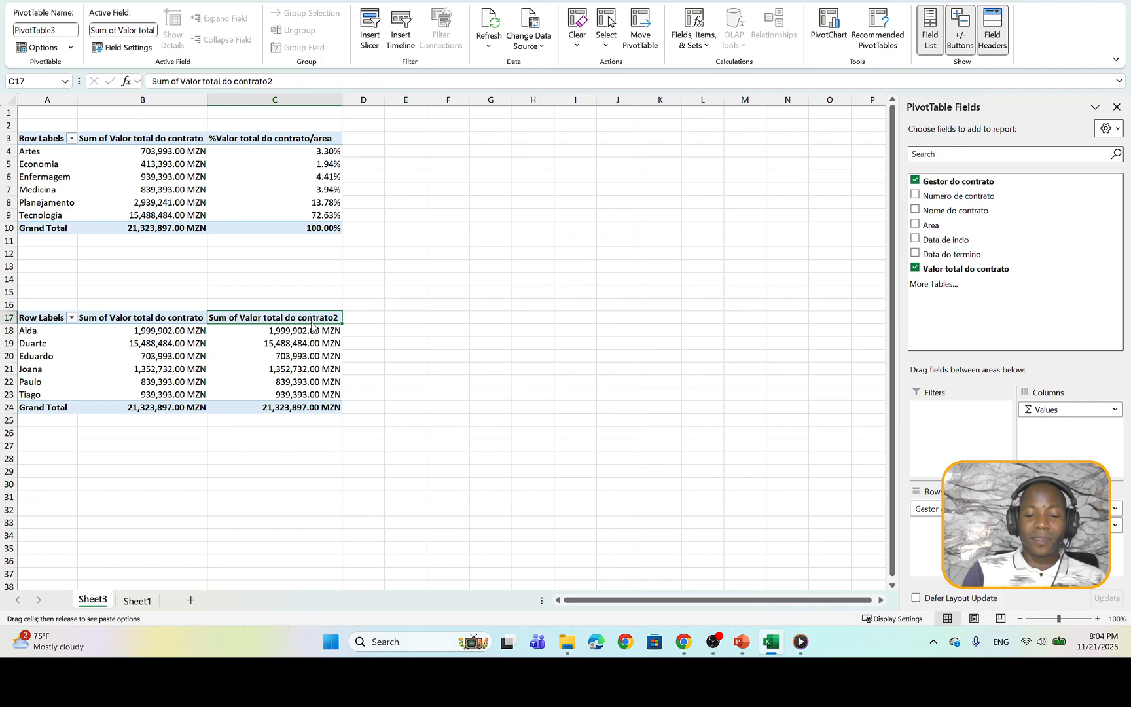
pyautogui.rightClick(315, 322)
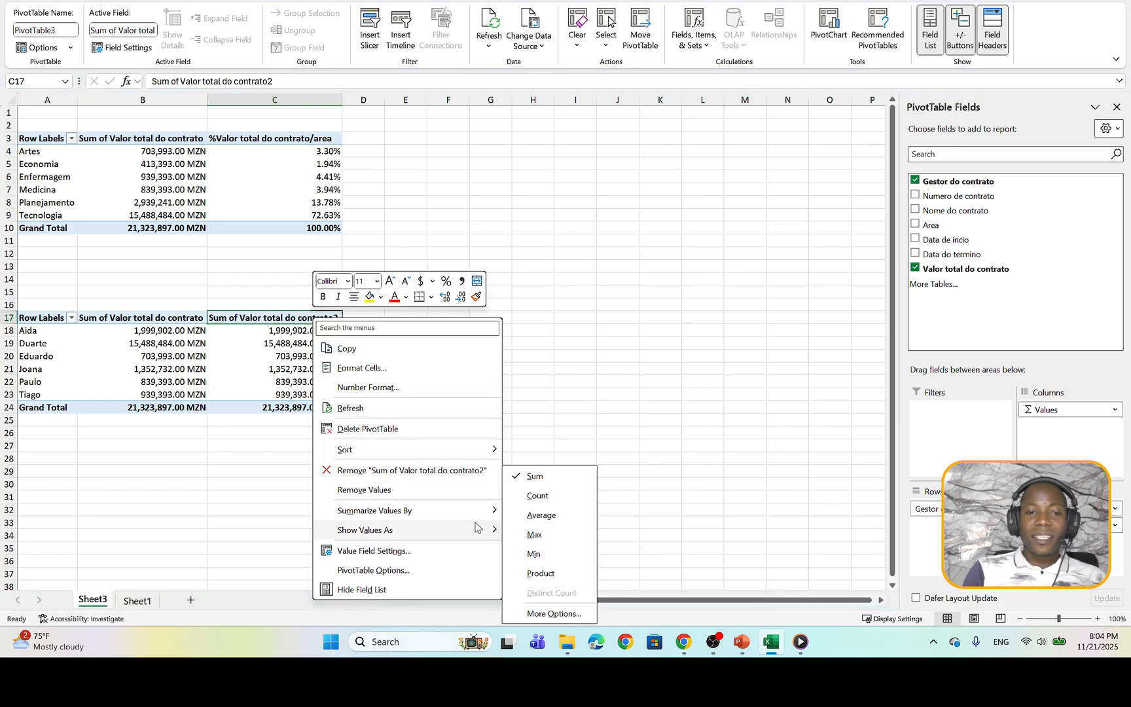
pyautogui.moveTo(477, 527)
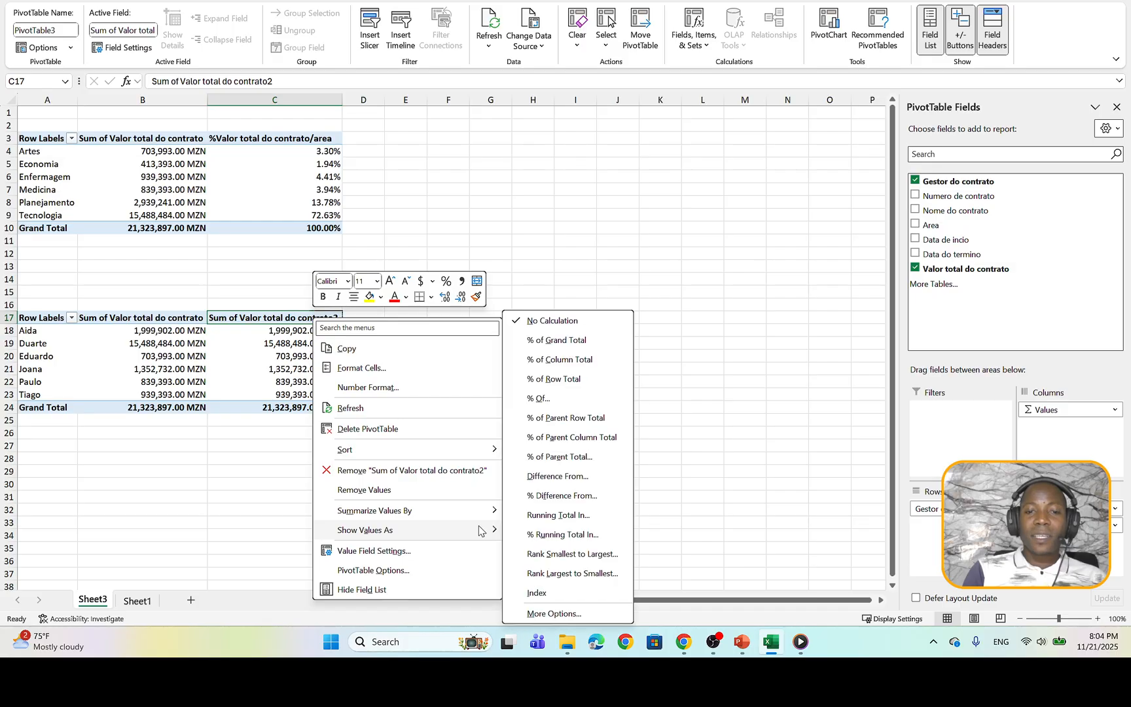
pyautogui.click(592, 341)
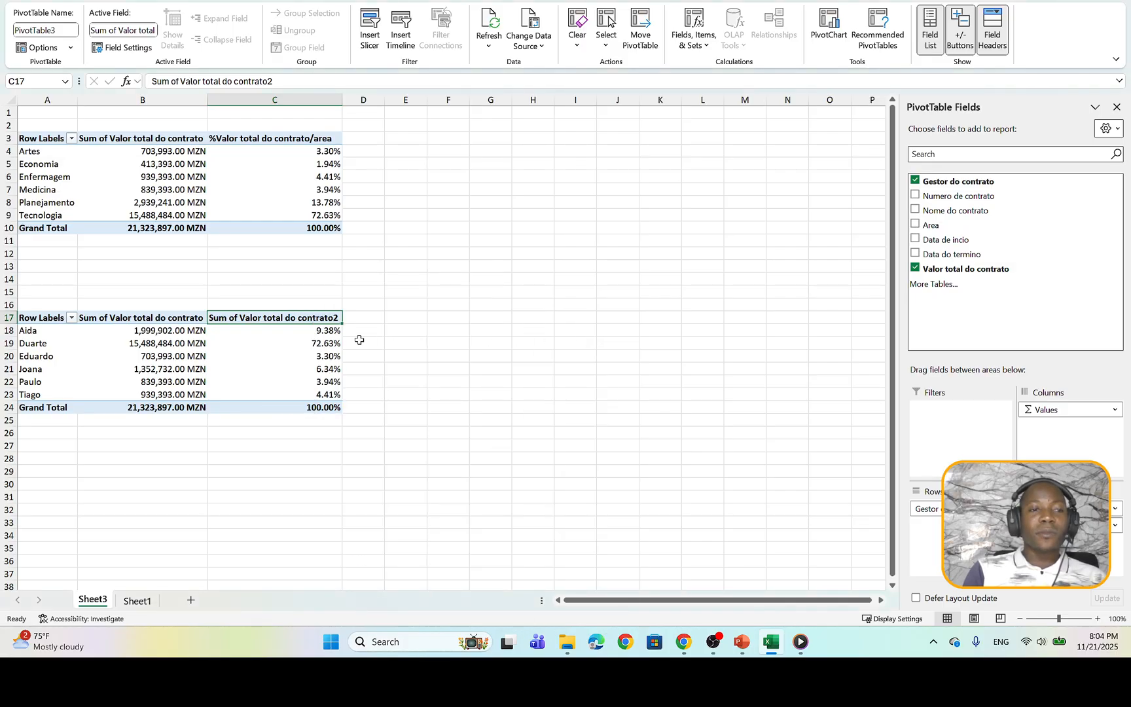
# - Reread the second exercise in PowerPoint, and add a count of Gestor do contrato to the manager PivotTable's values in Excel
pyautogui.click(182, 347)
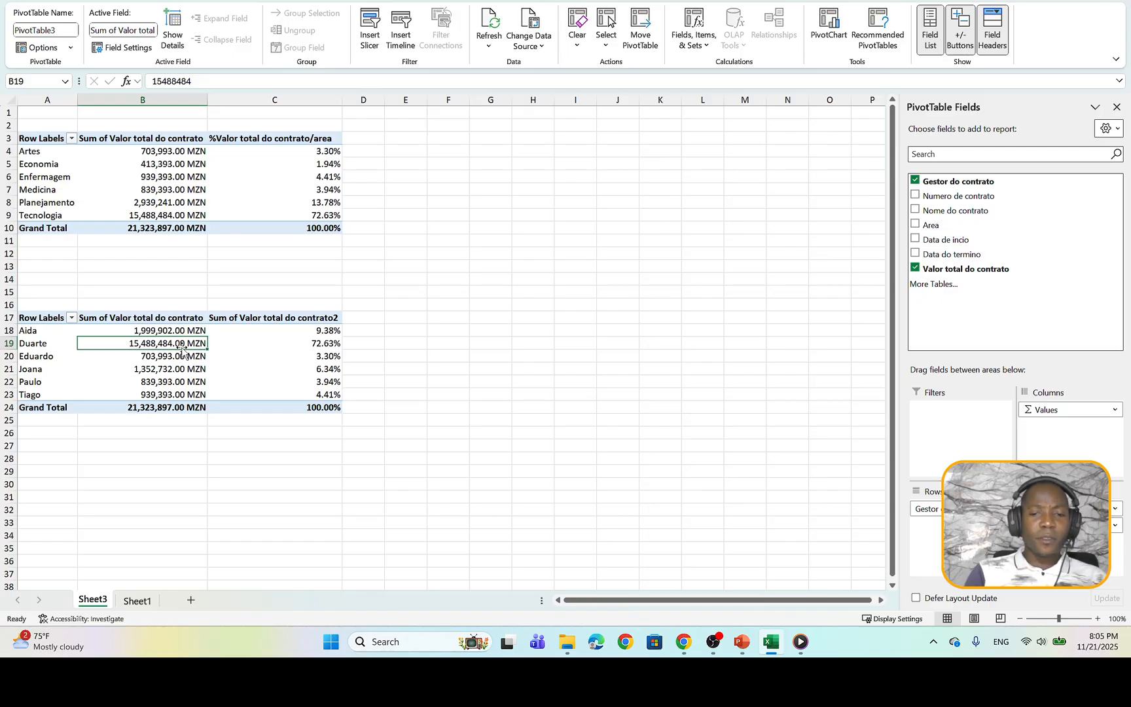
pyautogui.click(739, 642)
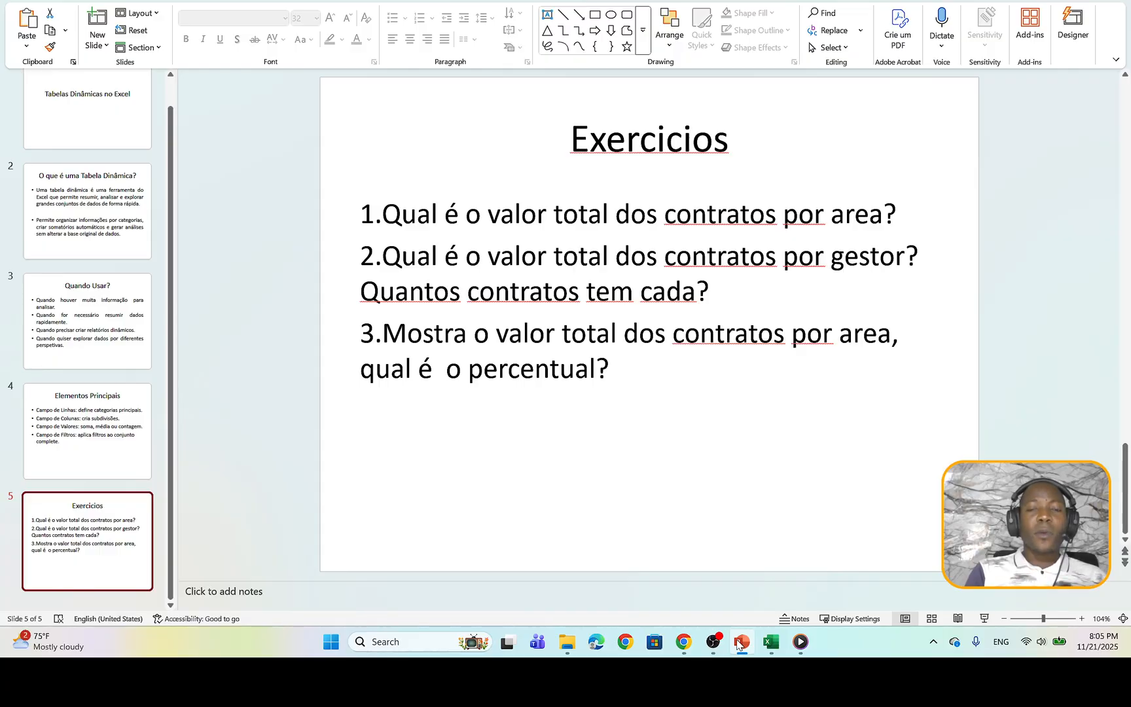
pyautogui.click(740, 642)
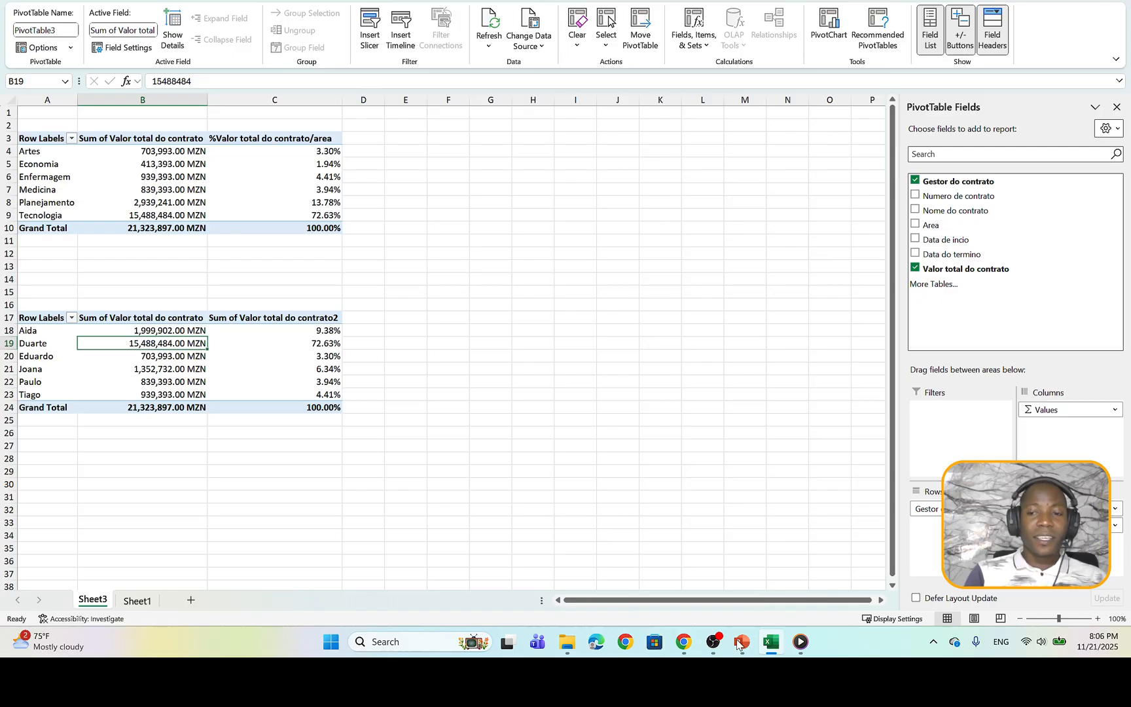
pyautogui.click(944, 186)
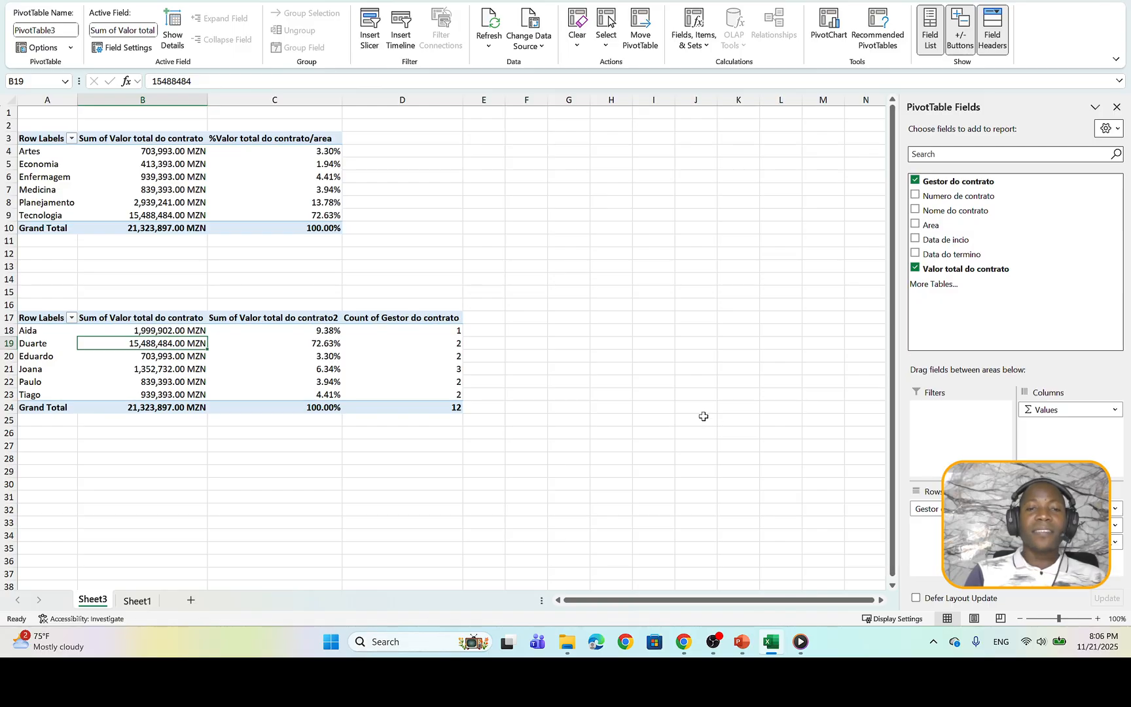
pyautogui.click(460, 331)
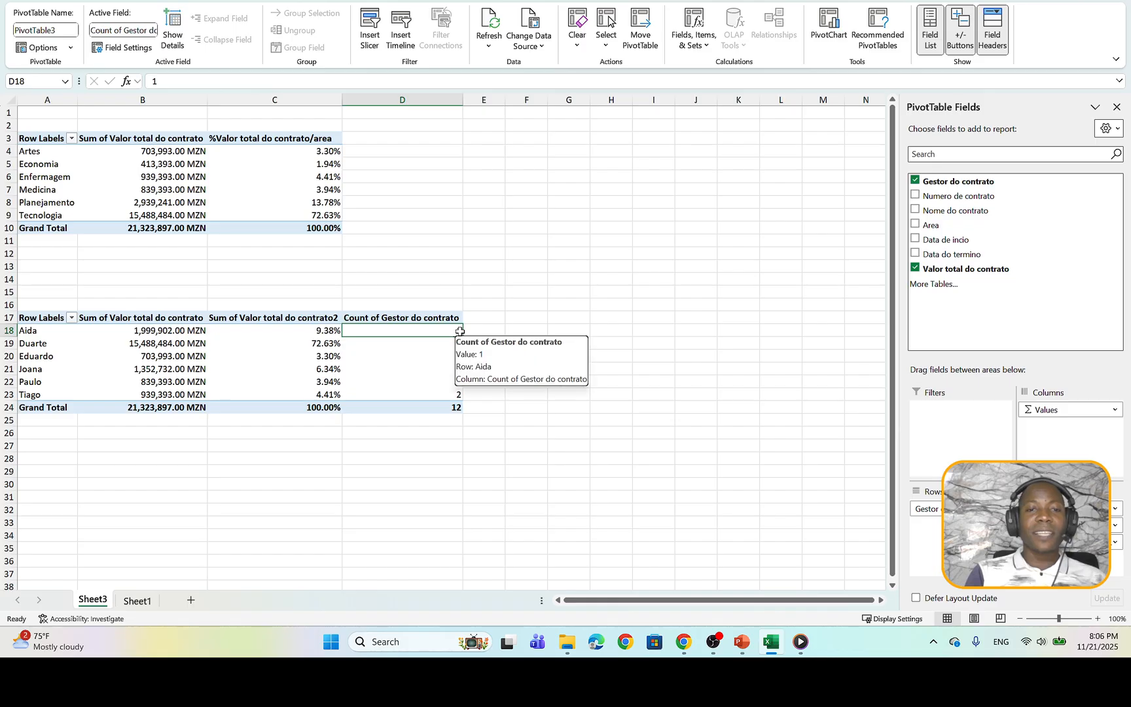
pyautogui.click(455, 344)
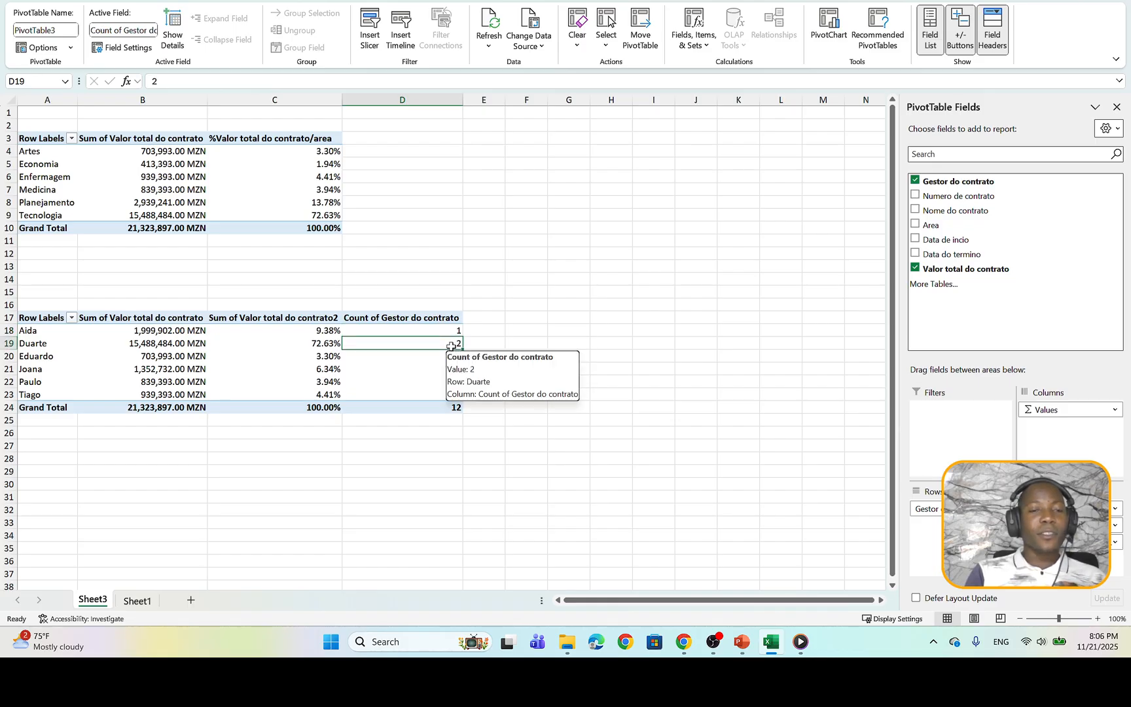
pyautogui.click(450, 365)
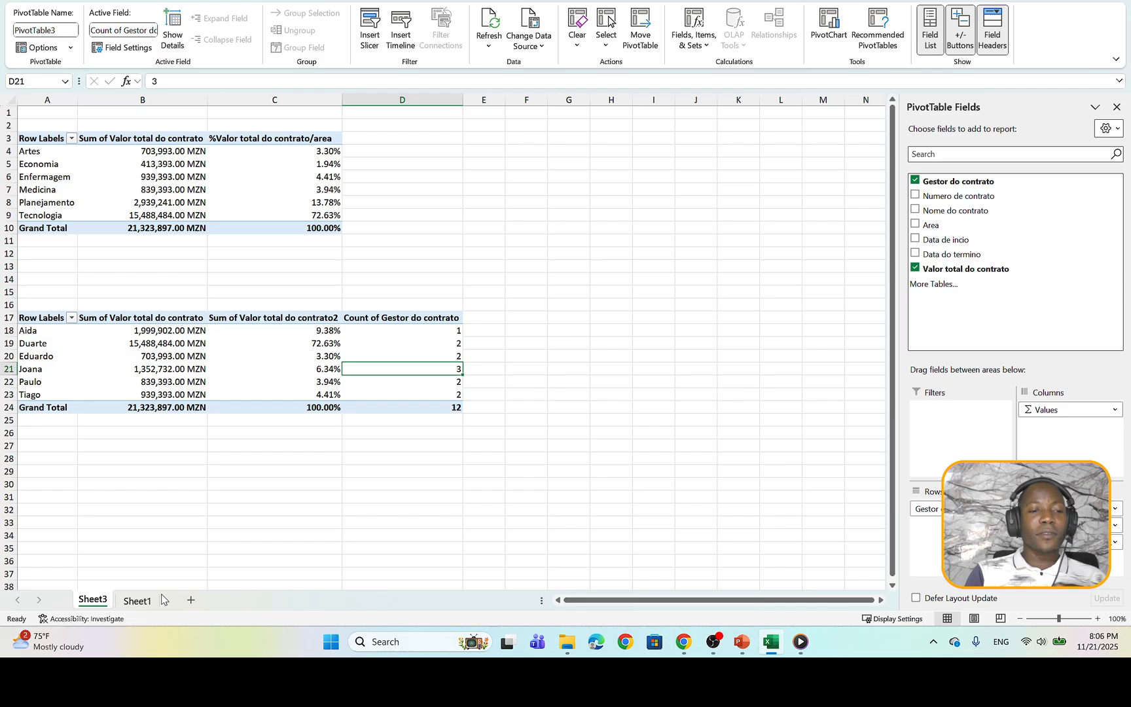
# - Filter the contract table on Sheet1 by Gestor do contrato to the manager with three contracts, and select that manager's name cells
pyautogui.click(138, 602)
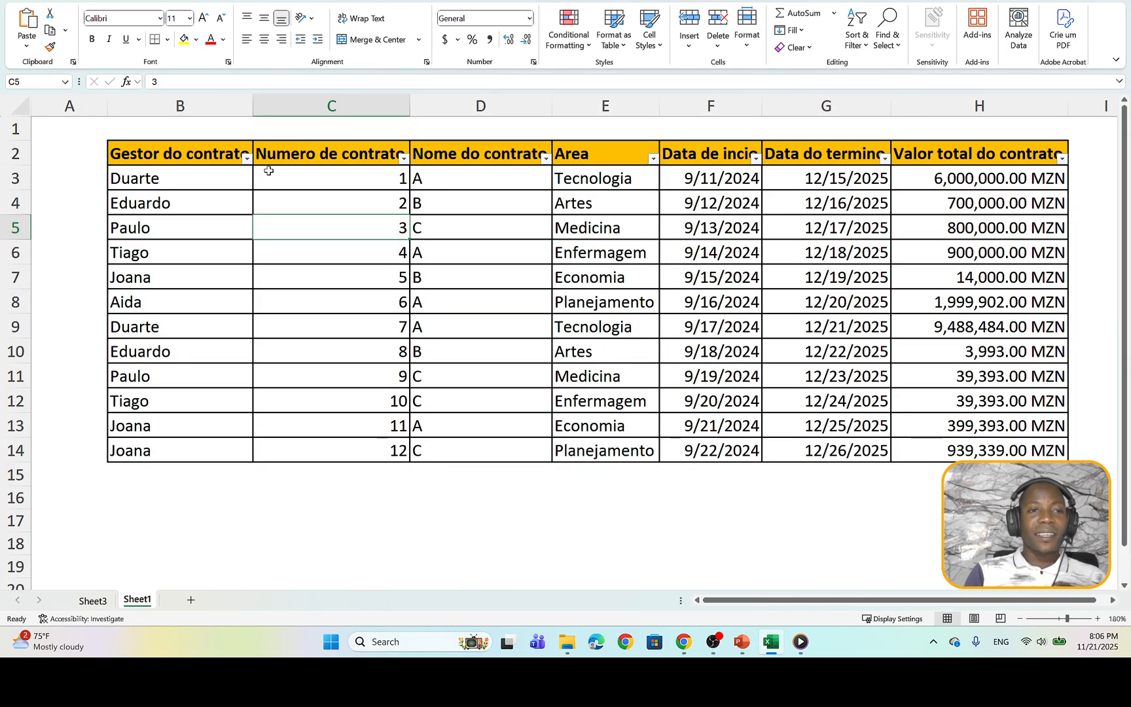
pyautogui.click(247, 159)
pyautogui.click(124, 332)
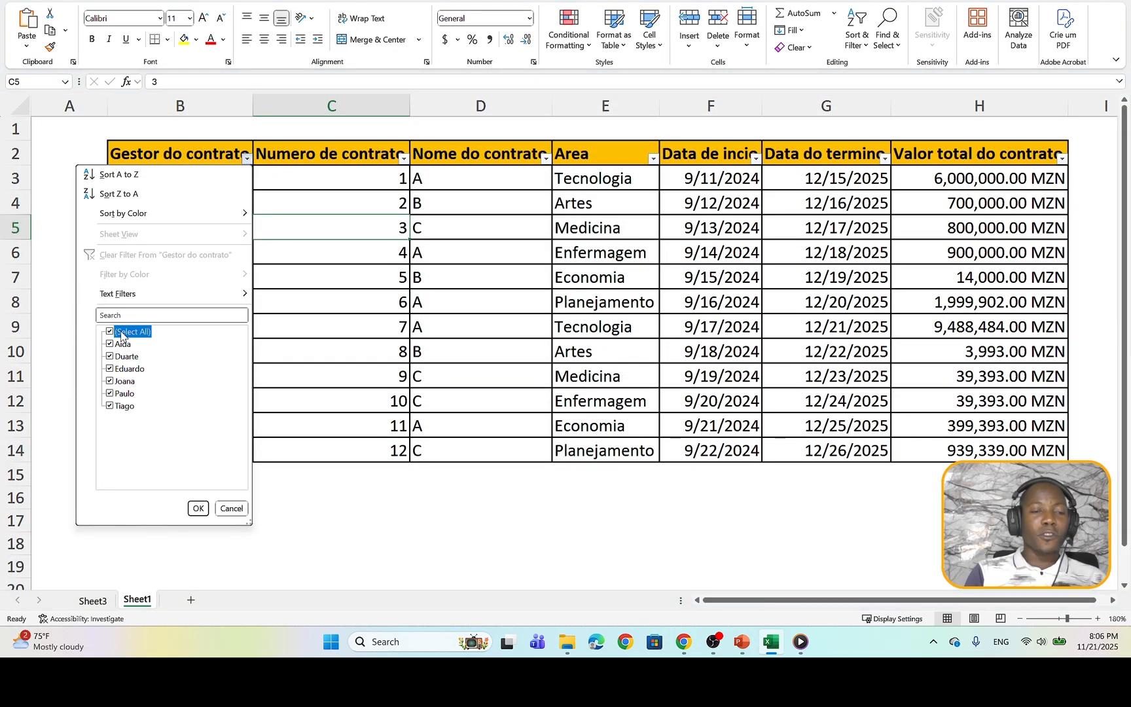
pyautogui.click(124, 381)
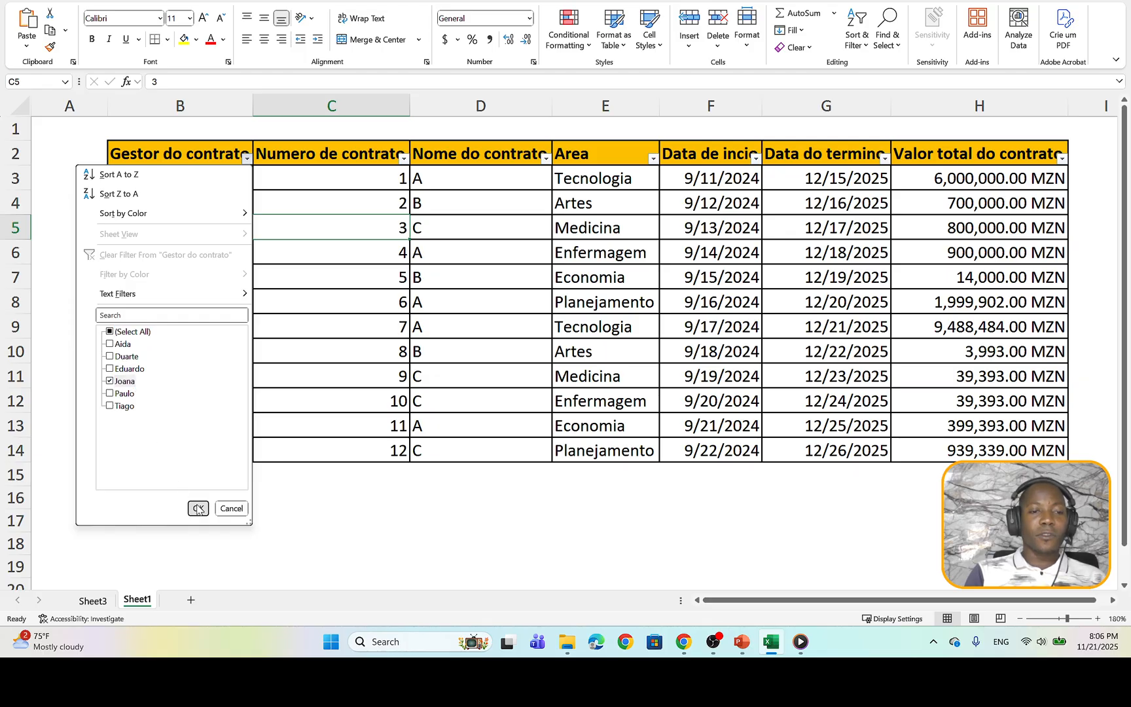
pyautogui.click(198, 509)
pyautogui.moveTo(202, 180); pyautogui.dragTo(207, 227)
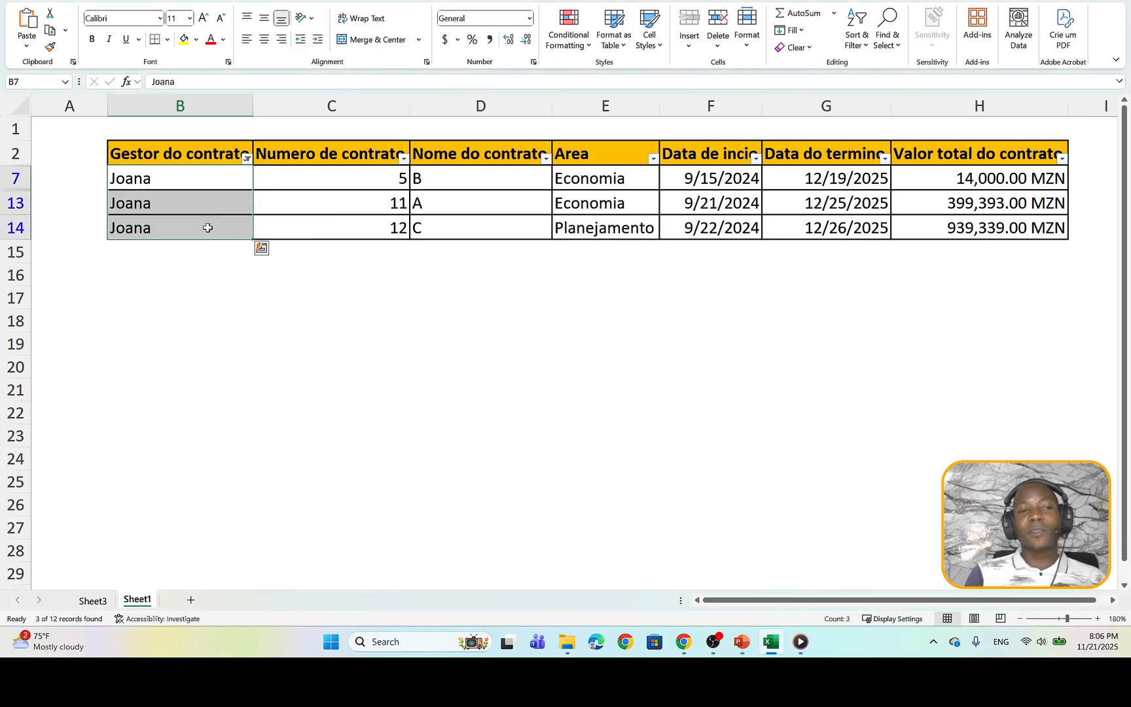
# - Return to Sheet3 and examine the percentages and contract count of individual managers in the manager PivotTable
pyautogui.click(94, 600)
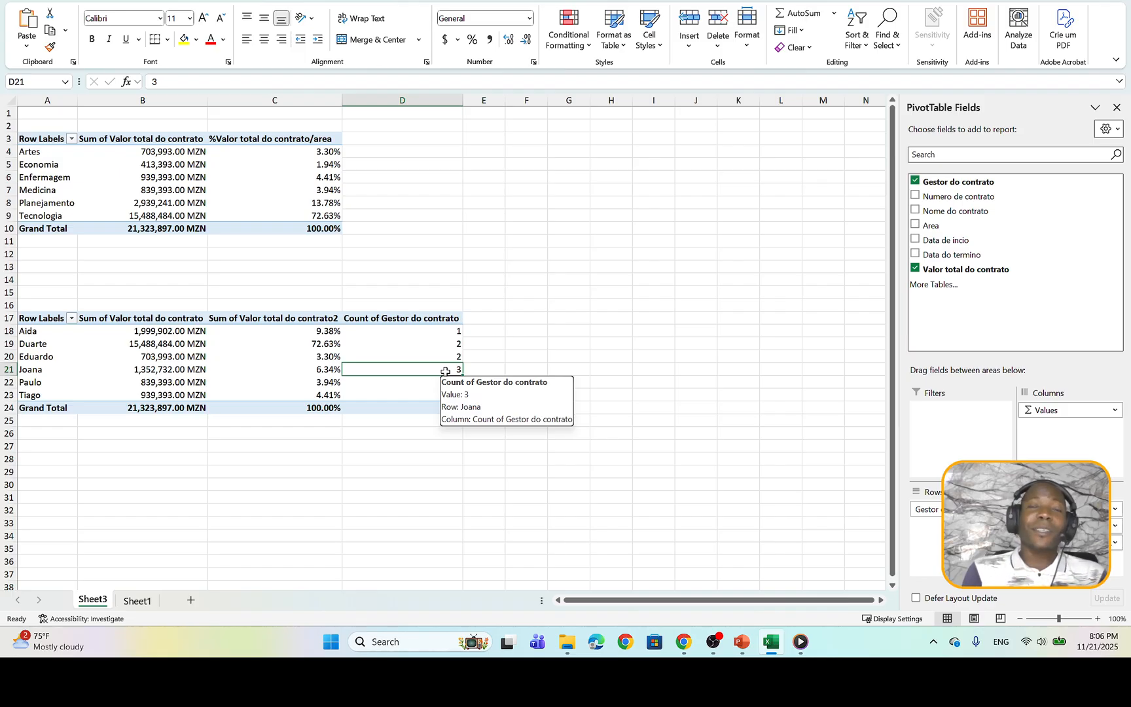
pyautogui.click(555, 346)
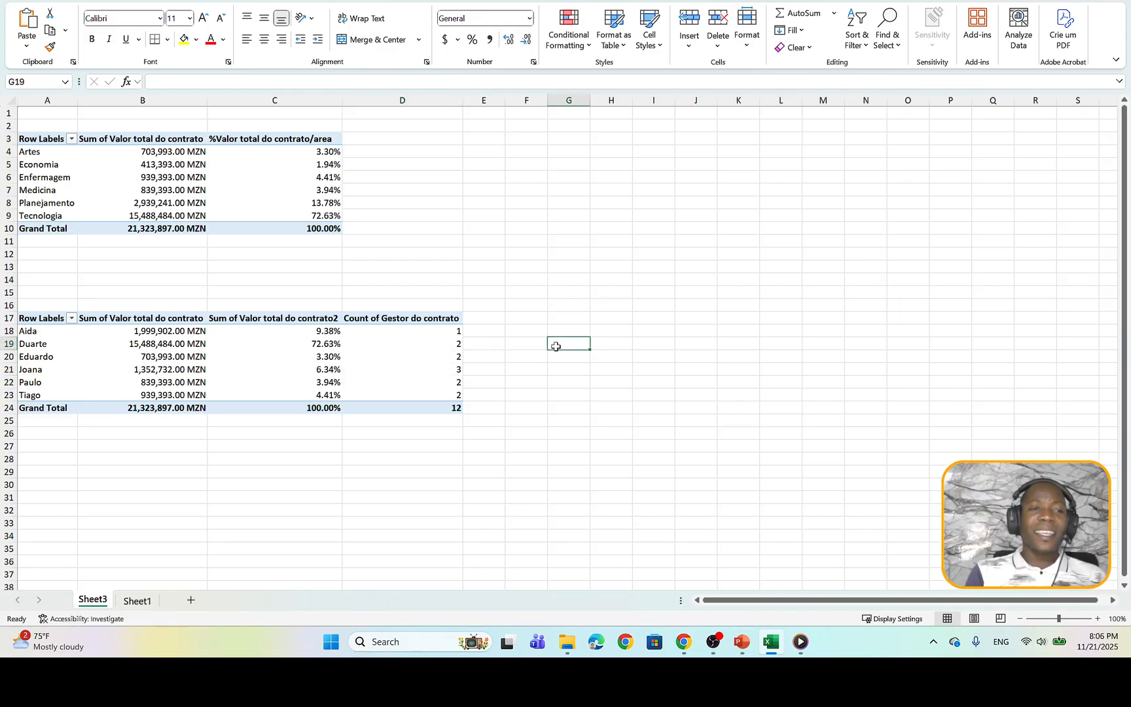
pyautogui.click(320, 345)
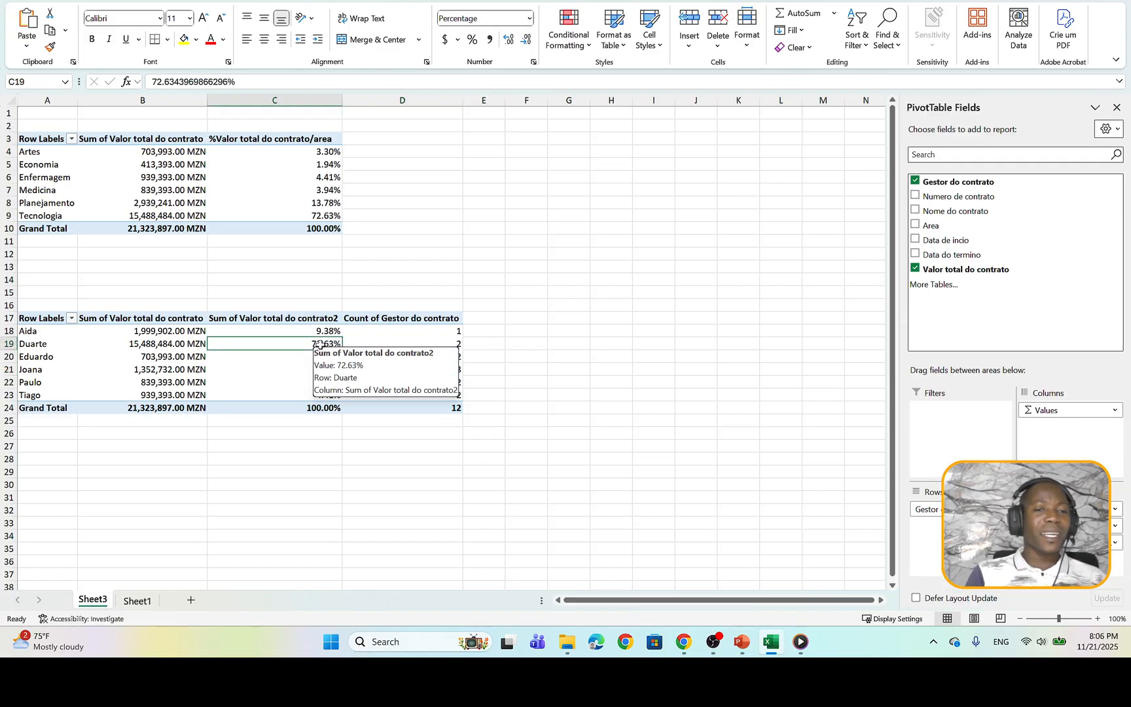
pyautogui.click(299, 373)
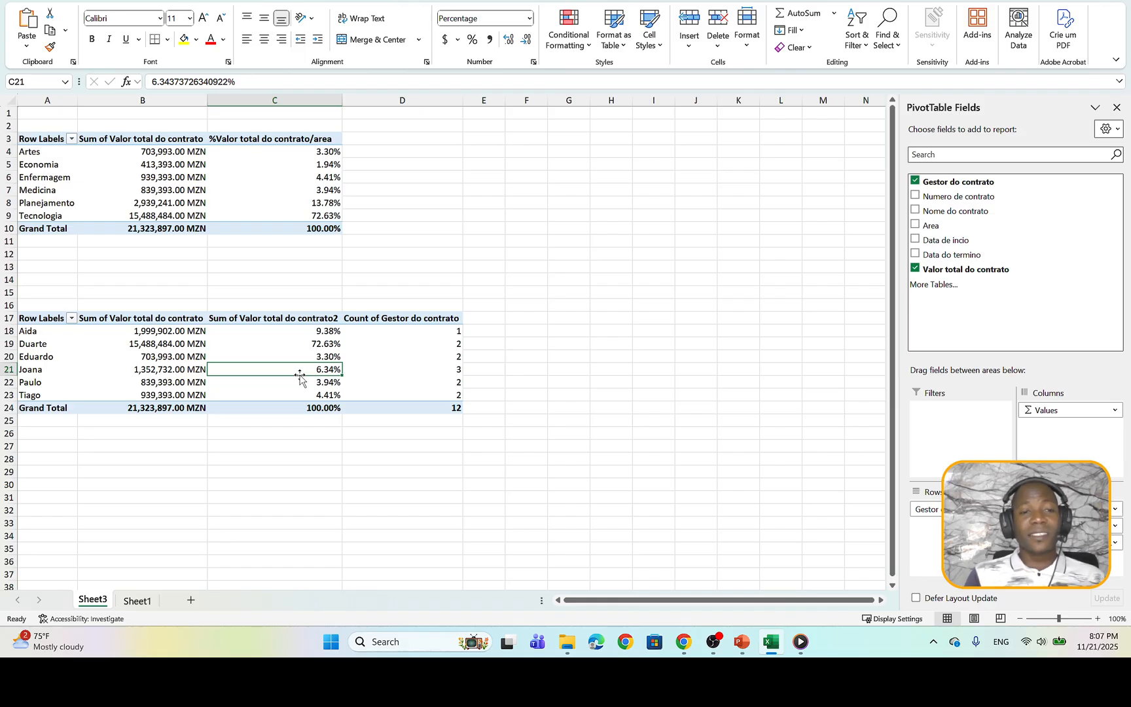
pyautogui.click(324, 395)
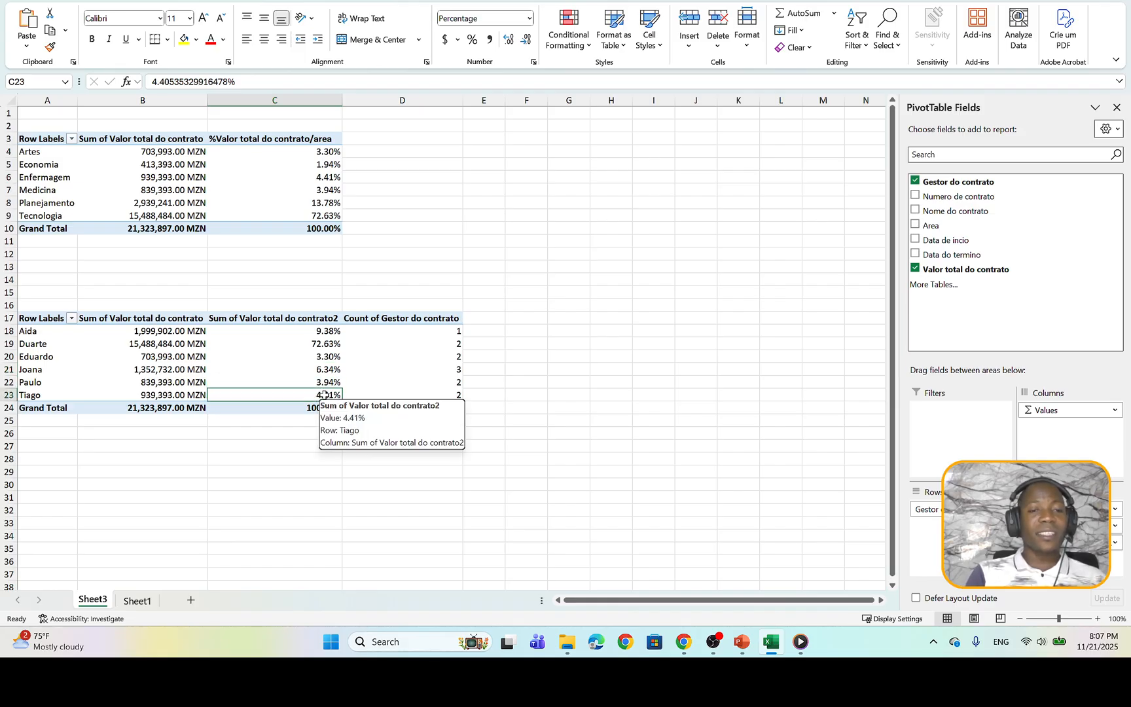
pyautogui.click(414, 368)
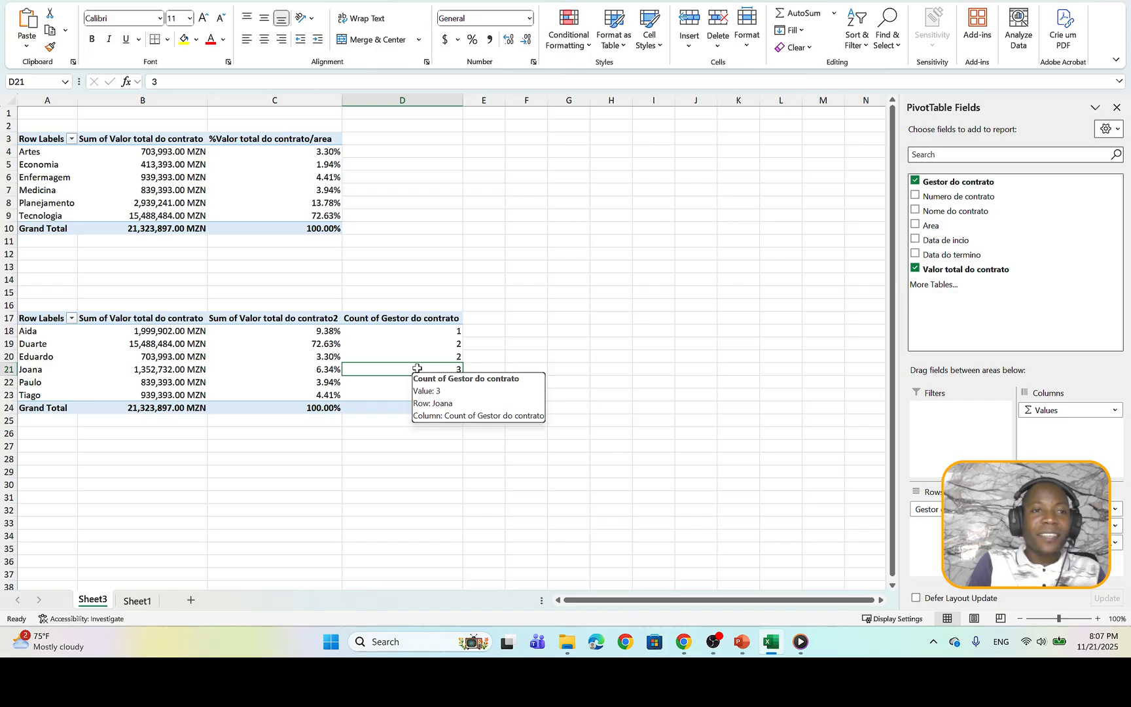
# - Check the third exercise in PowerPoint, and replace Gestor do contrato with Area as the rows of the lower PivotTable in Excel
pyautogui.click(741, 642)
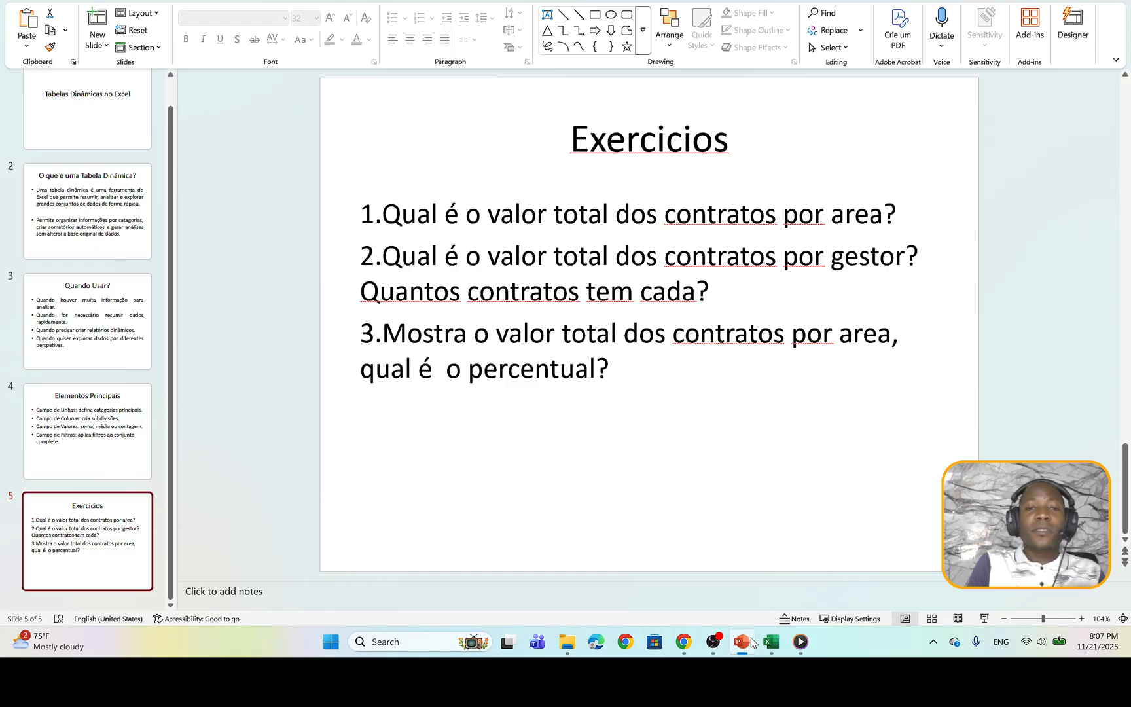
pyautogui.click(771, 642)
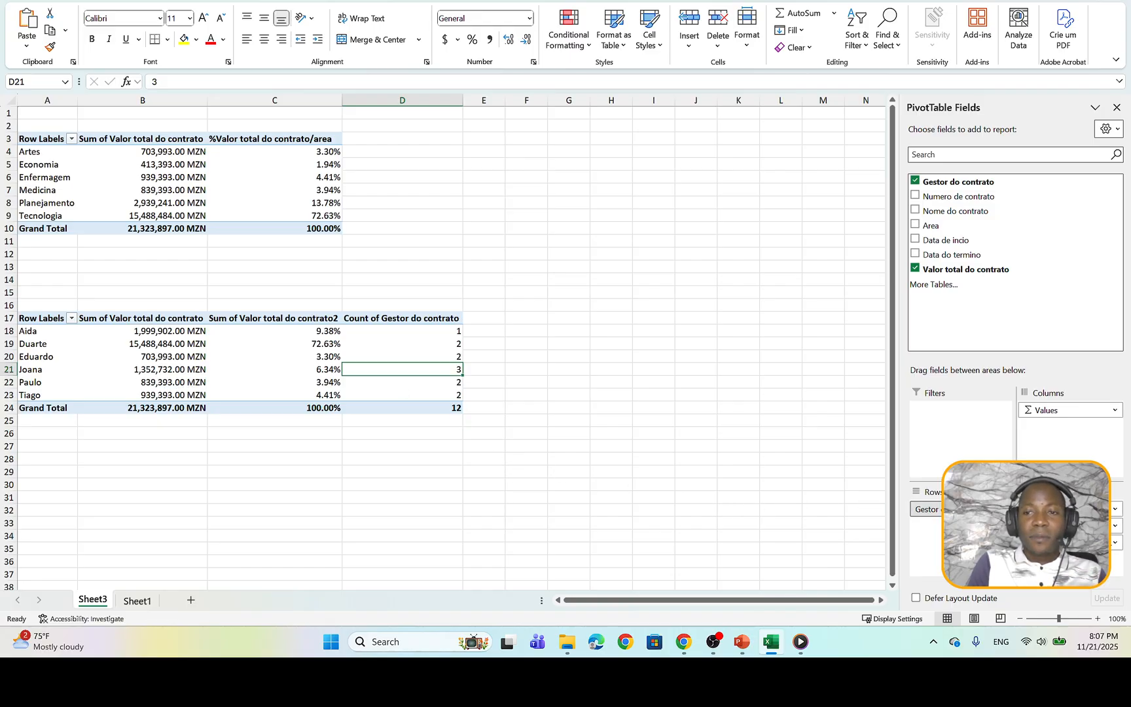
pyautogui.moveTo(926, 510)
pyautogui.mouseDown()
pyautogui.moveTo(957, 359)
pyautogui.moveTo(957, 305)
pyautogui.moveTo(934, 227)
pyautogui.moveTo(959, 432)
pyautogui.moveTo(929, 509)
pyautogui.mouseUp()
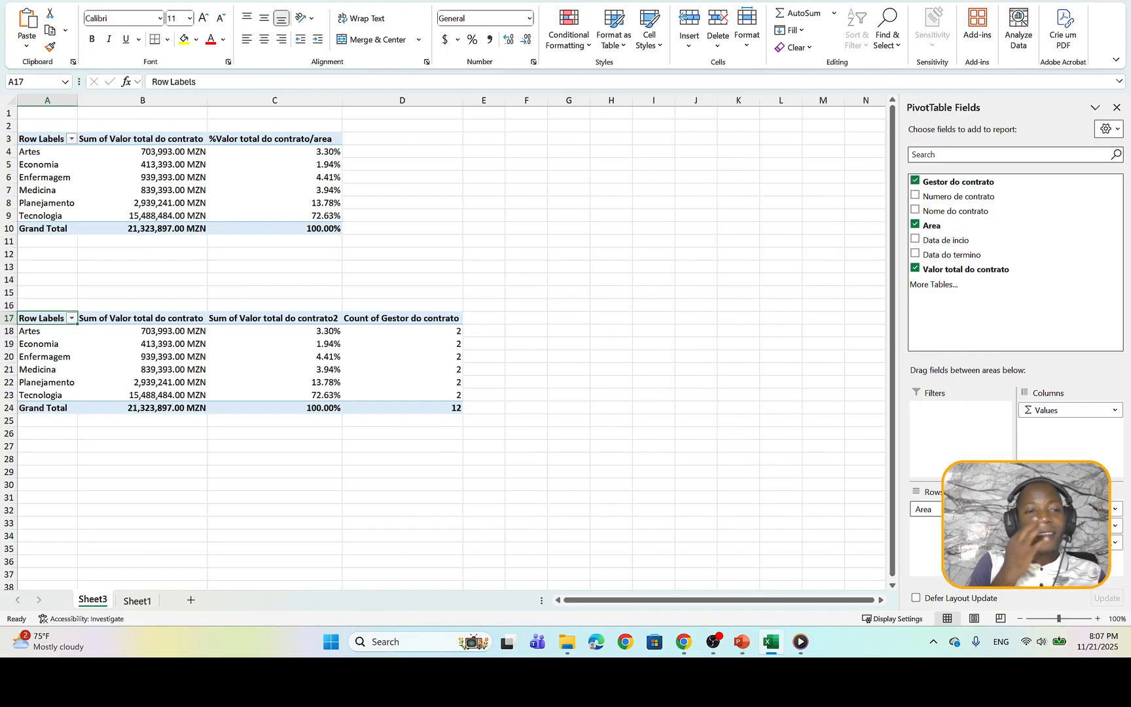
pyautogui.moveTo(38, 332); pyautogui.dragTo(47, 381)
# - Rename the lower PivotTable's row label header in A17 as "Area"
pyautogui.click(41, 318)
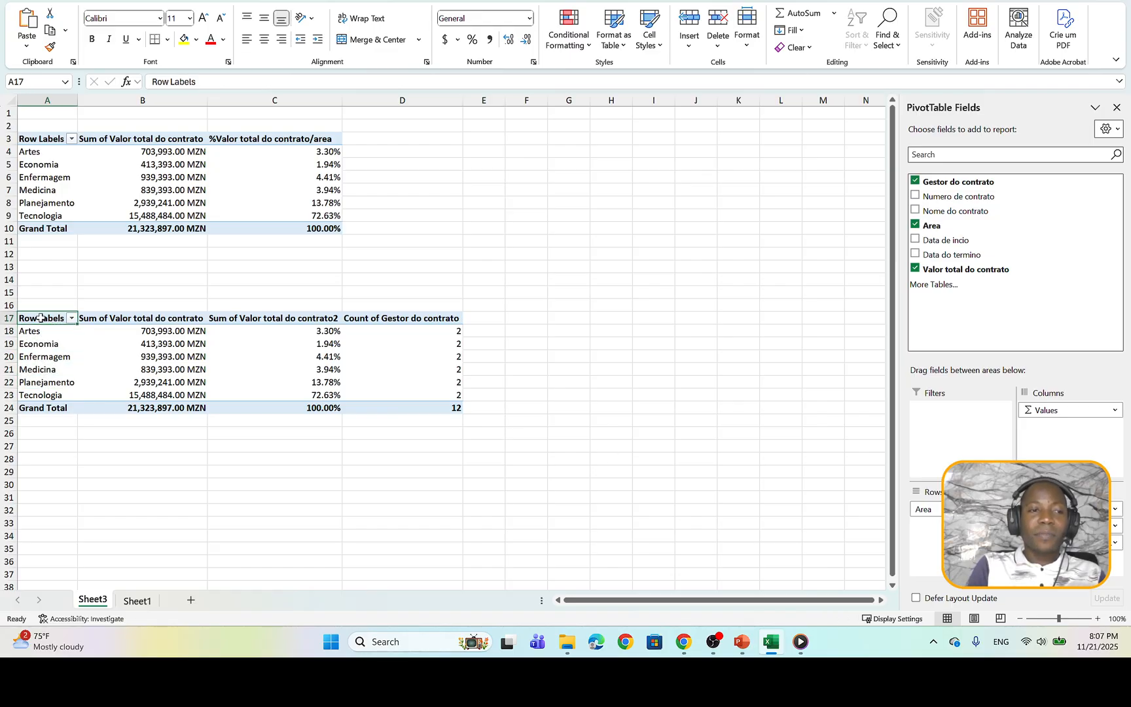
pyautogui.moveTo(206, 81); pyautogui.dragTo(131, 85)
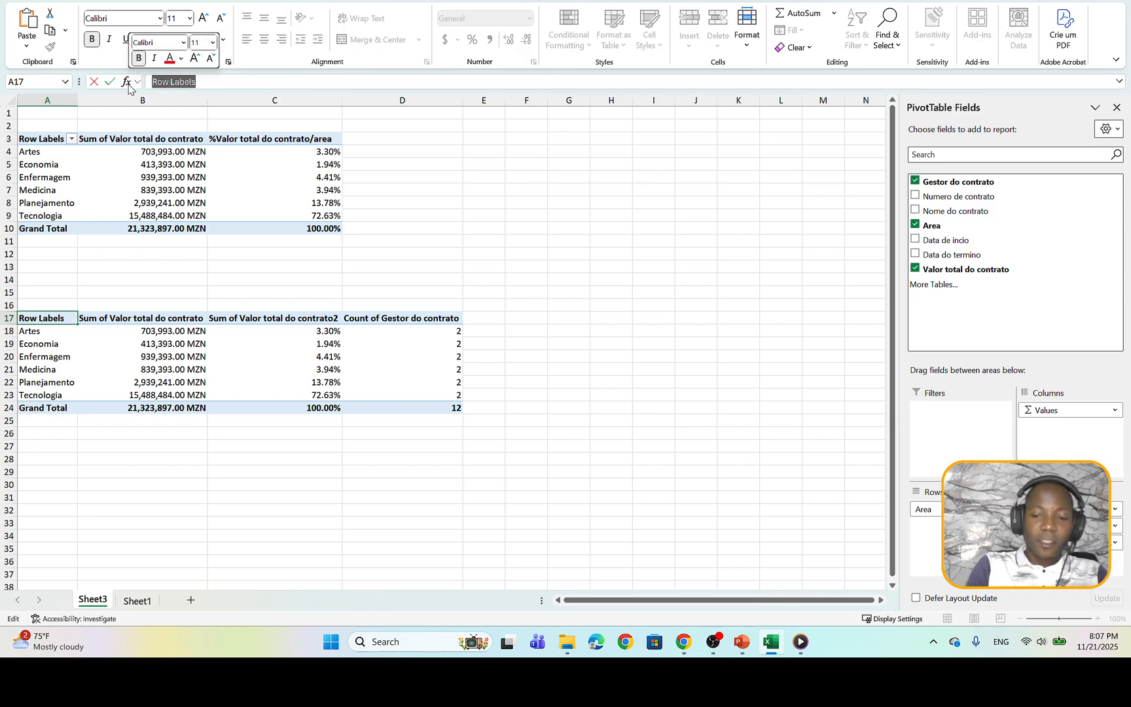
pyautogui.press('BackSpace')
pyautogui.write('Area')
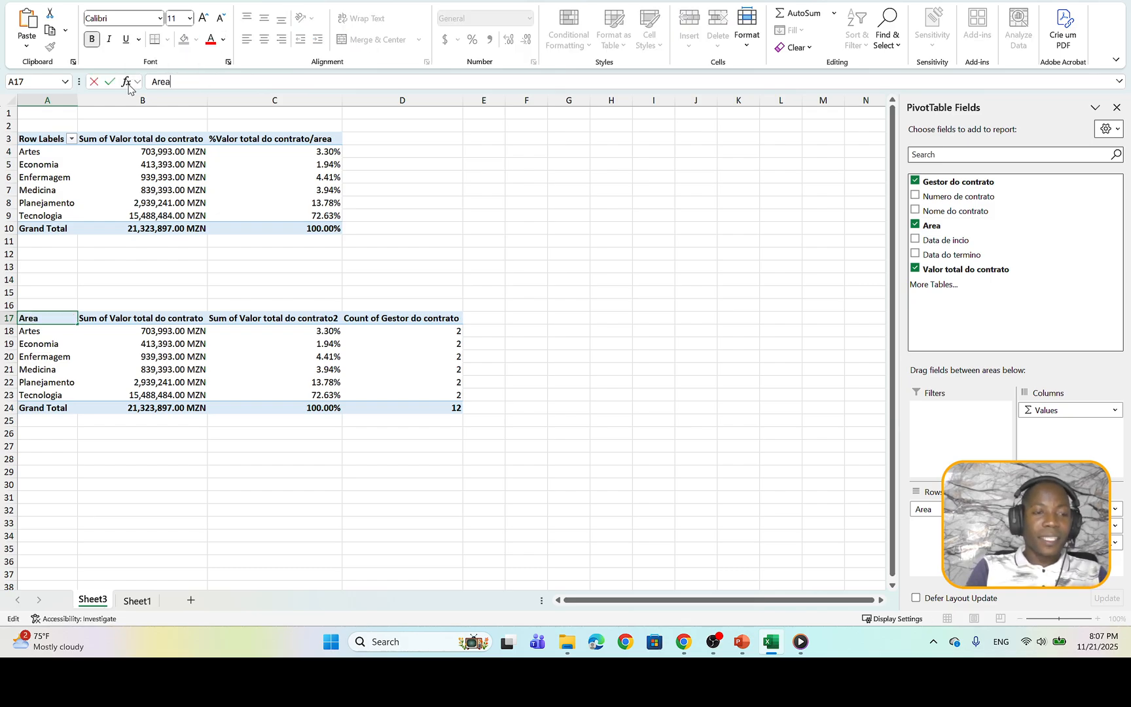
pyautogui.click(167, 354)
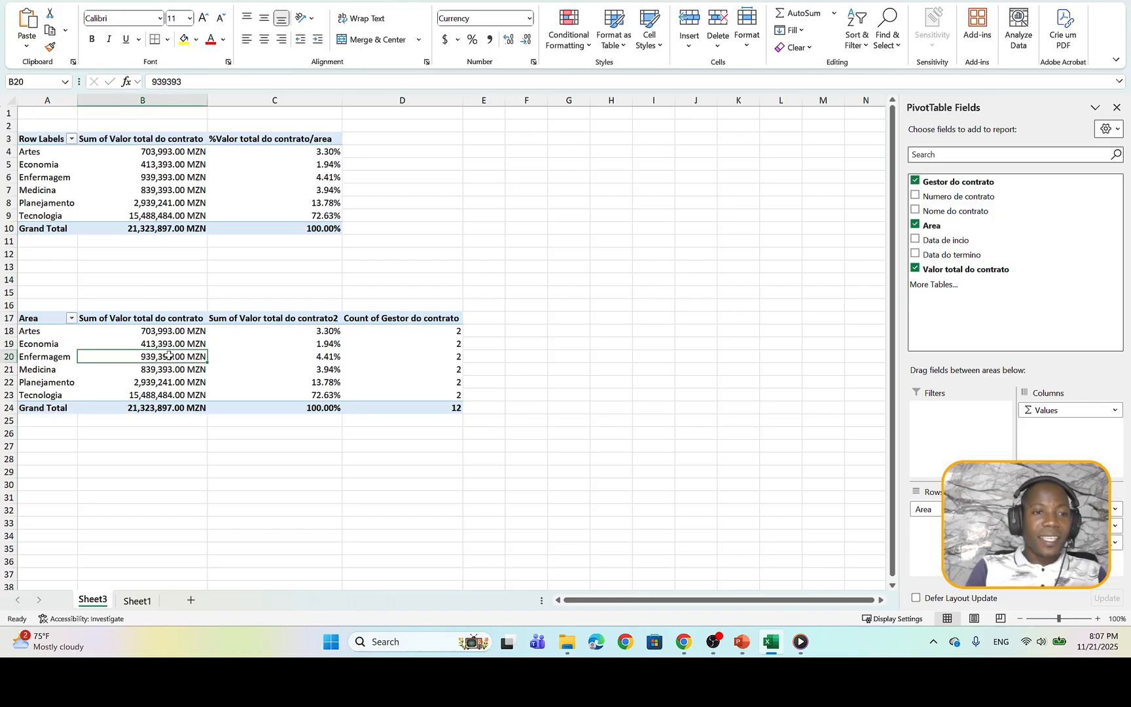
# - Rename the sum column header in B17 as "Valor total do contrato/Aare 2", after trying "Valor total do contrato"
pyautogui.click(145, 322)
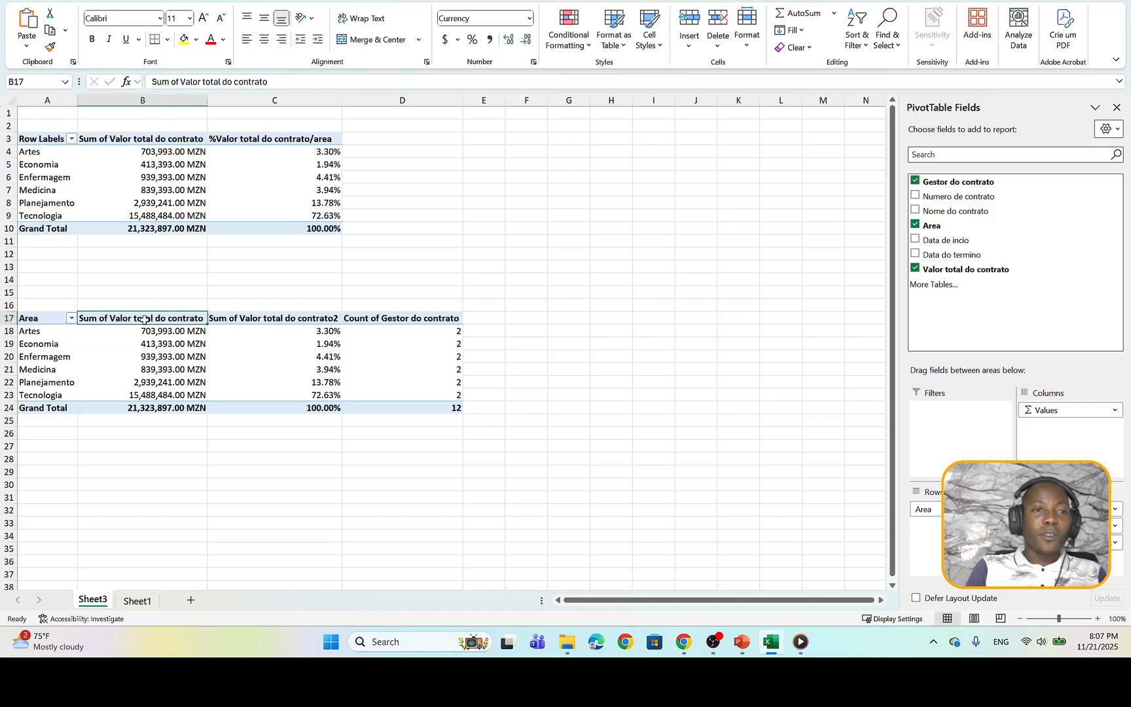
pyautogui.click(175, 81)
pyautogui.moveTo(176, 81); pyautogui.dragTo(152, 82)
pyautogui.press('BackSpace')
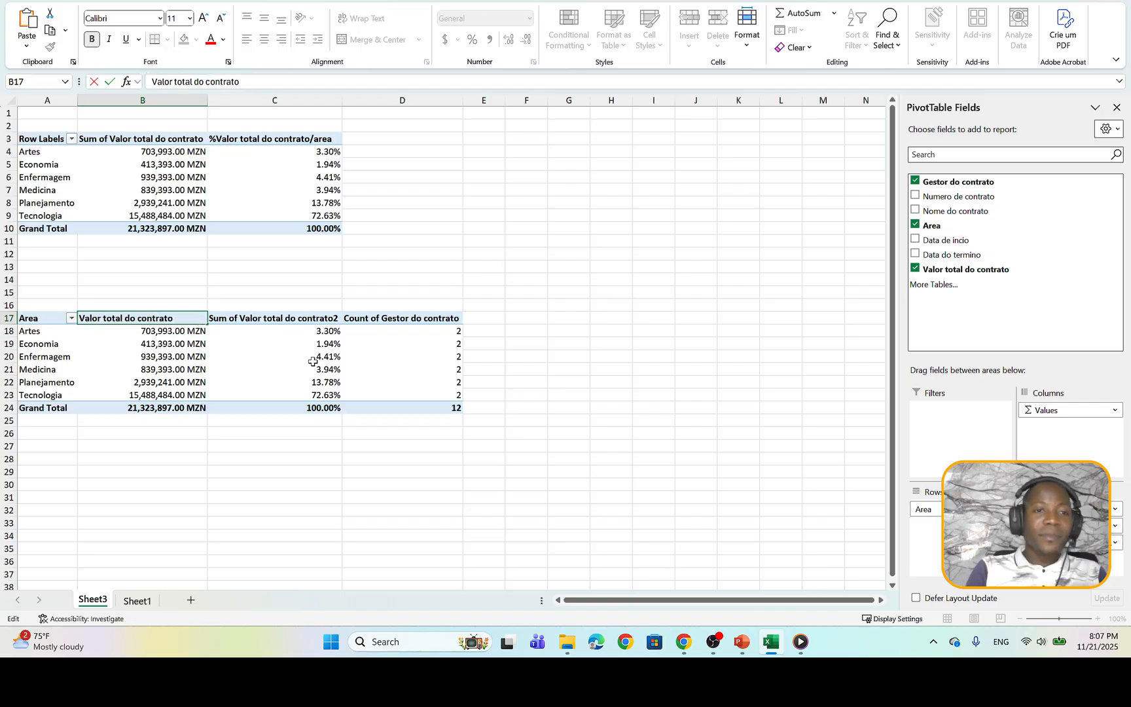
pyautogui.press('Return')
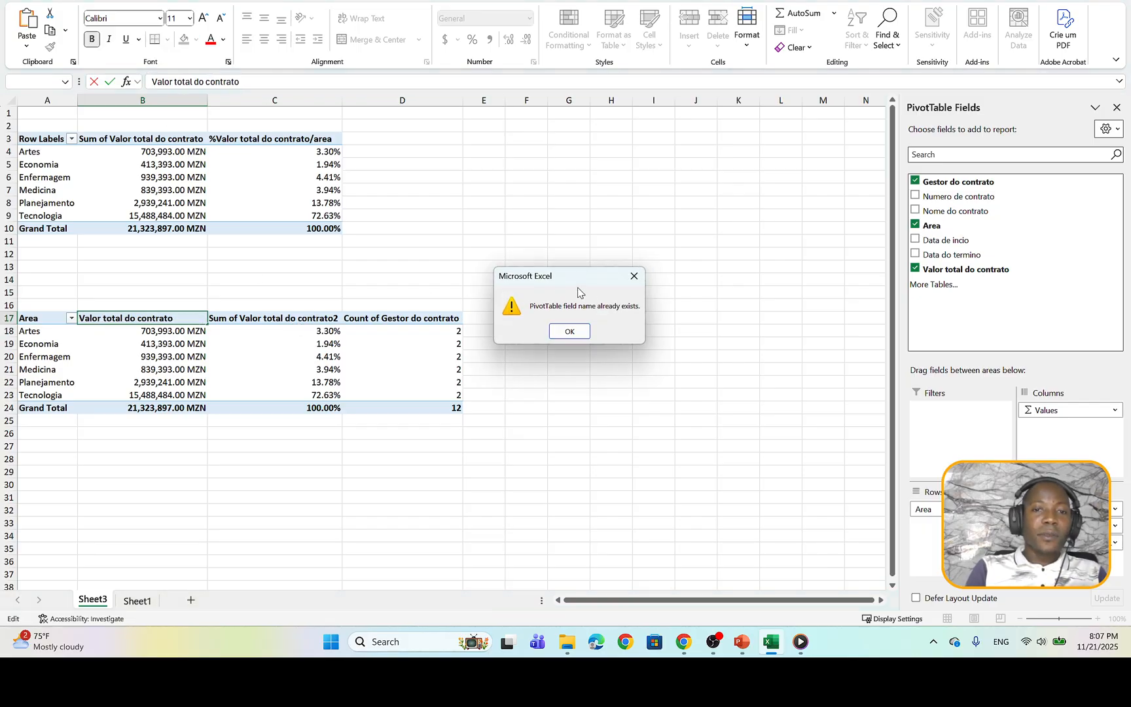
pyautogui.click(634, 276)
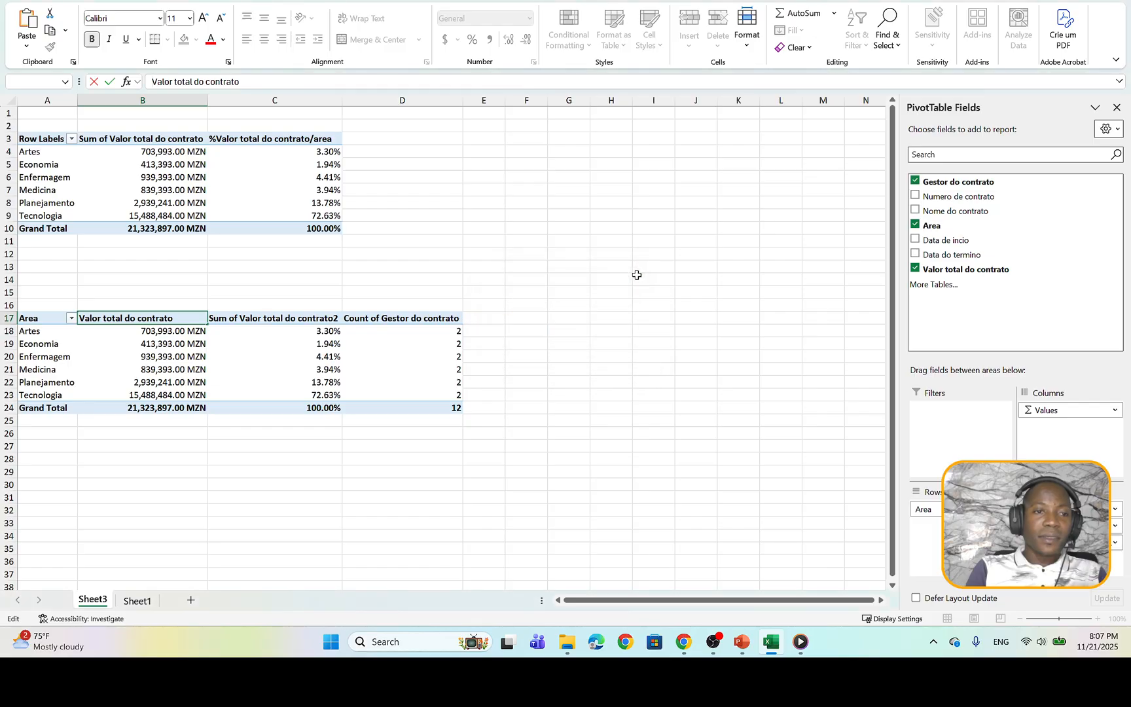
pyautogui.click(494, 330)
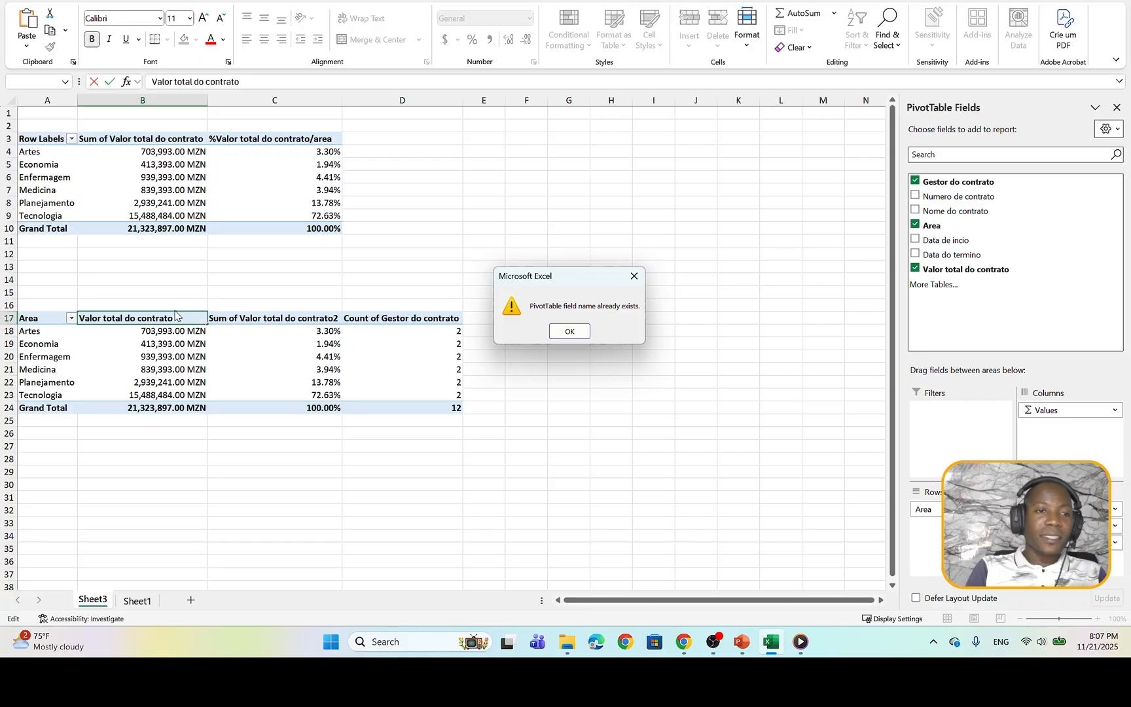
pyautogui.click(634, 275)
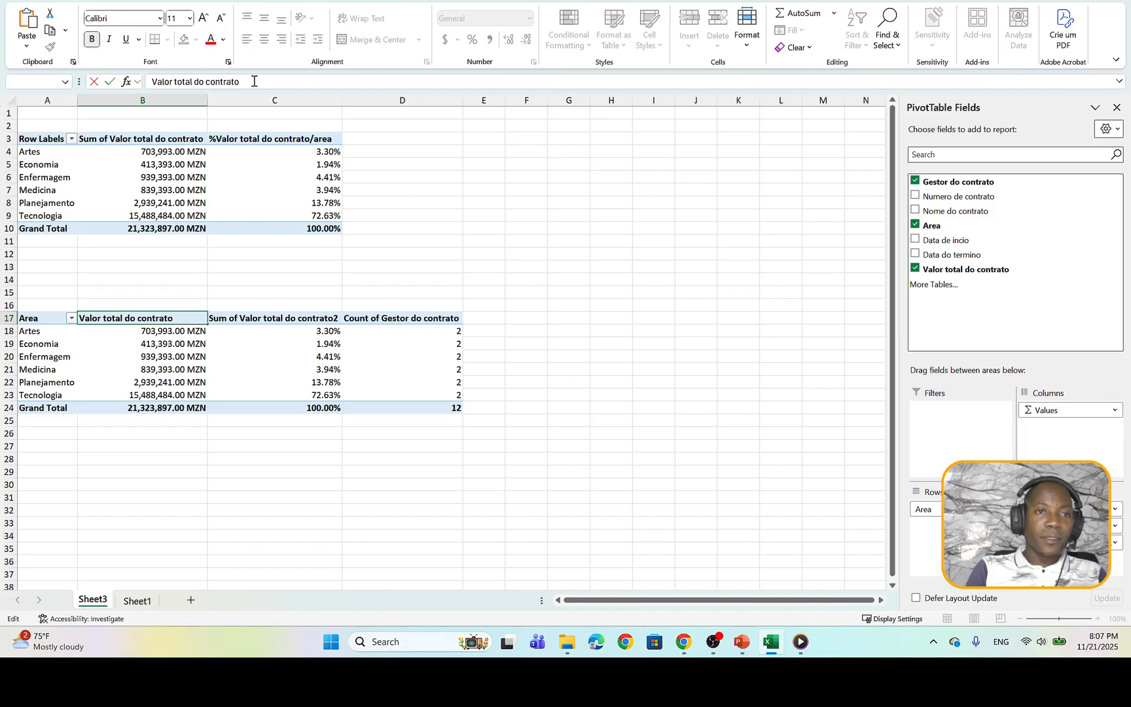
pyautogui.write('ARE')
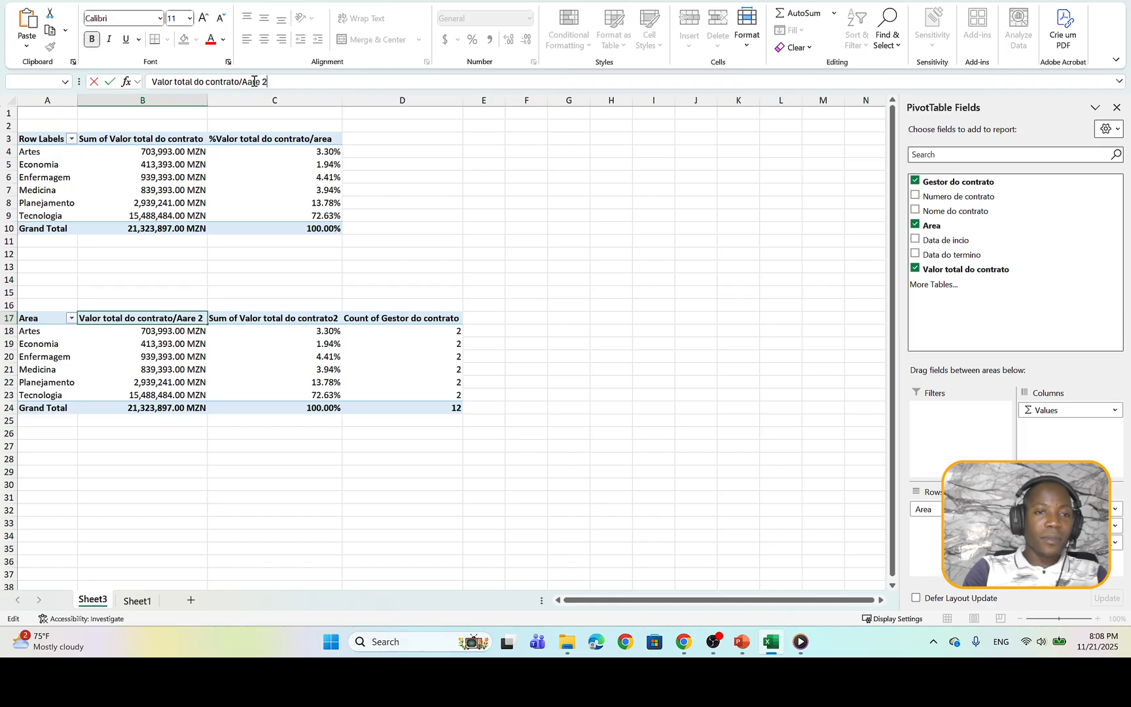
pyautogui.click(277, 330)
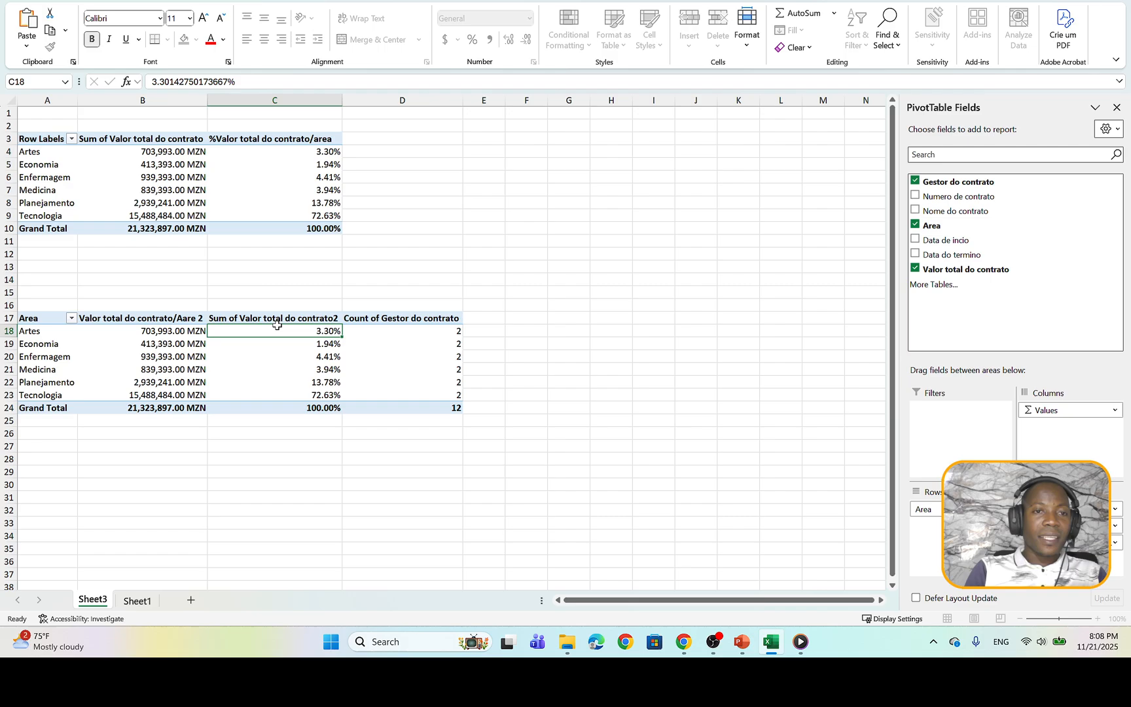
# - Rename the percentage column header in C17 as "%Valor total do contrato2"
pyautogui.click(299, 314)
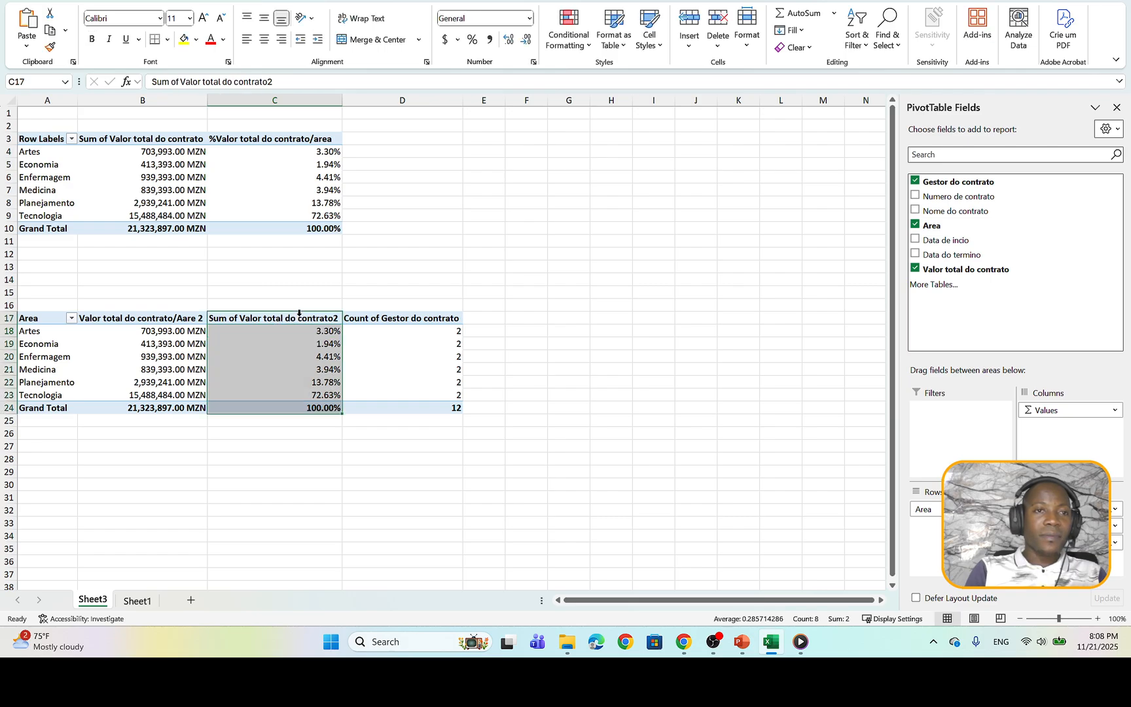
pyautogui.click(299, 317)
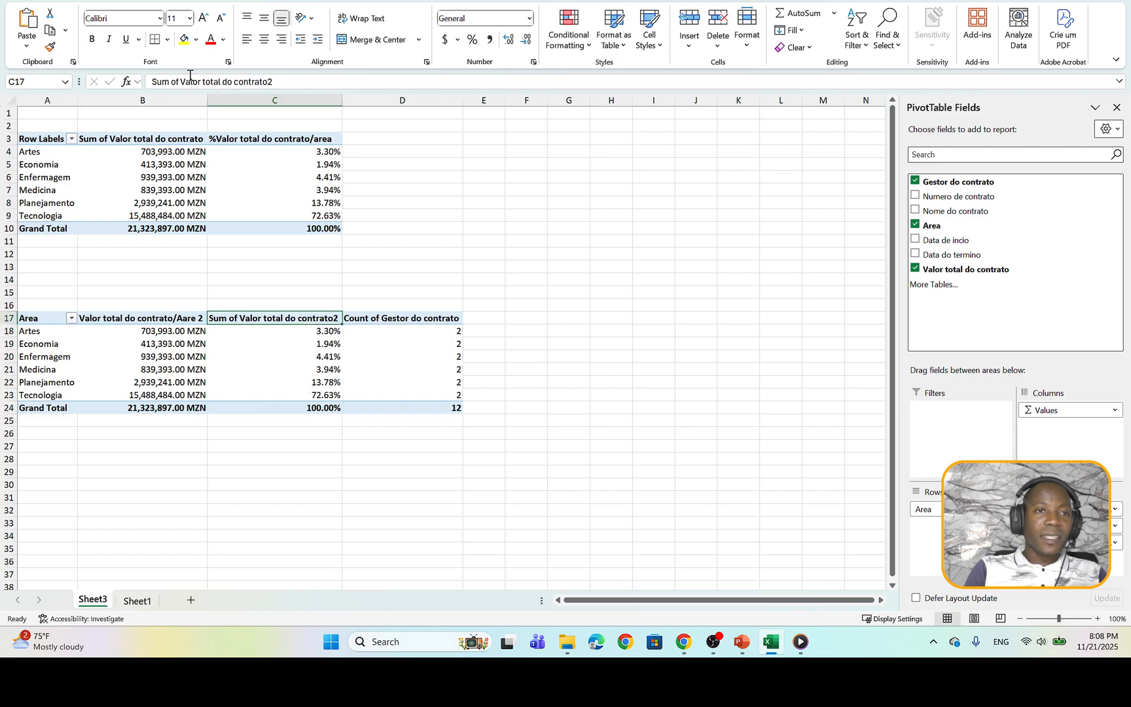
pyautogui.click(183, 78)
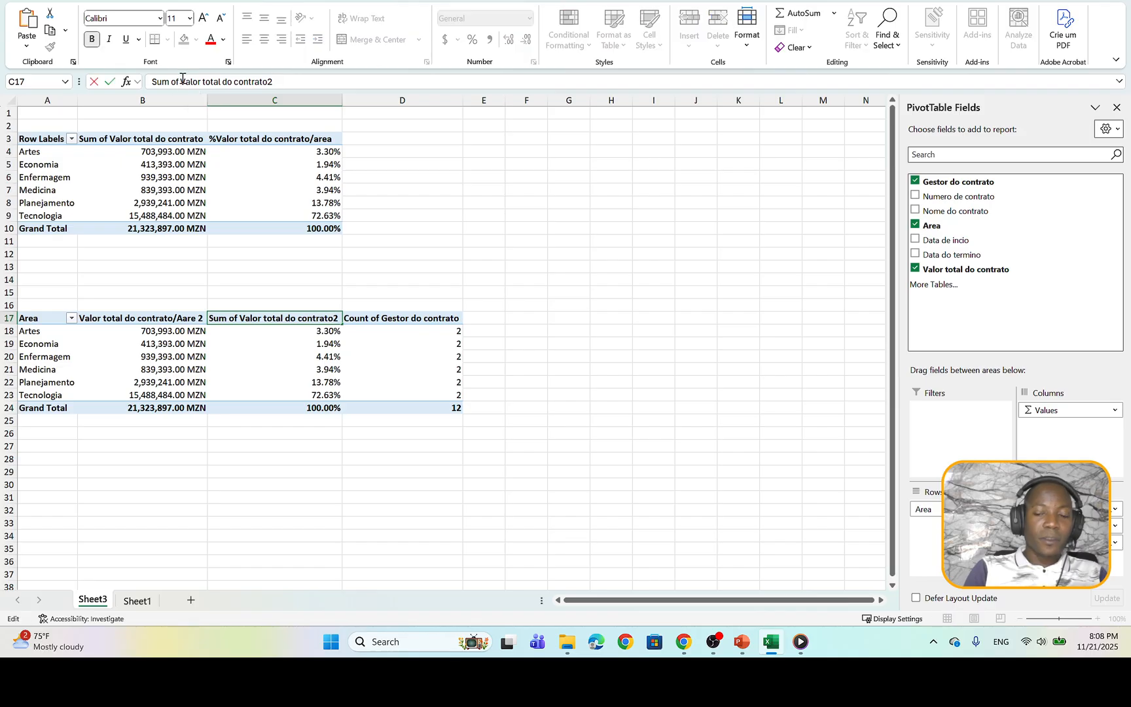
pyautogui.press('BackSpace')
pyautogui.press('BackSpace')
pyautogui.press('BackSpace')
pyautogui.press('BackSpace')
pyautogui.press('BackSpace')
pyautogui.press('BackSpace')
pyautogui.press('BackSpace')
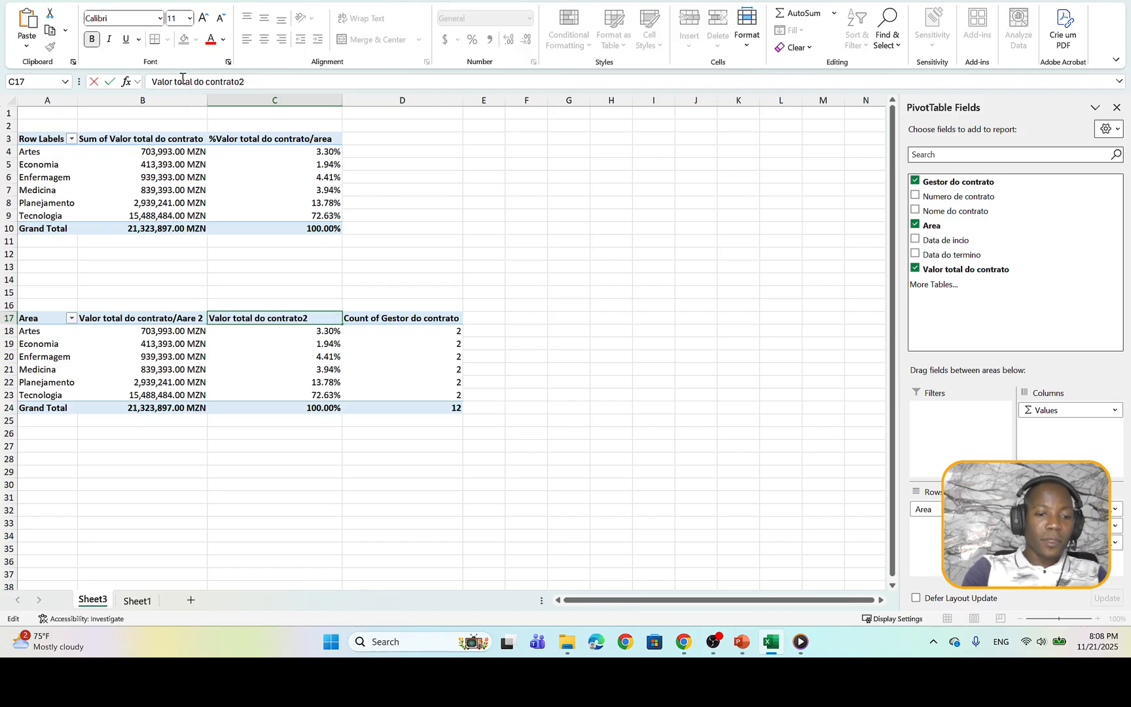
pyautogui.write('%')
pyautogui.click(439, 366)
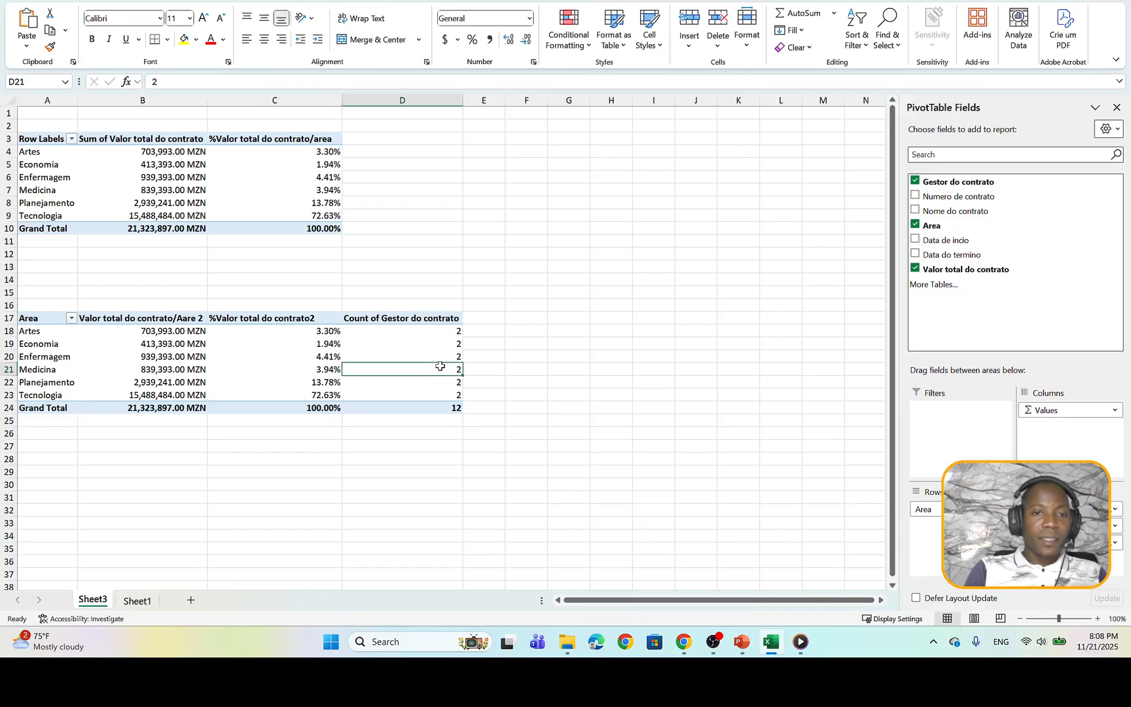
# - Rename the count column header in D17 of the lower PivotTable as "Total dos contratos por area"
pyautogui.click(396, 319)
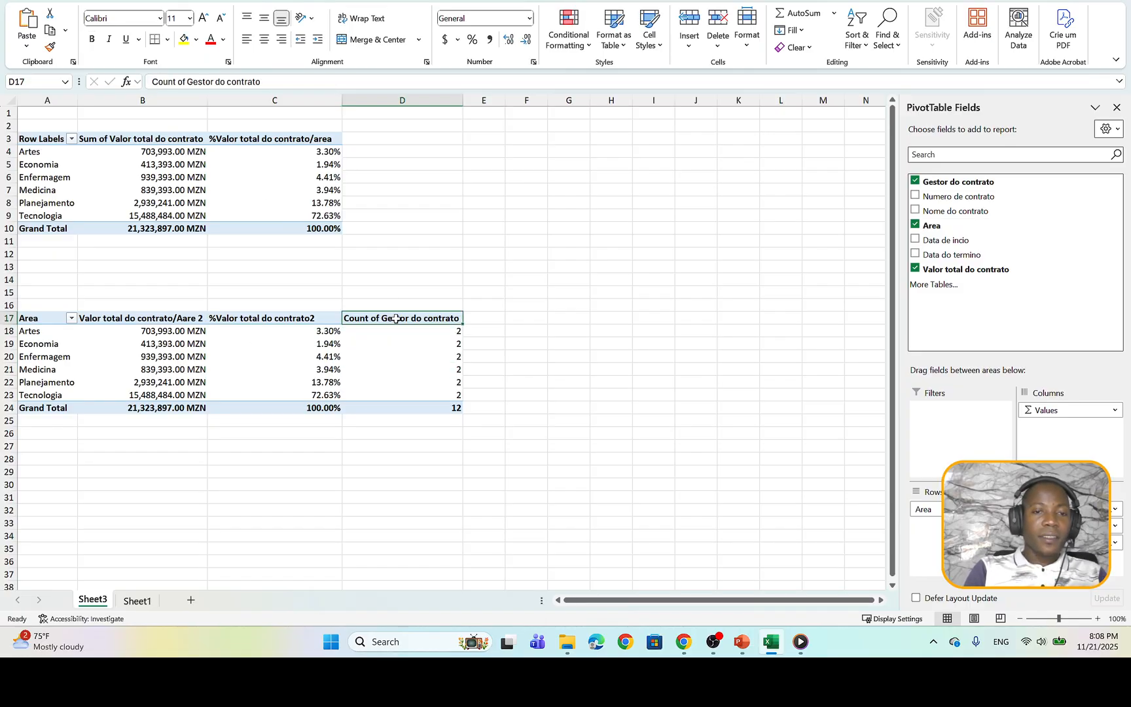
pyautogui.click(187, 81)
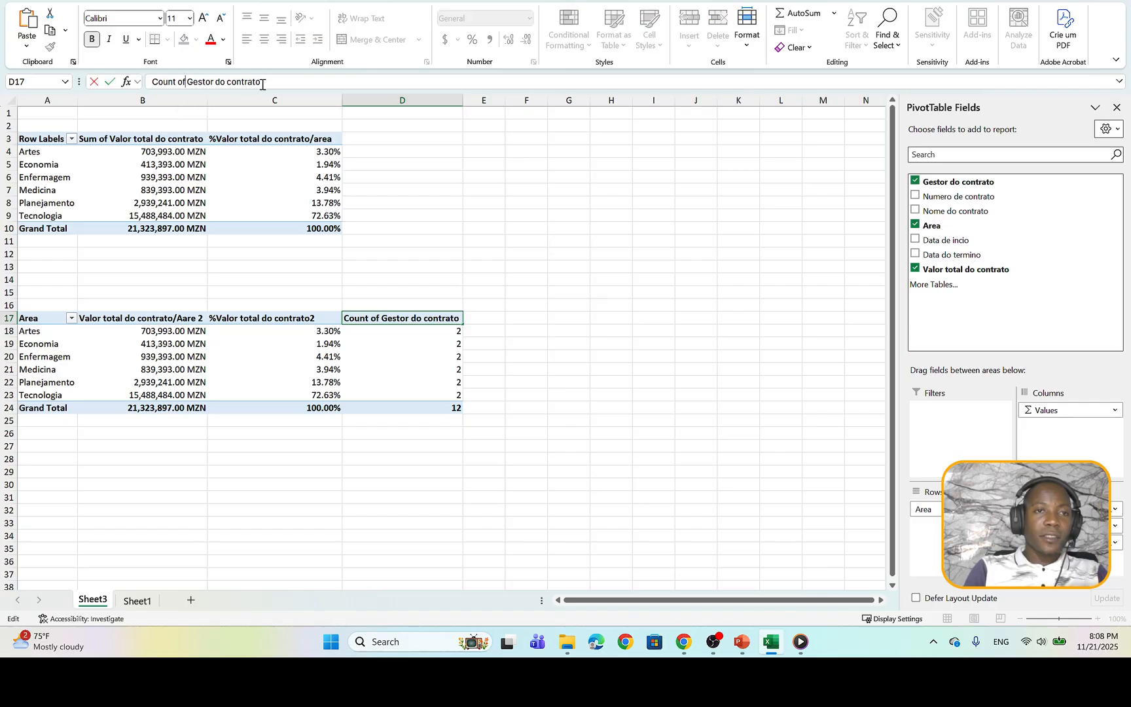
pyautogui.moveTo(262, 82); pyautogui.dragTo(133, 79)
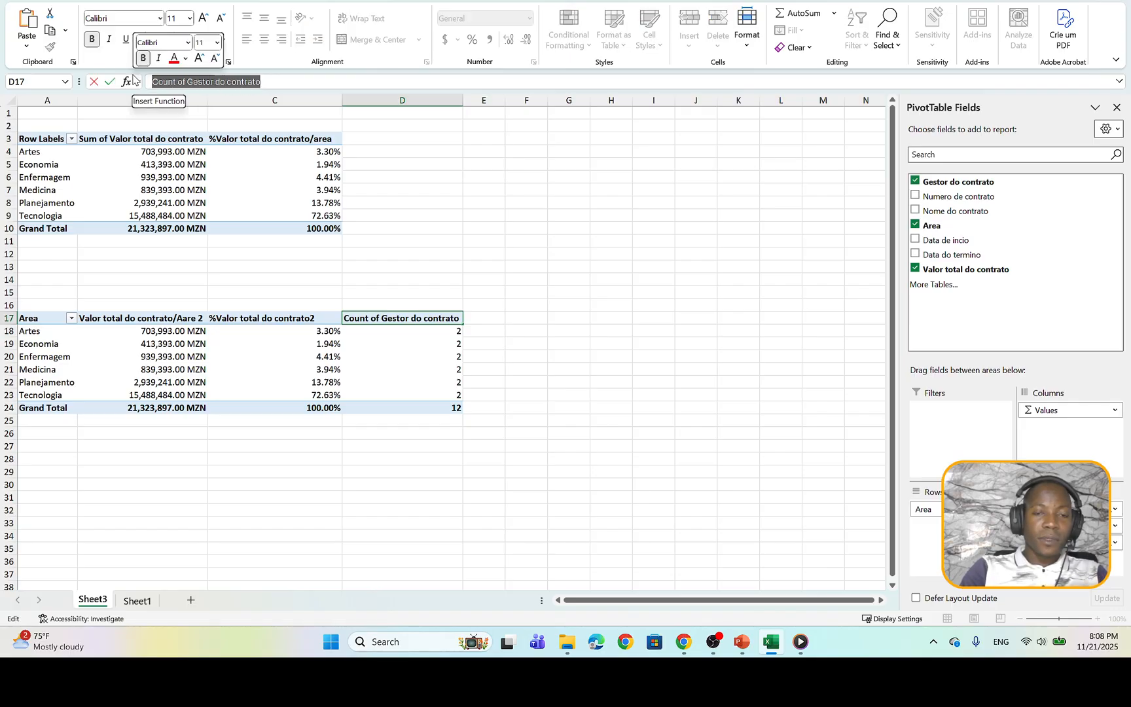
pyautogui.press('BackSpace')
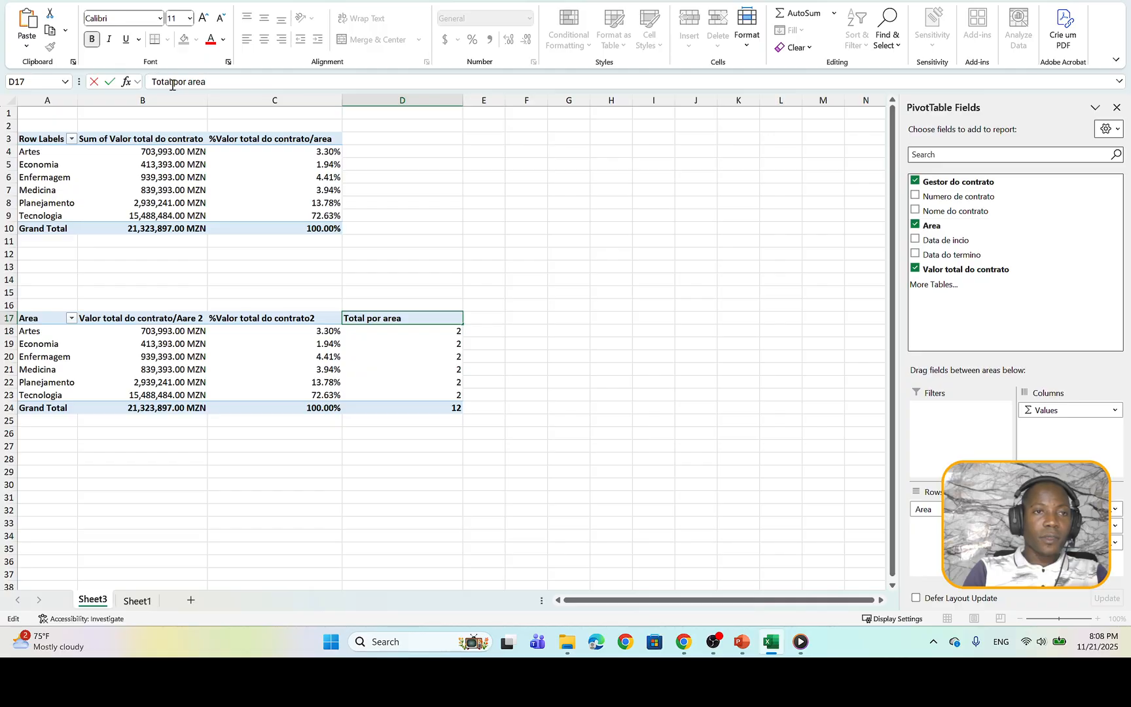
pyautogui.write('dos ')
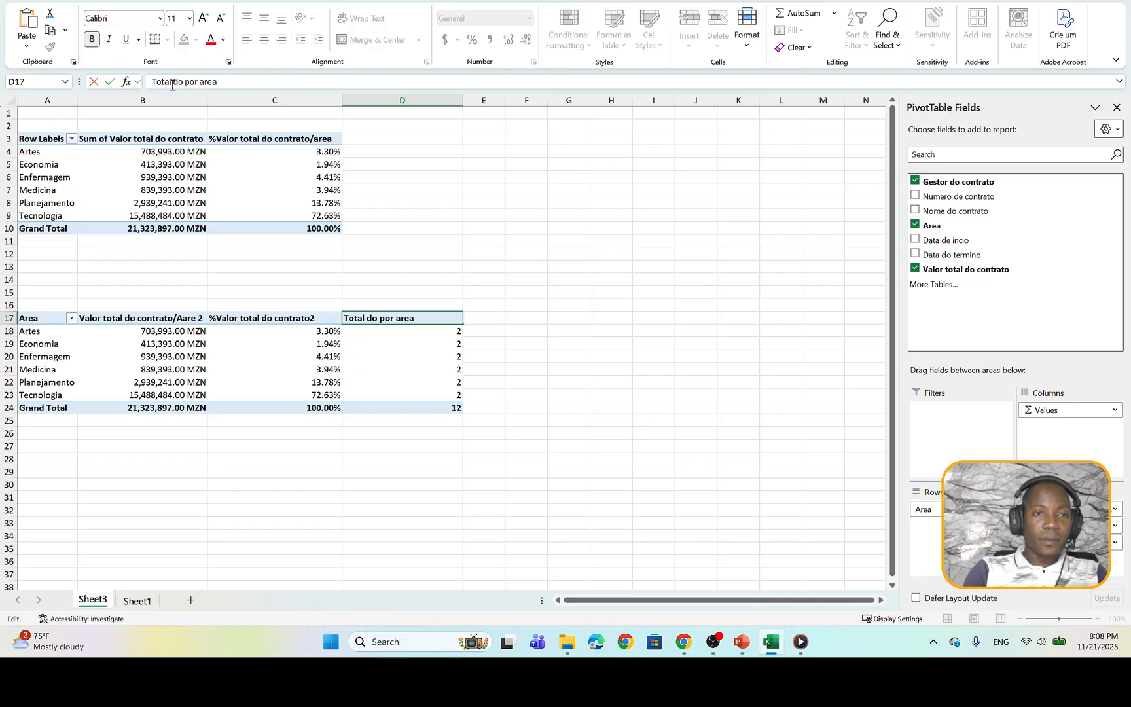
pyautogui.write('contrato ')
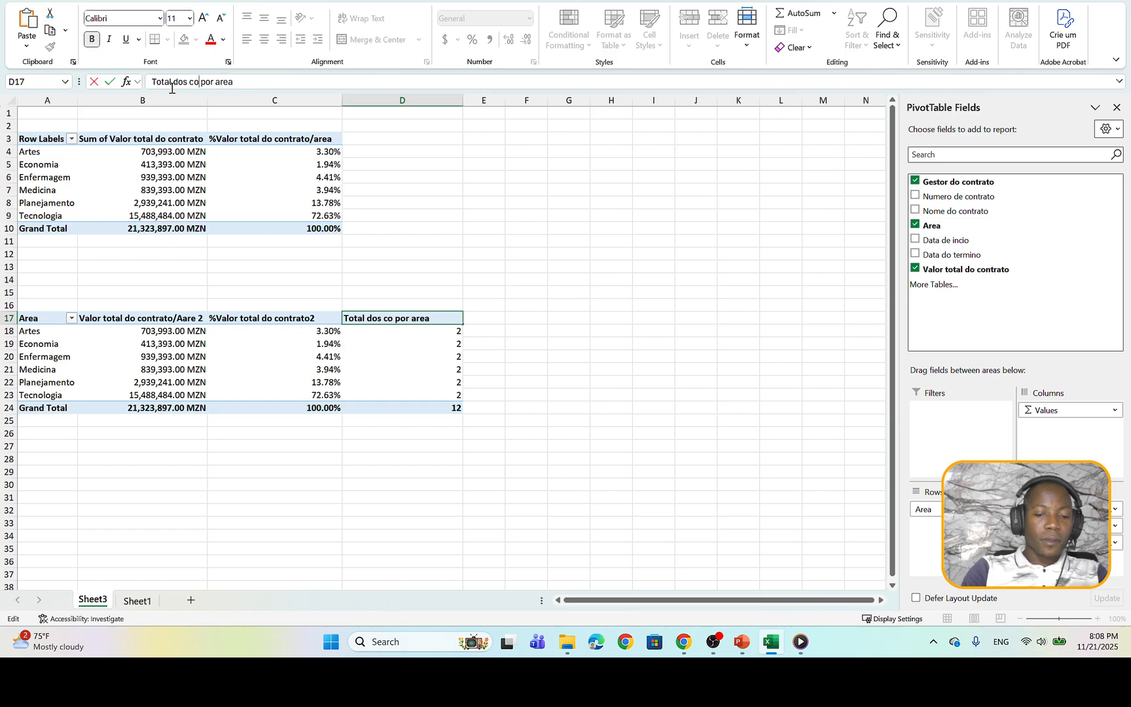
pyautogui.write('s')
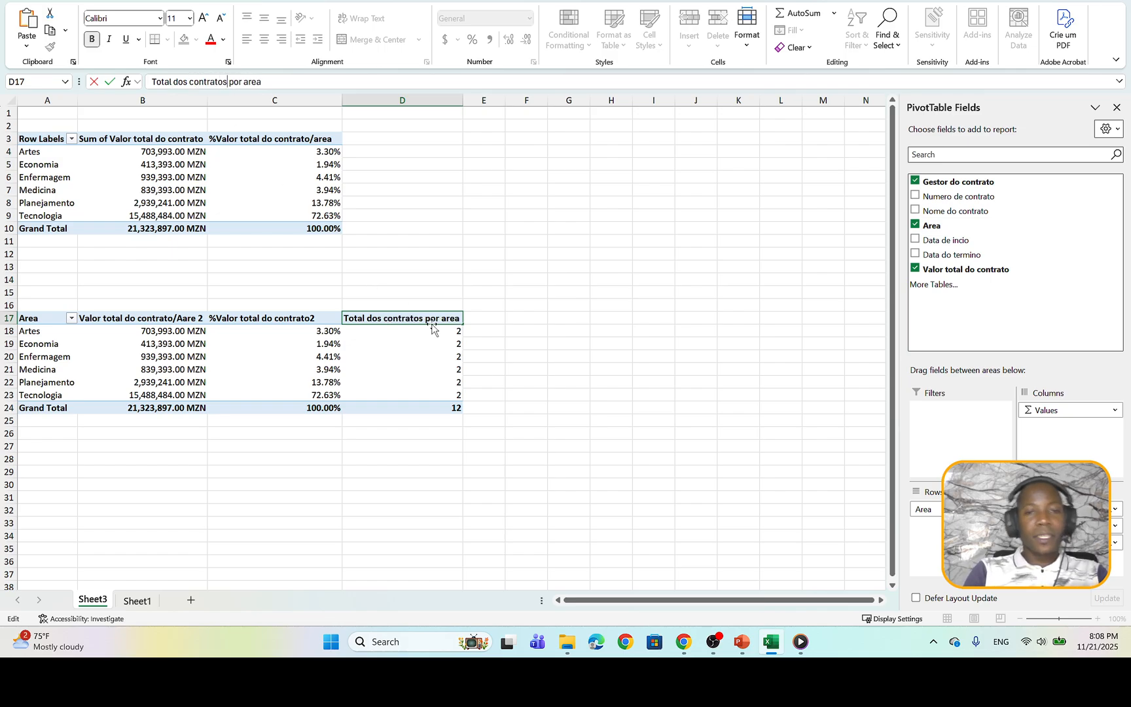
pyautogui.click(483, 373)
# - Remove the Valor total do contrato field from the lower PivotTable
pyautogui.click(360, 343)
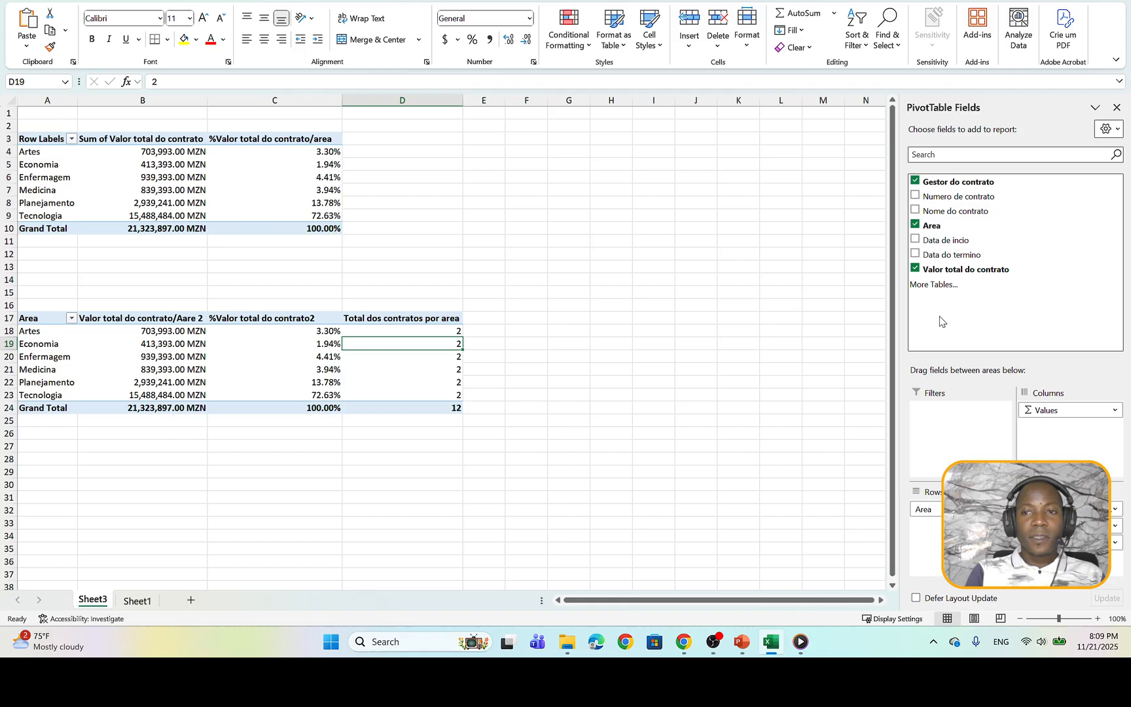
pyautogui.click(915, 269)
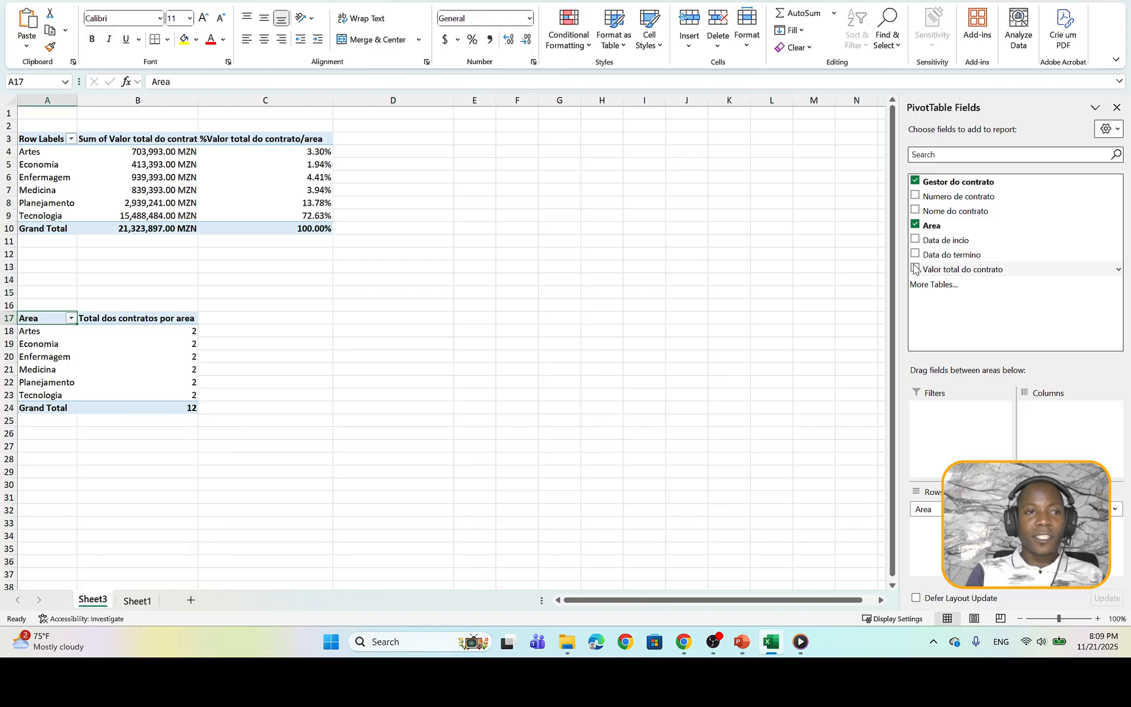
pyautogui.click(261, 139)
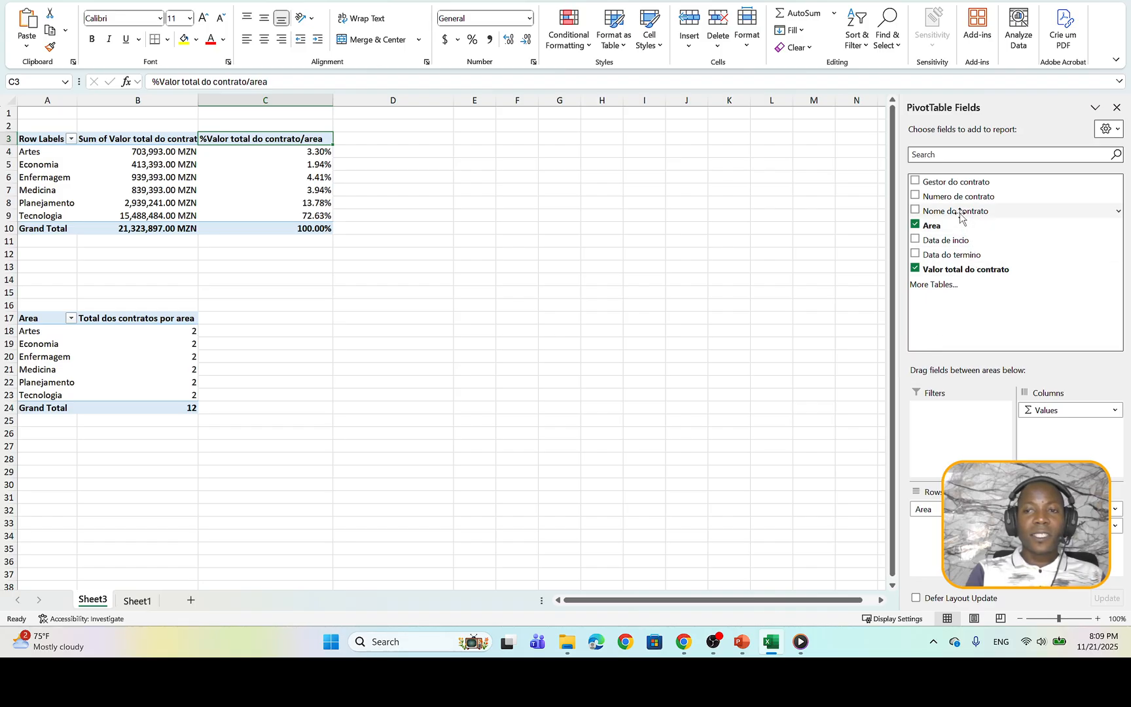
pyautogui.moveTo(960, 219); pyautogui.dragTo(980, 421)
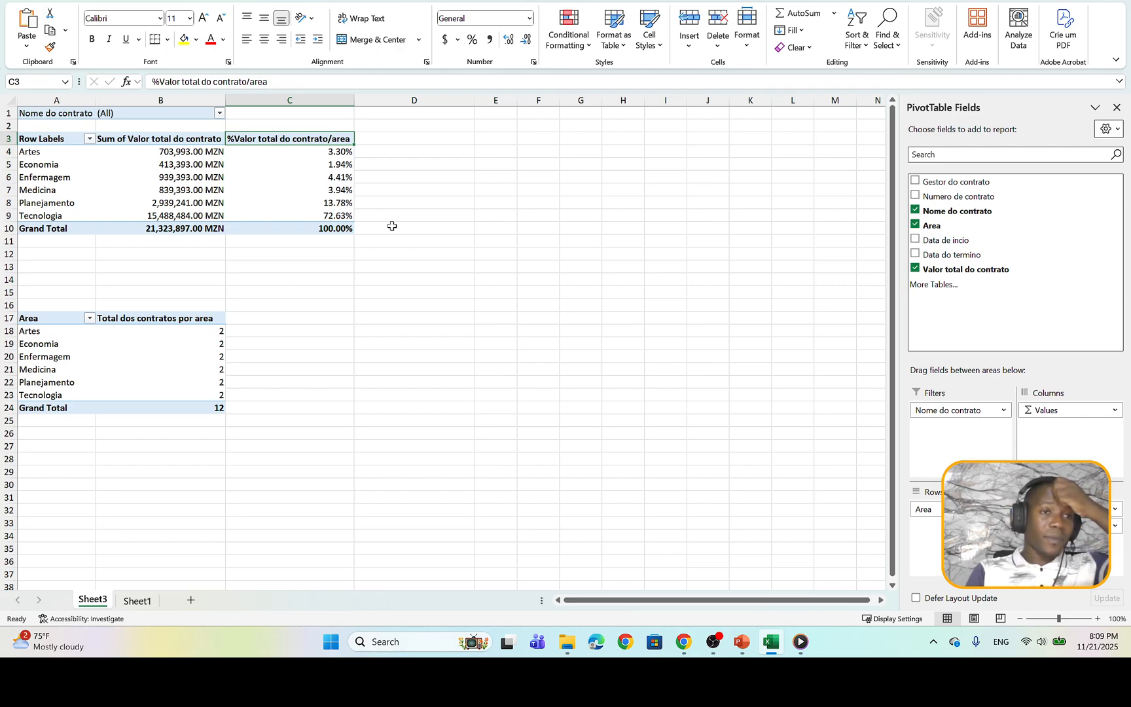
pyautogui.click(220, 114)
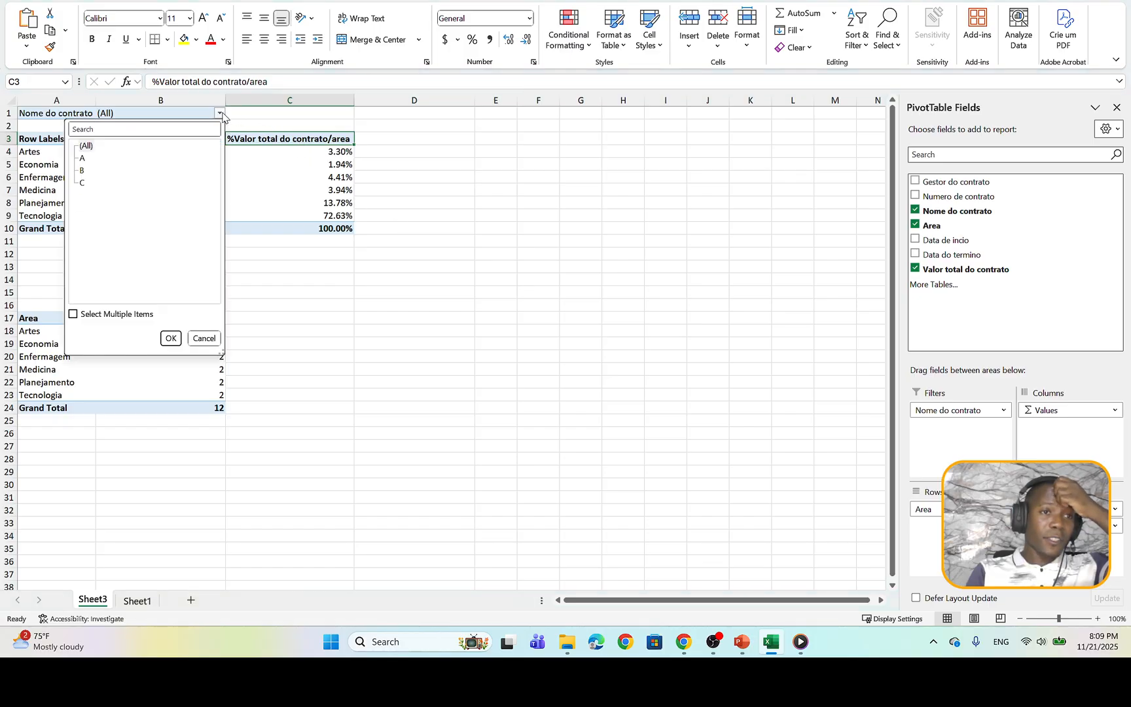
pyautogui.click(221, 114)
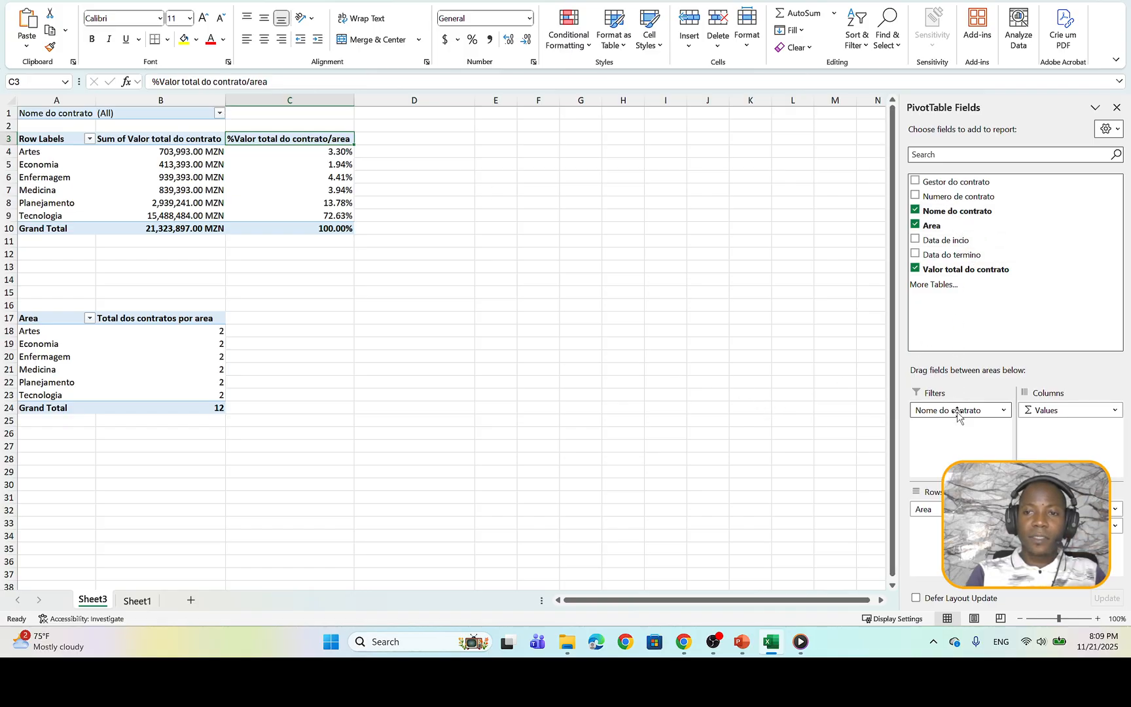
pyautogui.moveTo(956, 416); pyautogui.dragTo(956, 298)
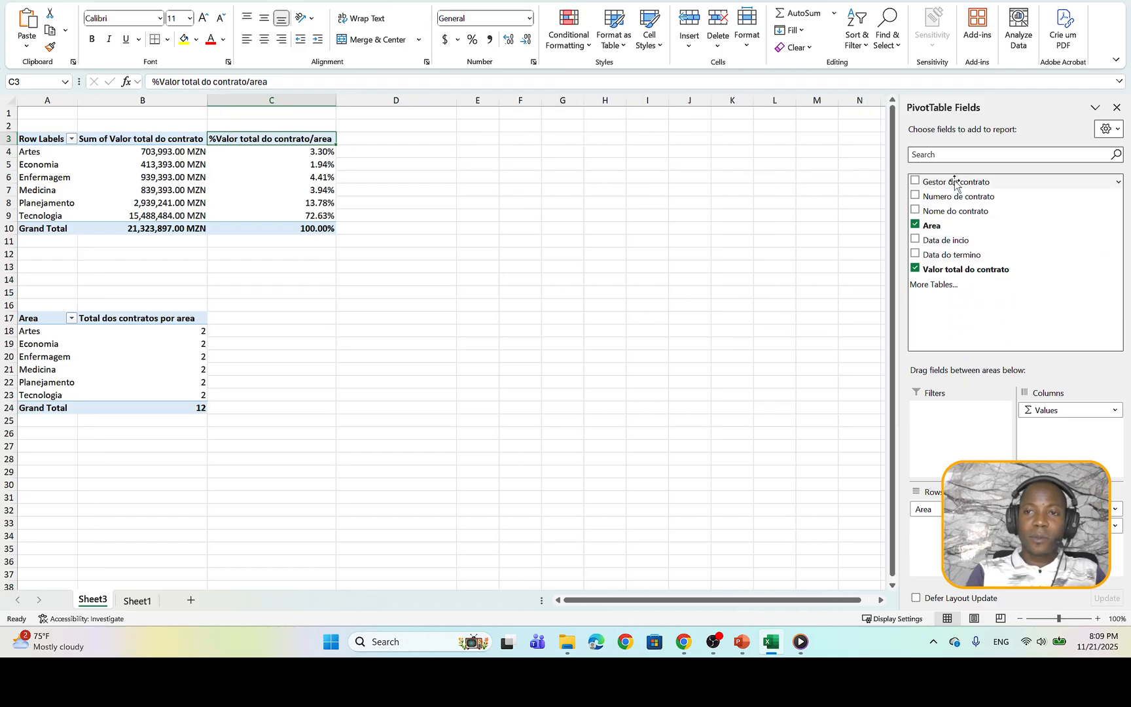
# - Add Gestor do contrato as the report filter of the upper PivotTable and filter it to the first manager in the list
pyautogui.moveTo(954, 183); pyautogui.dragTo(977, 433)
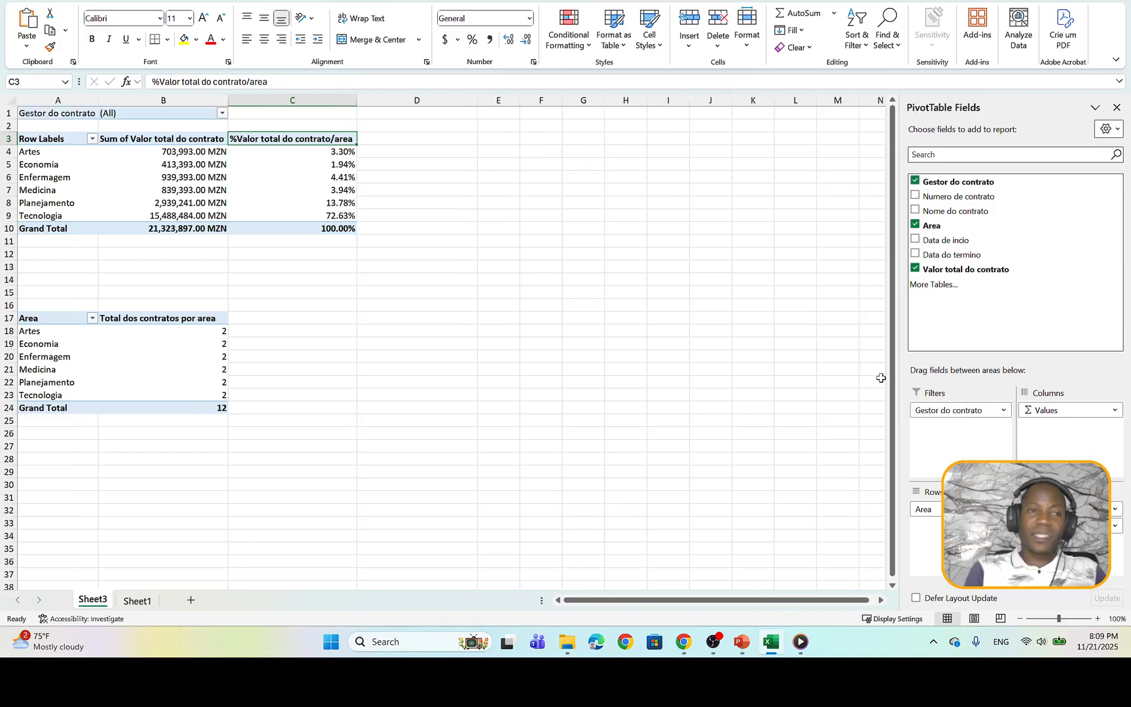
pyautogui.click(221, 114)
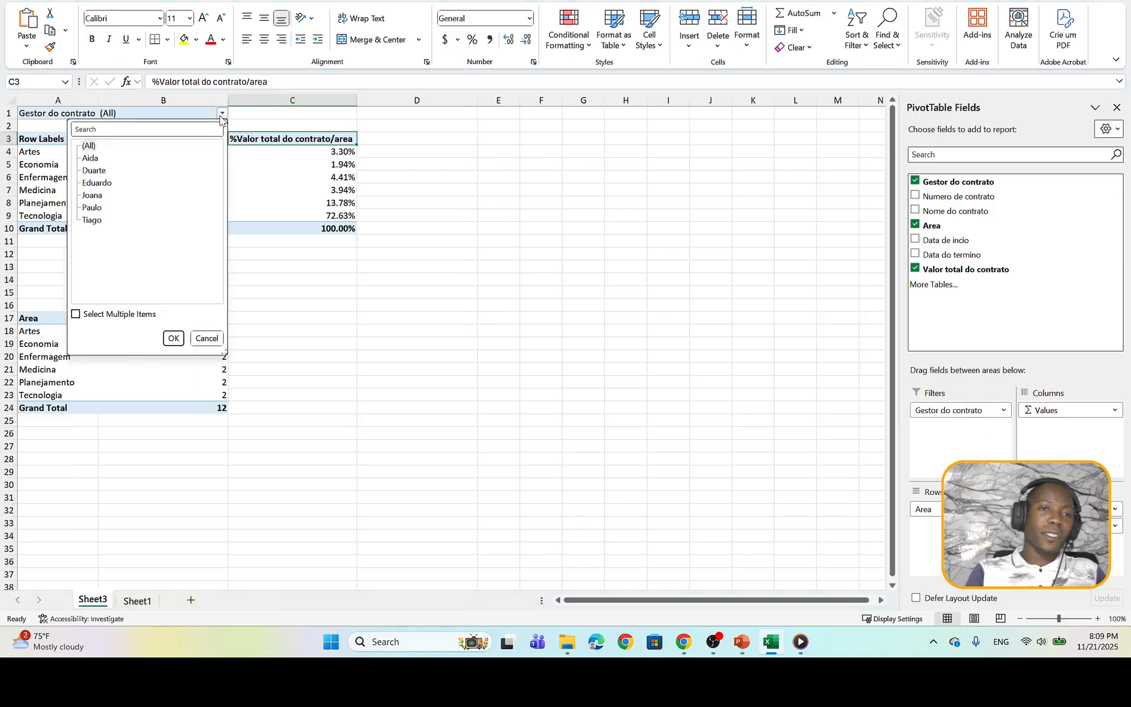
pyautogui.click(97, 161)
pyautogui.click(173, 338)
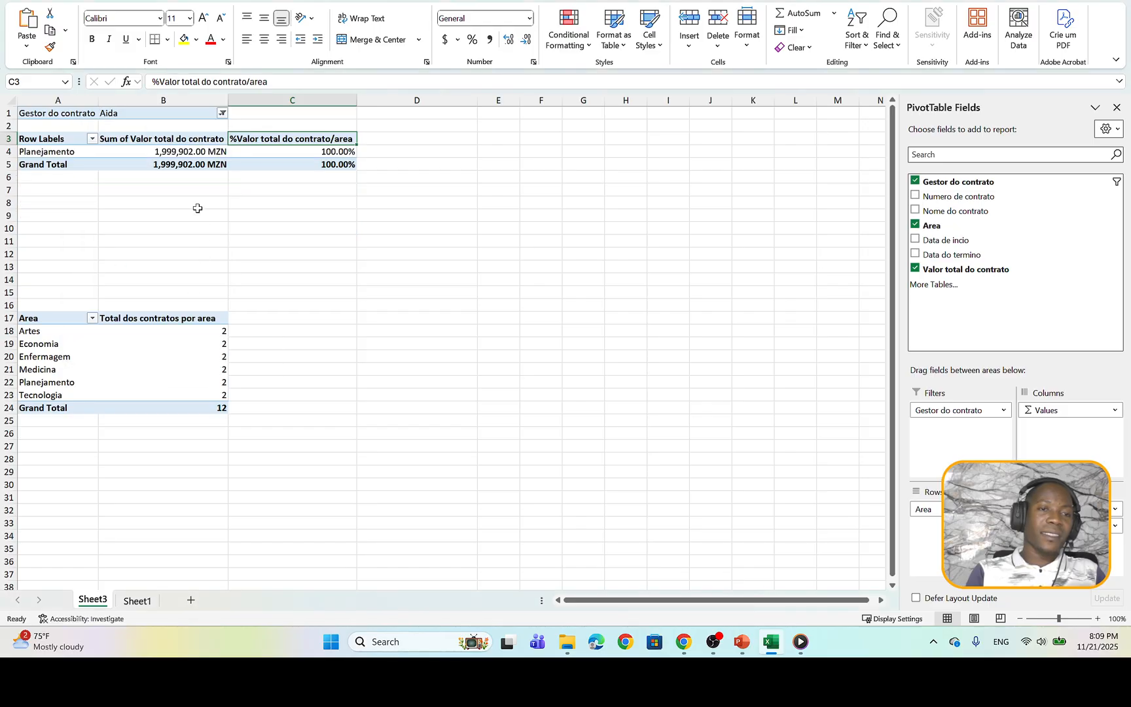
# - Filter the contract table on Sheet1 by Gestor do contrato to the same manager, to compare with the PivotTable
pyautogui.click(141, 600)
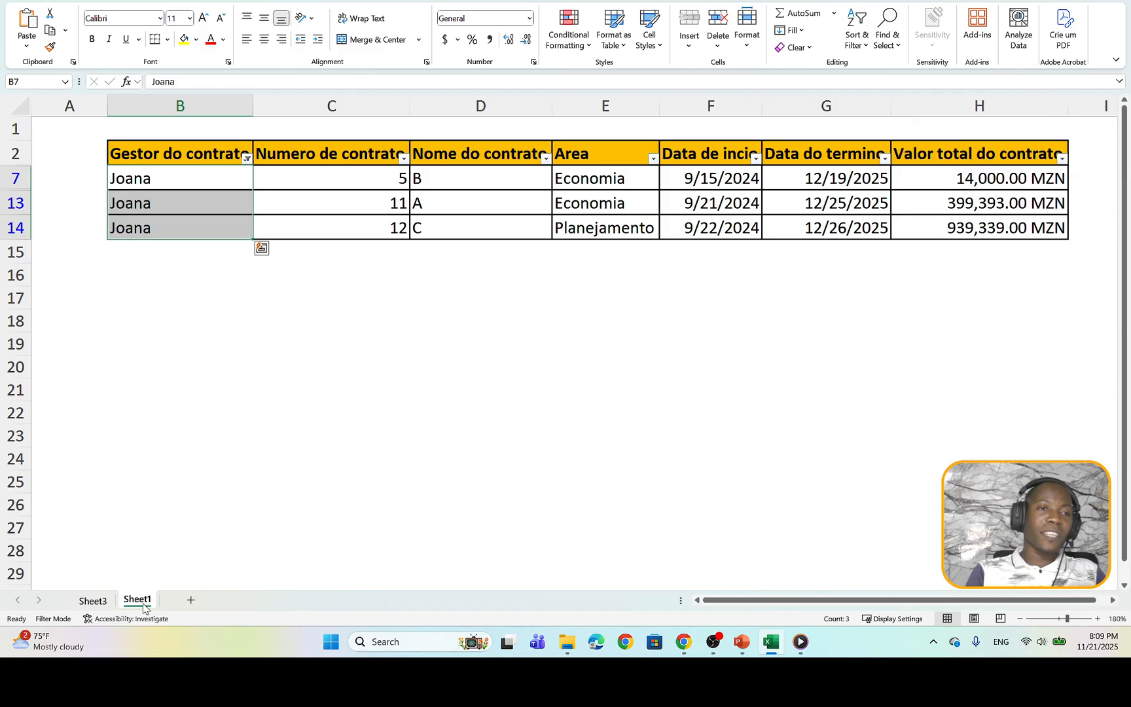
pyautogui.click(246, 159)
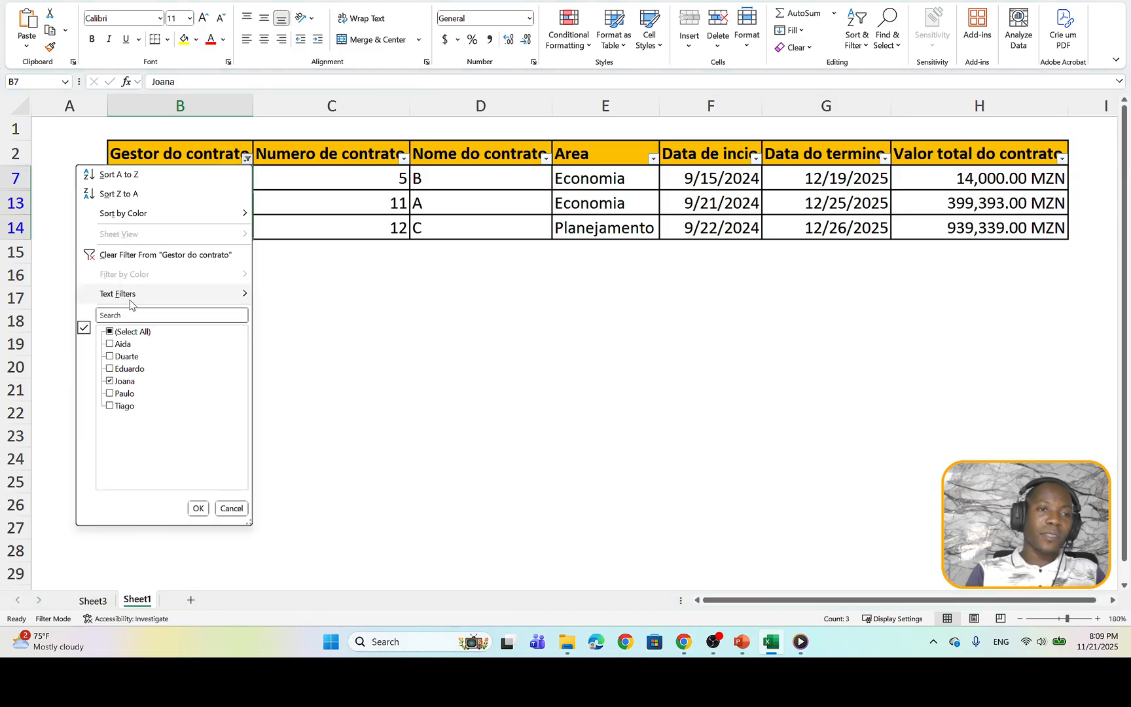
pyautogui.click(122, 344)
pyautogui.click(121, 383)
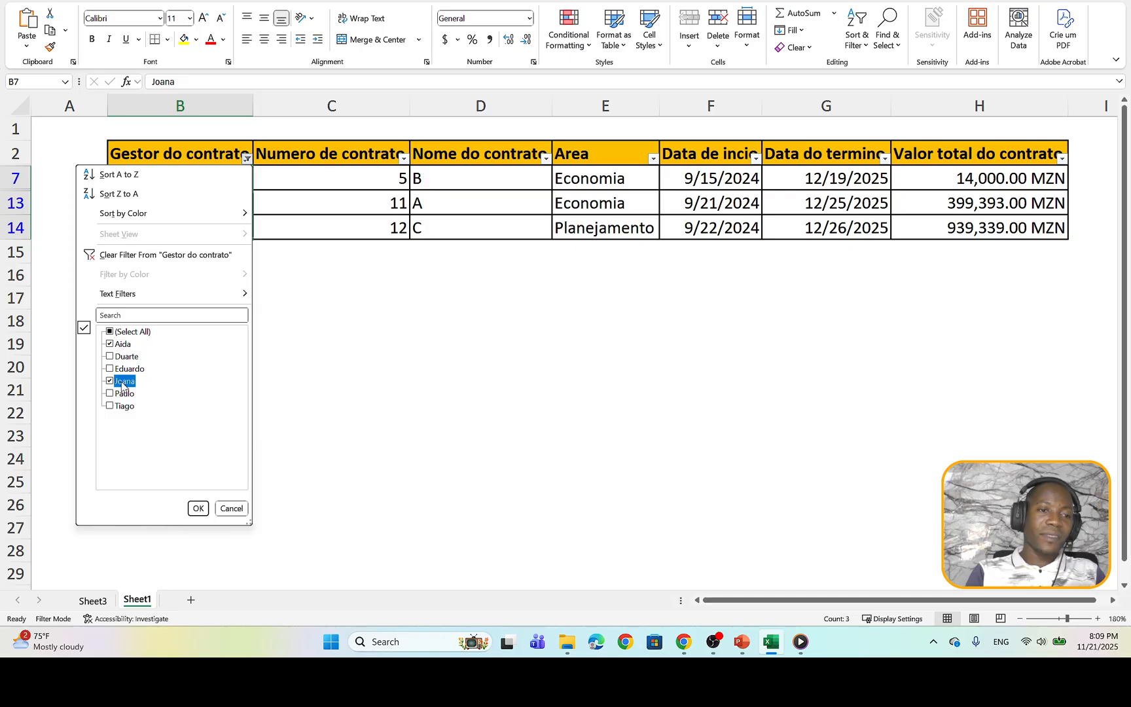
pyautogui.click(197, 508)
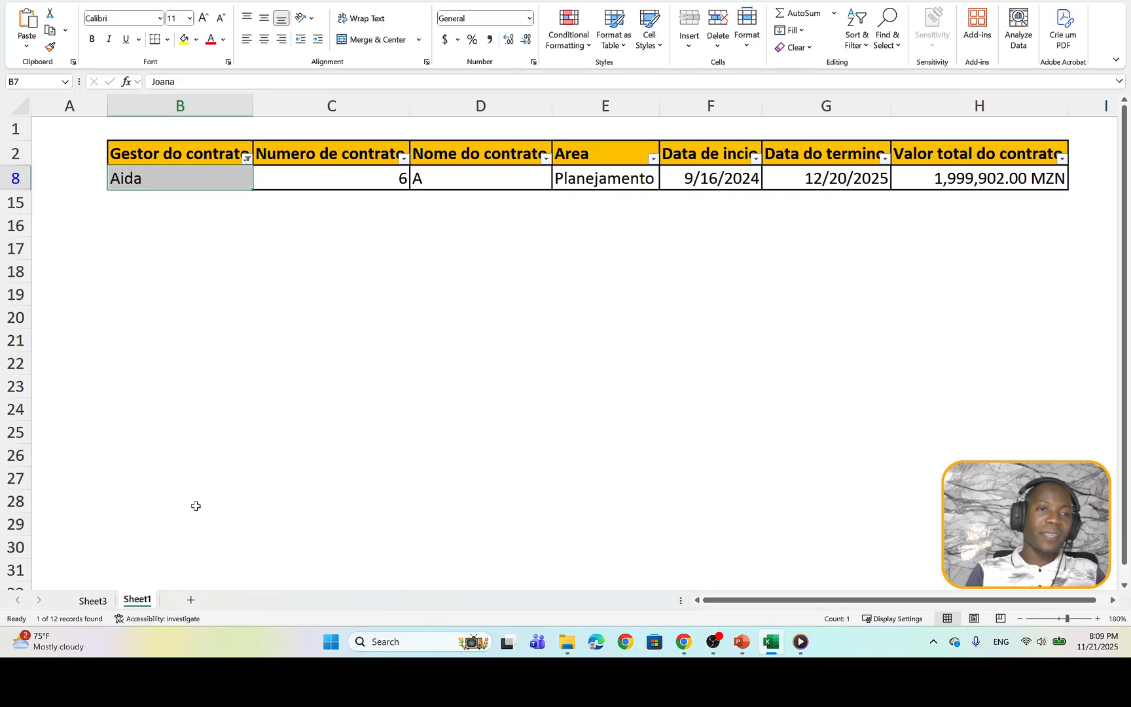
# - Change the upper PivotTable's Gestor do contrato filter on Sheet3 to the fourth manager in the list
pyautogui.click(93, 600)
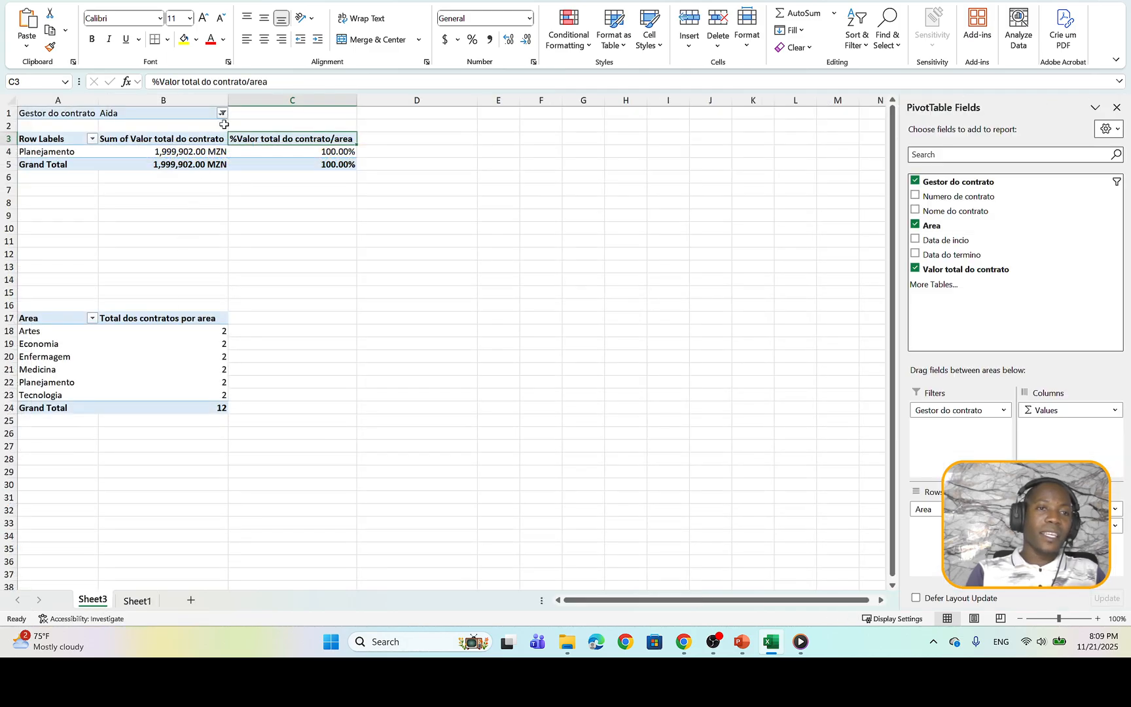
pyautogui.click(223, 113)
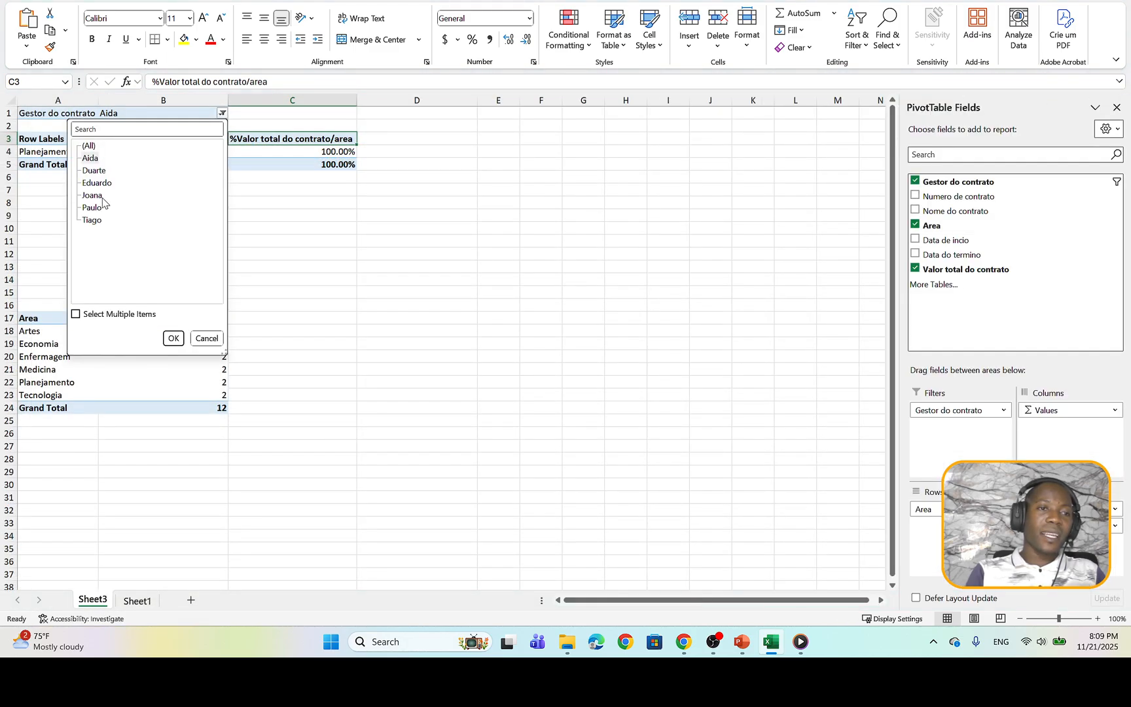
pyautogui.click(101, 197)
pyautogui.click(173, 338)
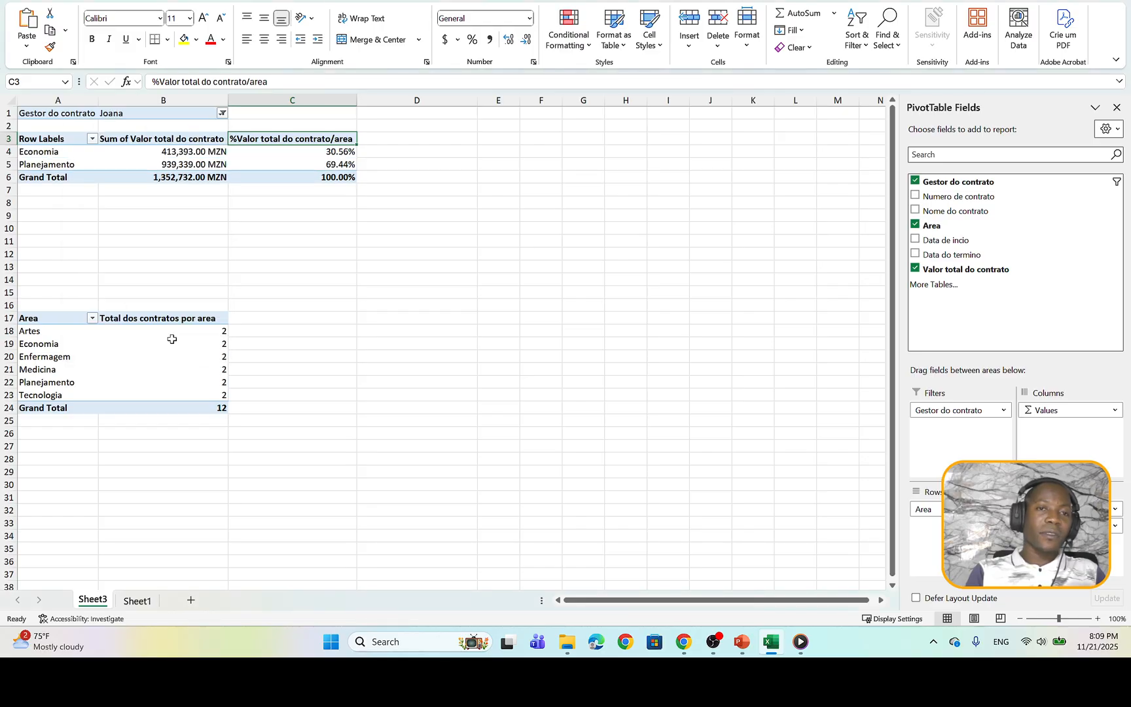
# - Filter the Sheet1 contract table to the same fourth manager and check the Area entries of the listed contracts
pyautogui.click(137, 600)
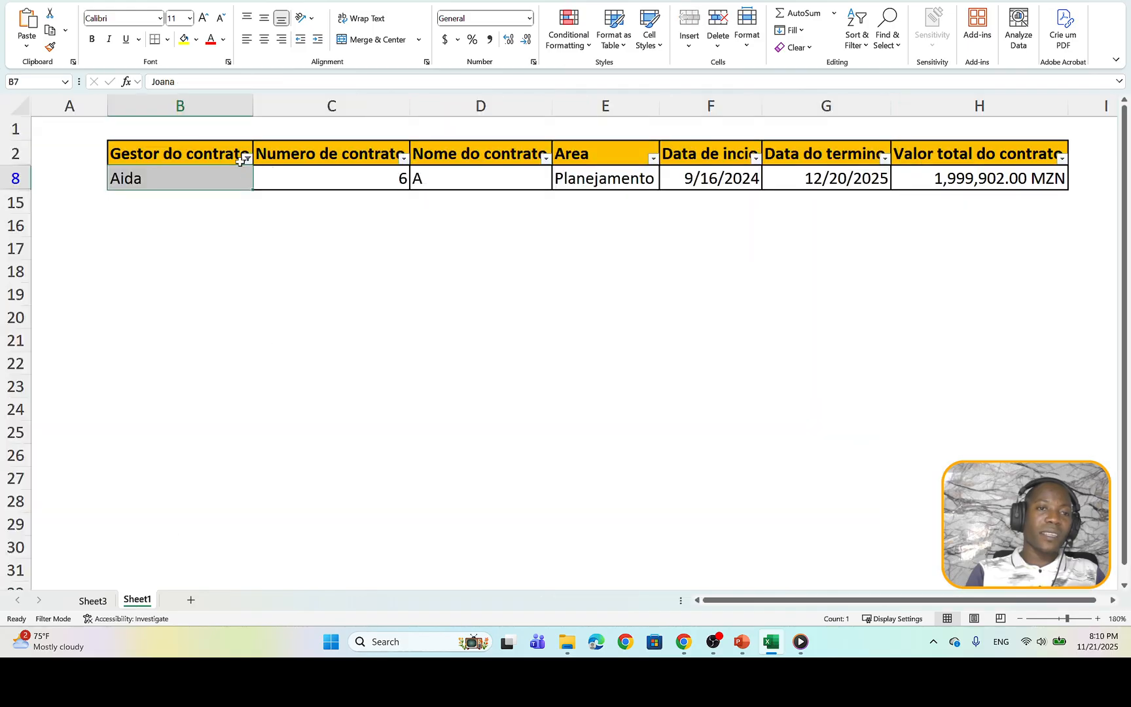
pyautogui.click(240, 161)
pyautogui.click(246, 158)
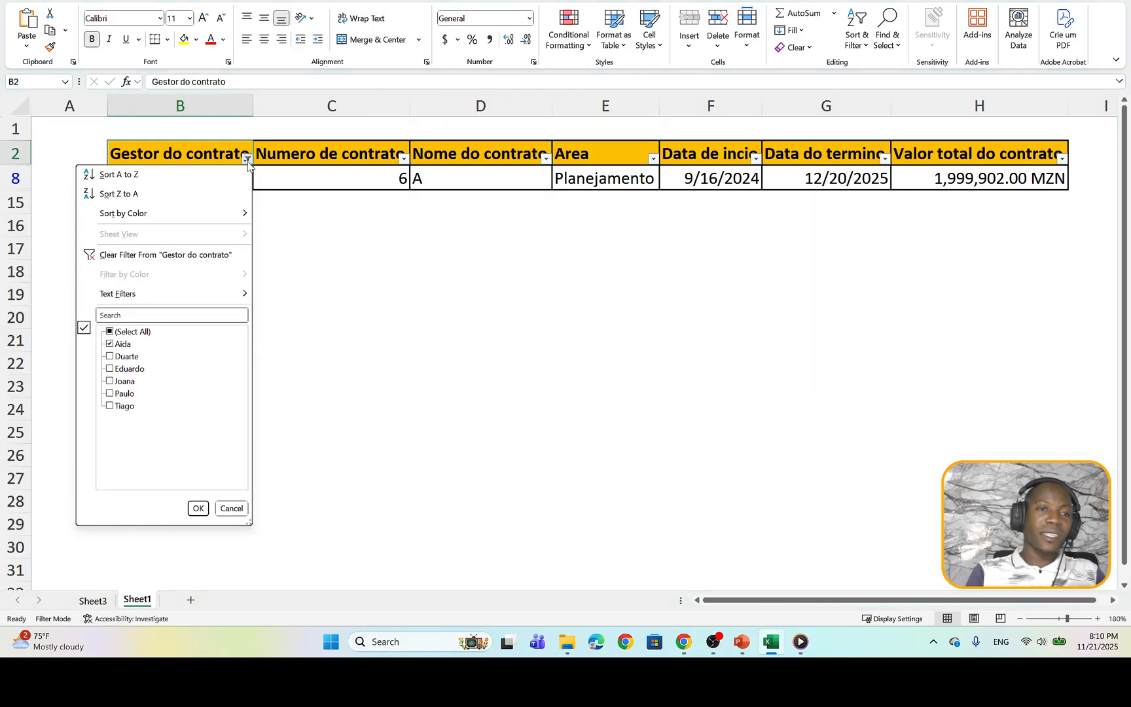
pyautogui.click(134, 333)
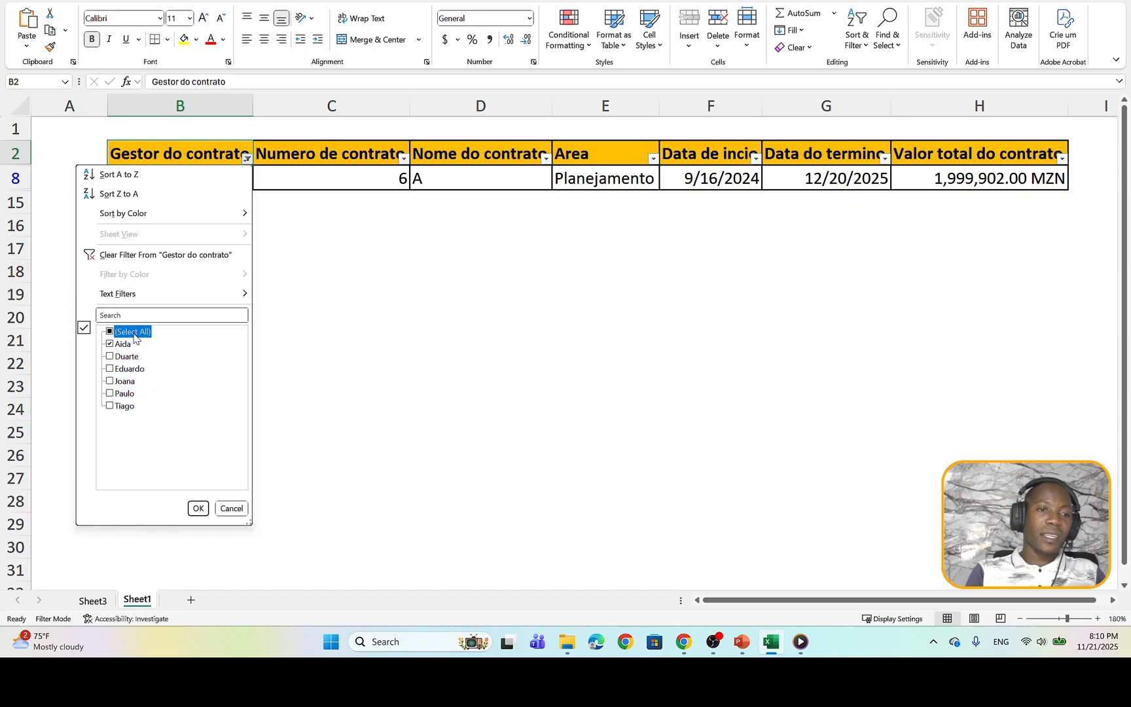
pyautogui.click(110, 332)
pyautogui.click(115, 382)
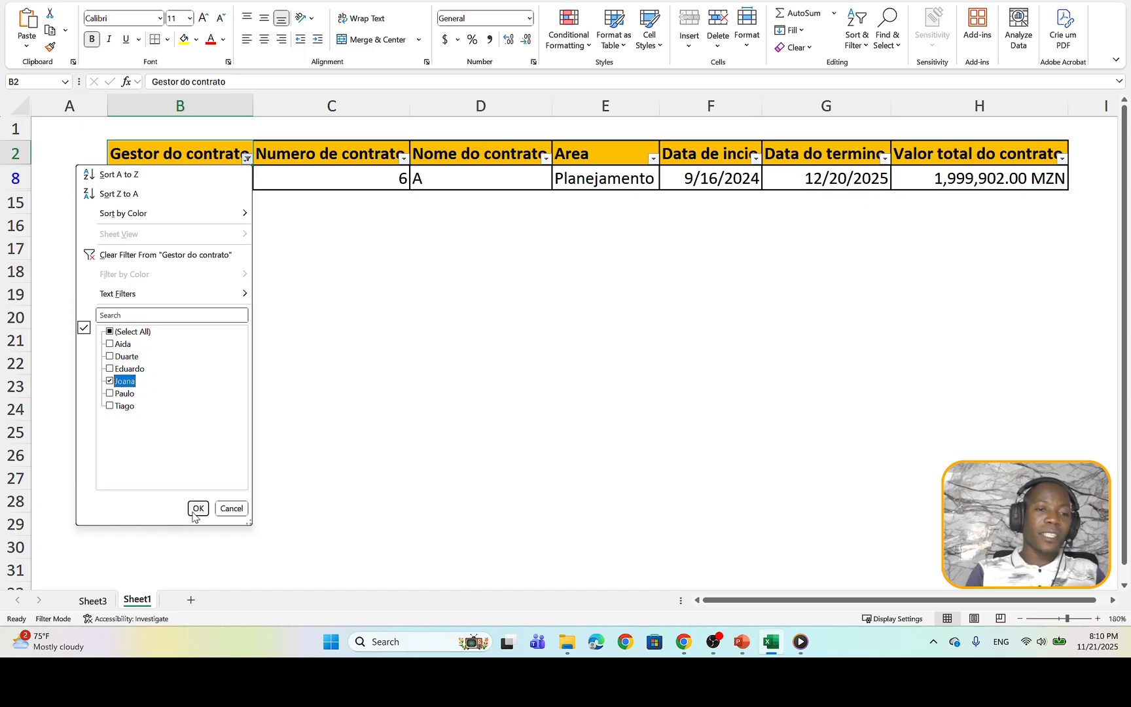
pyautogui.click(198, 509)
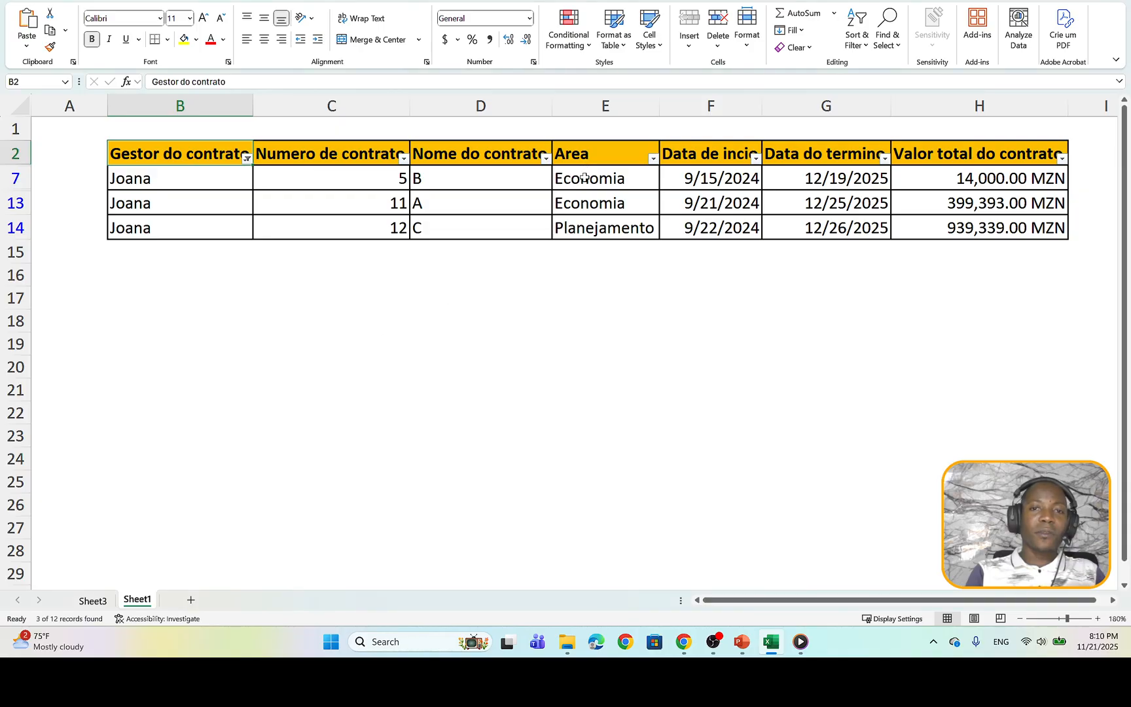
pyautogui.moveTo(582, 178); pyautogui.dragTo(586, 204)
pyautogui.click(587, 229)
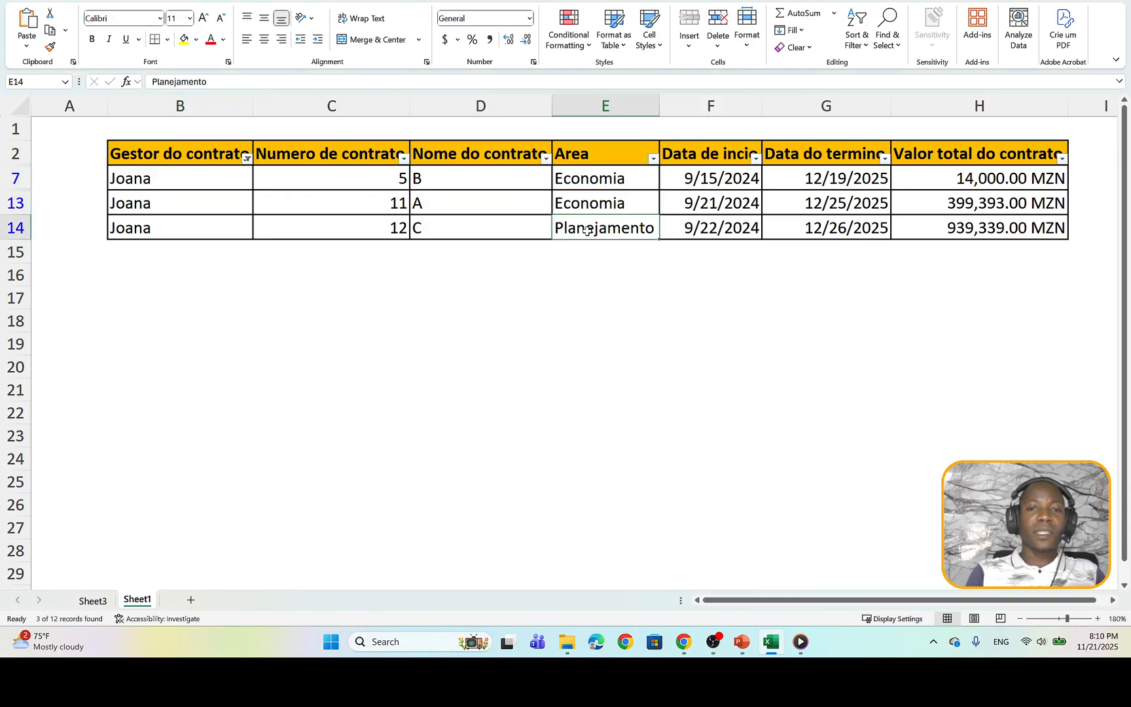
# - Reset the upper PivotTable's Gestor do contrato filter on Sheet3 to (All), with selection of multiple items enabled
pyautogui.click(93, 601)
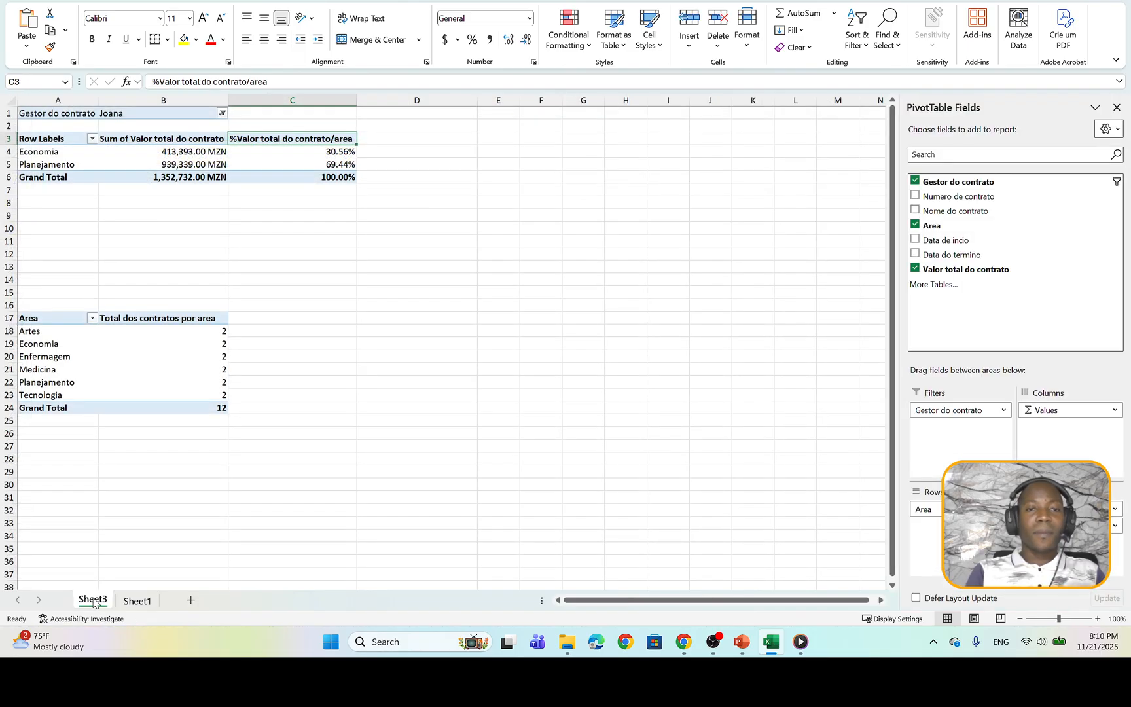
pyautogui.click(385, 380)
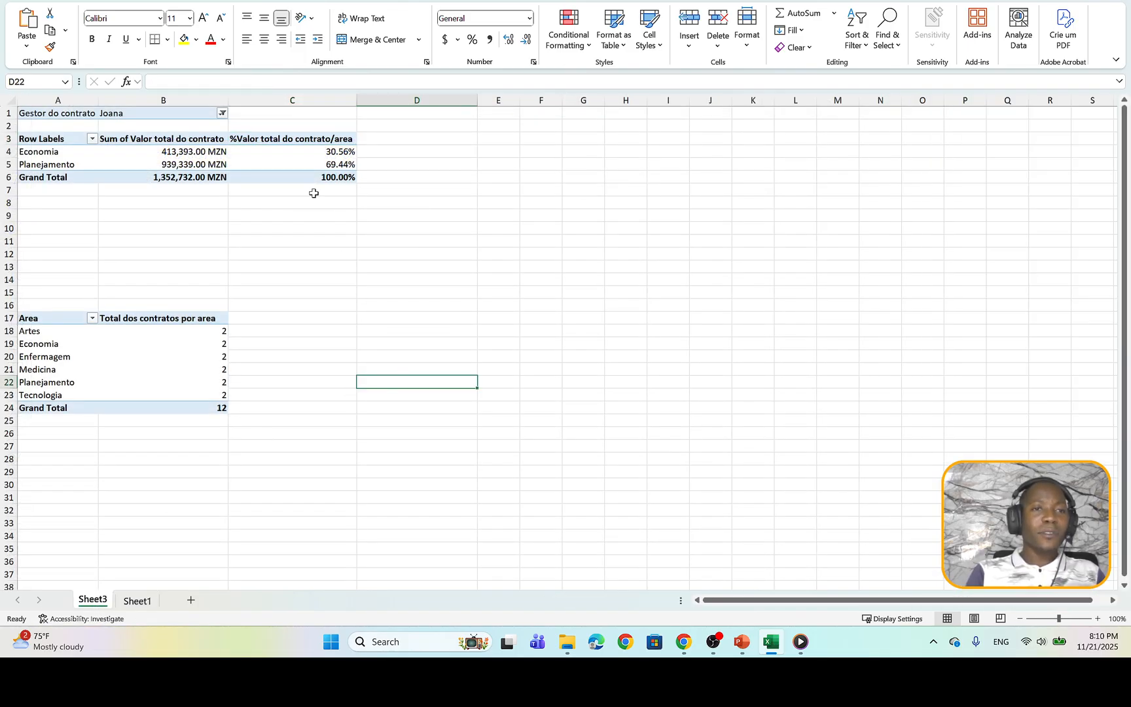
pyautogui.click(222, 113)
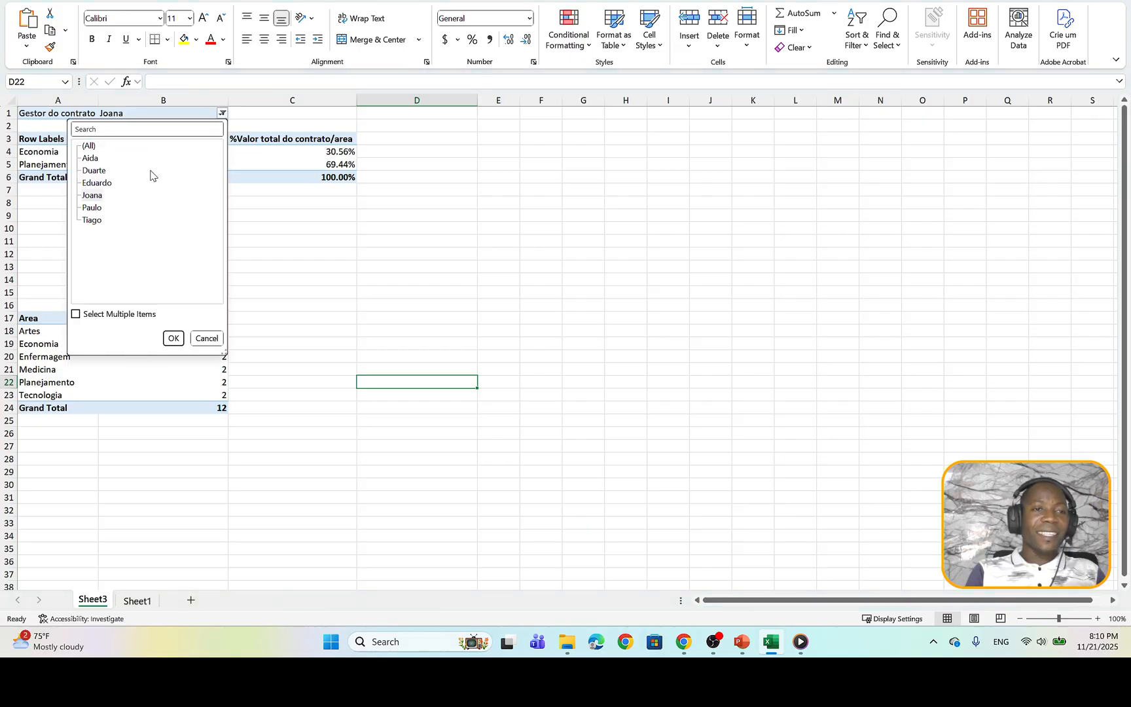
pyautogui.click(89, 146)
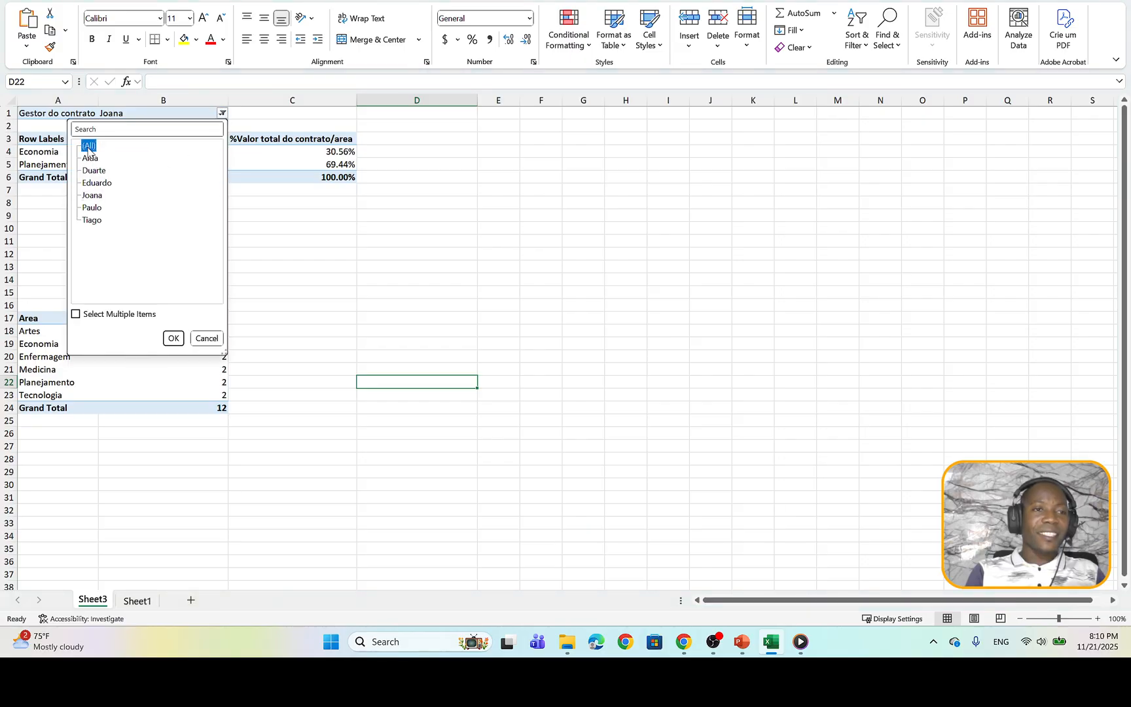
pyautogui.click(104, 317)
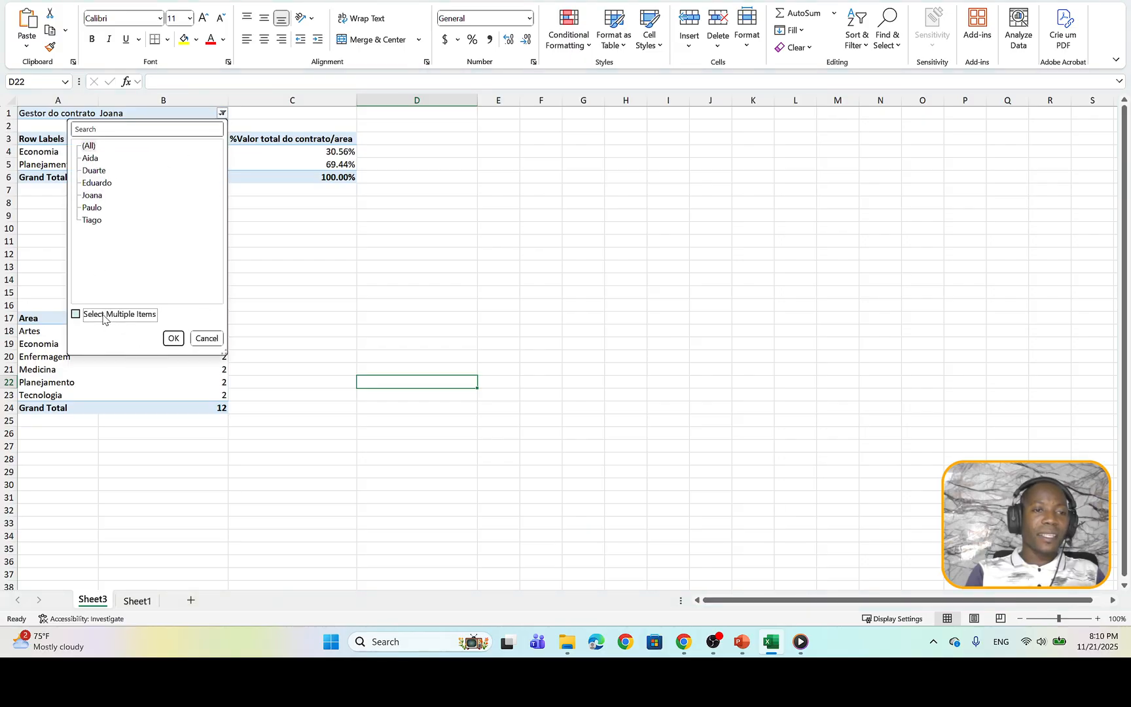
pyautogui.click(174, 338)
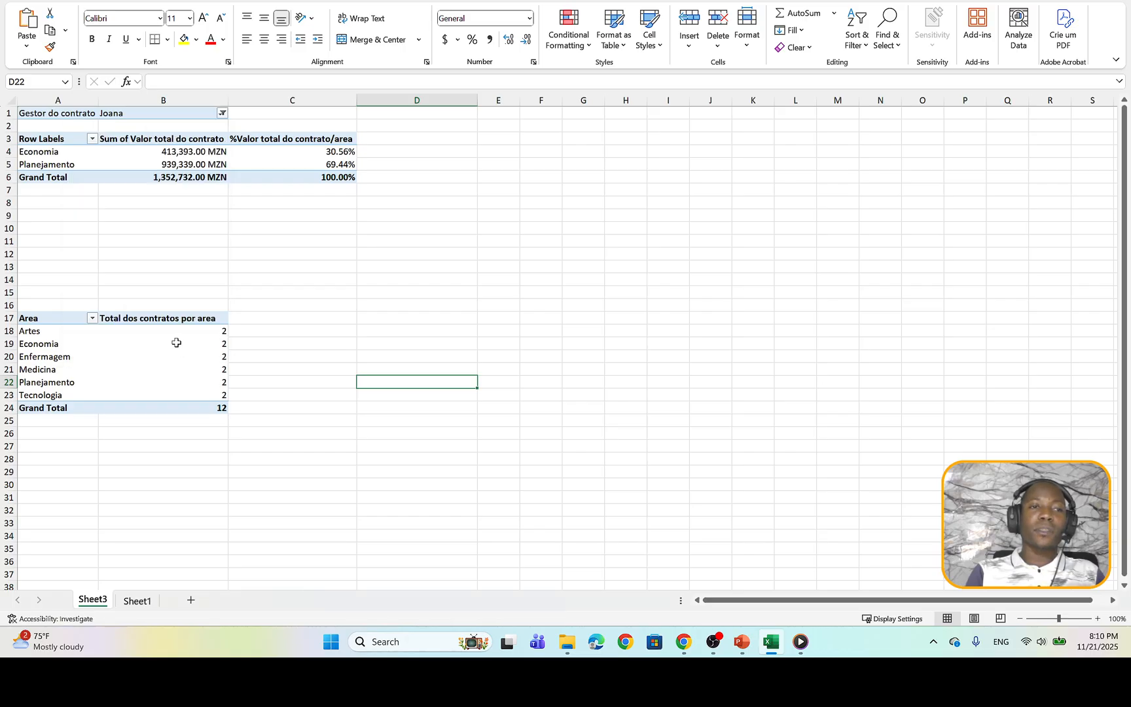
pyautogui.click(216, 113)
pyautogui.click(223, 114)
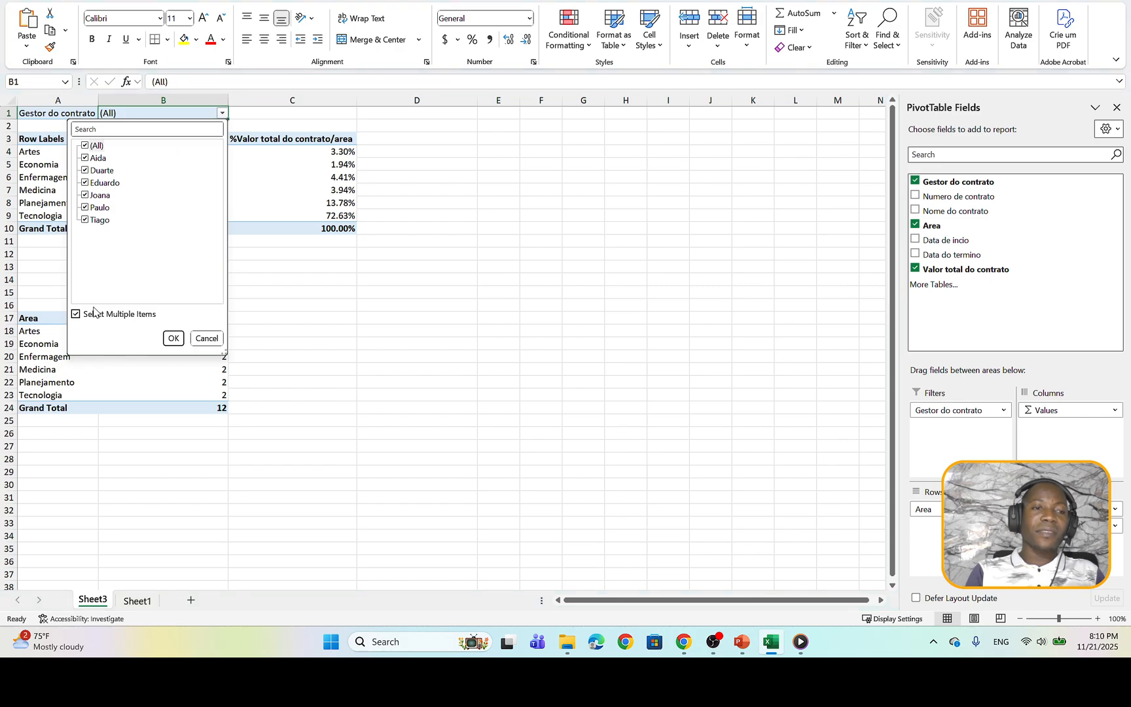
pyautogui.click(359, 256)
# - Try a dark PivotTable style with grey rows and dark grey header and total rows on the upper PivotTable
pyautogui.click(344, 216)
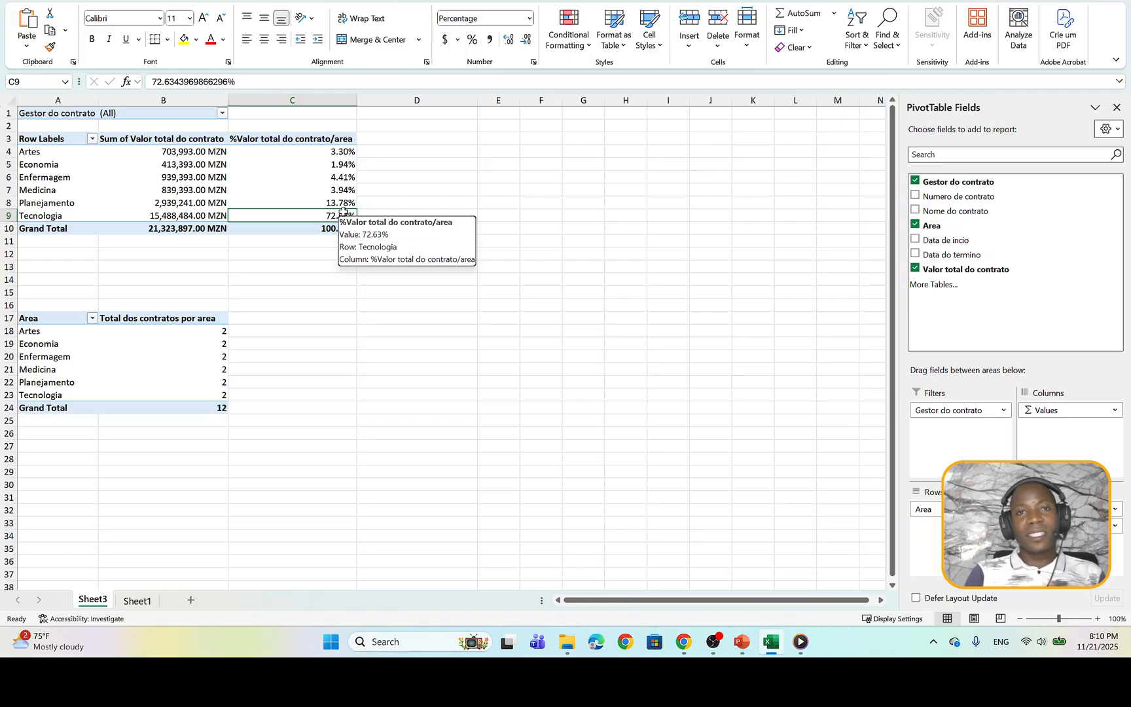
pyautogui.click(554, 0)
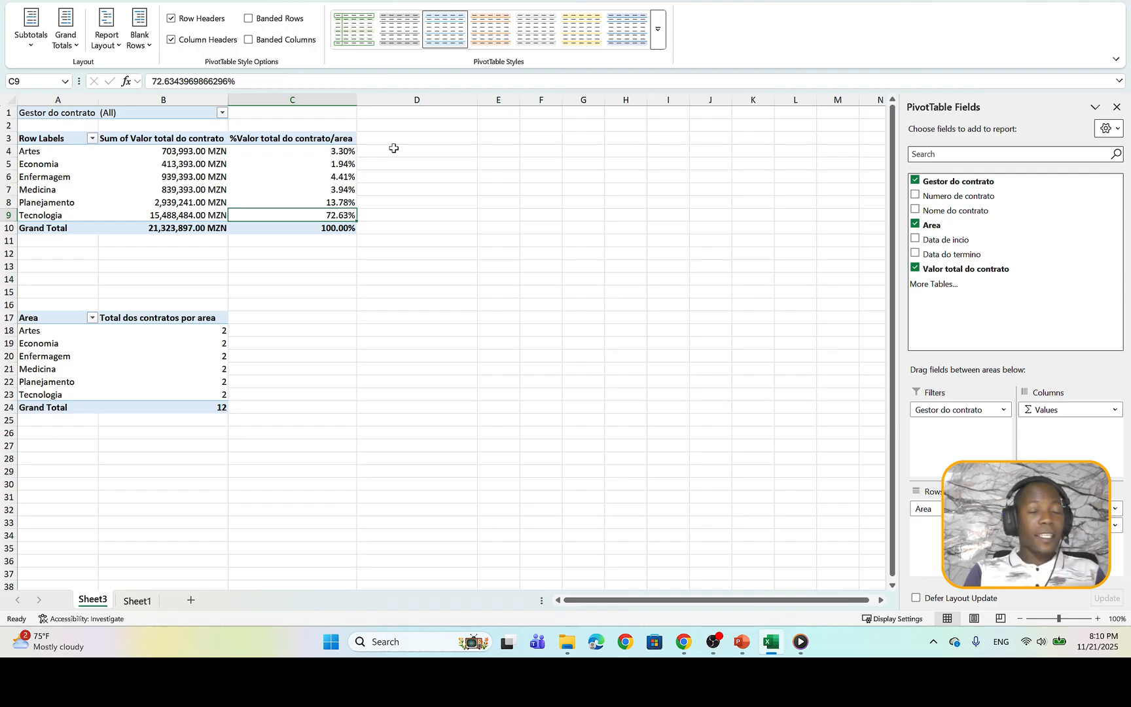
pyautogui.click(200, 176)
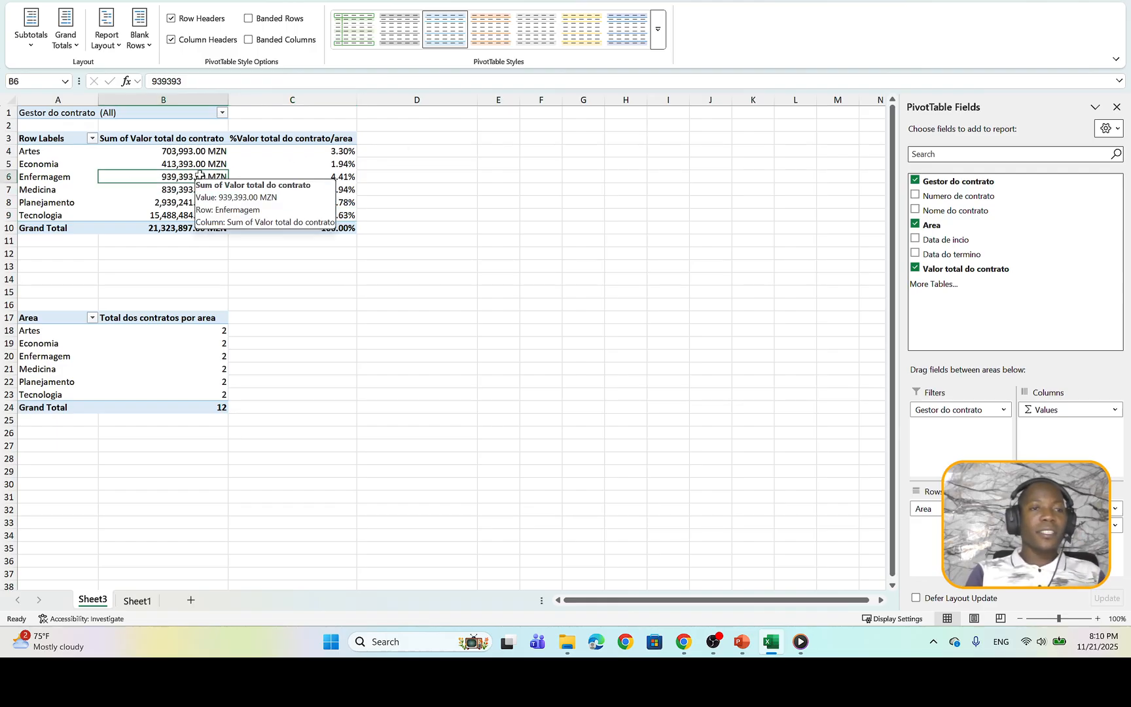
pyautogui.press('Up')
pyautogui.press('Up')
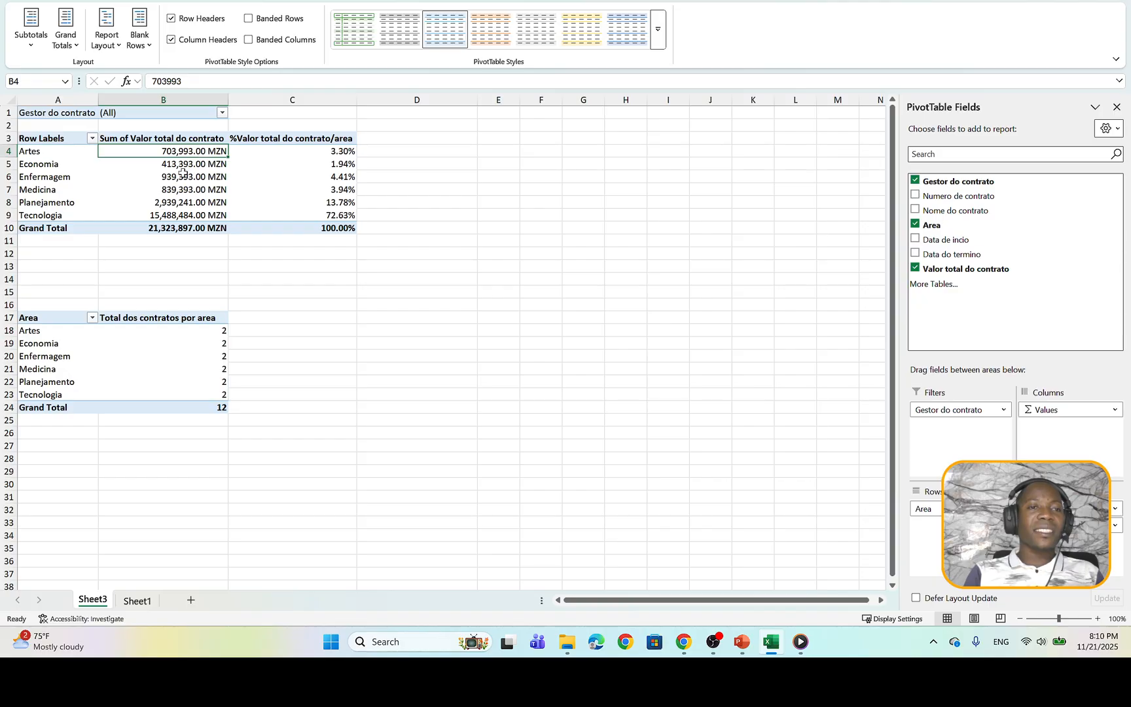
pyautogui.click(182, 174)
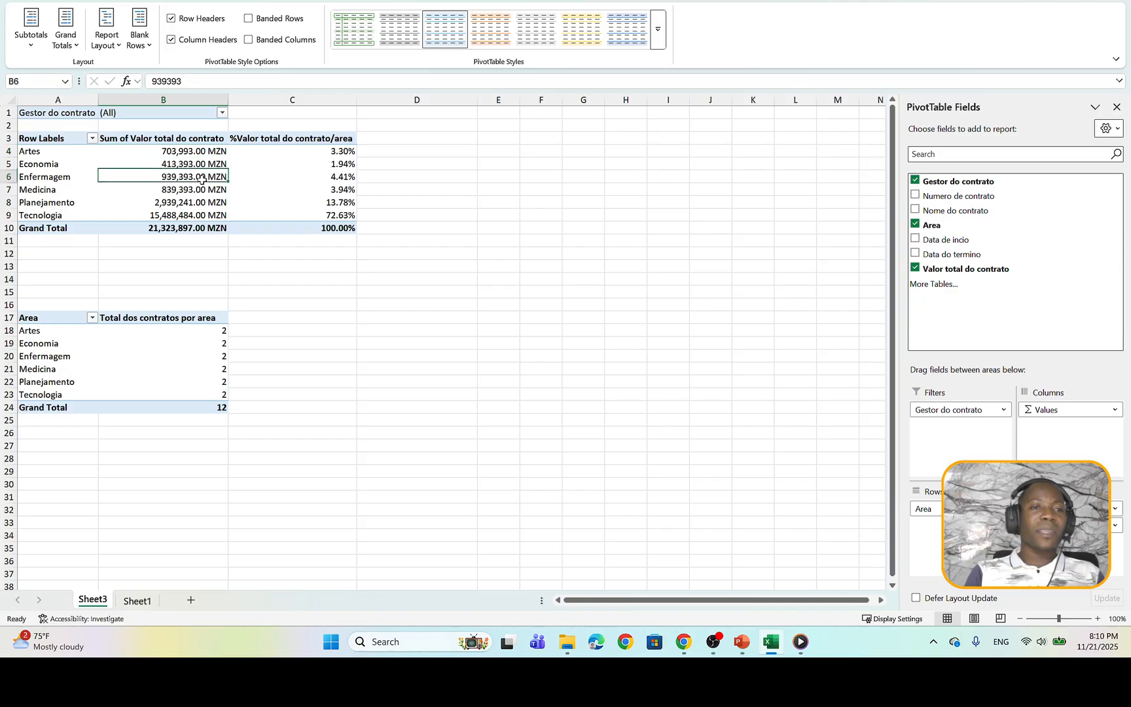
pyautogui.click(661, 39)
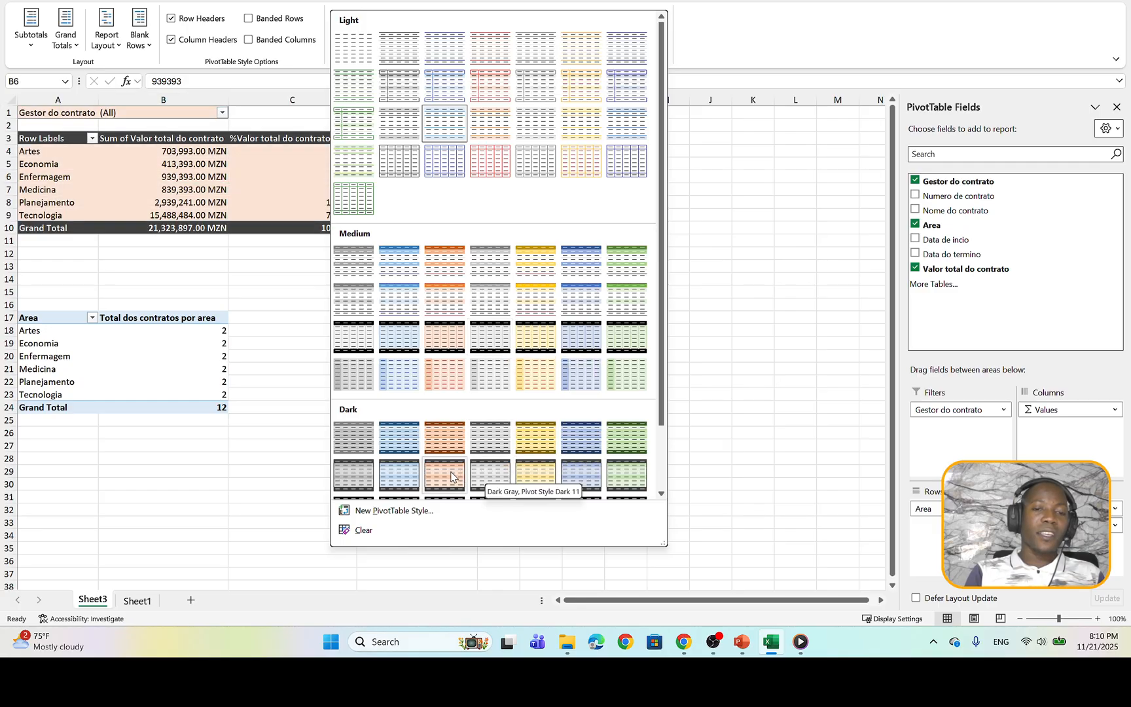
pyautogui.click(360, 474)
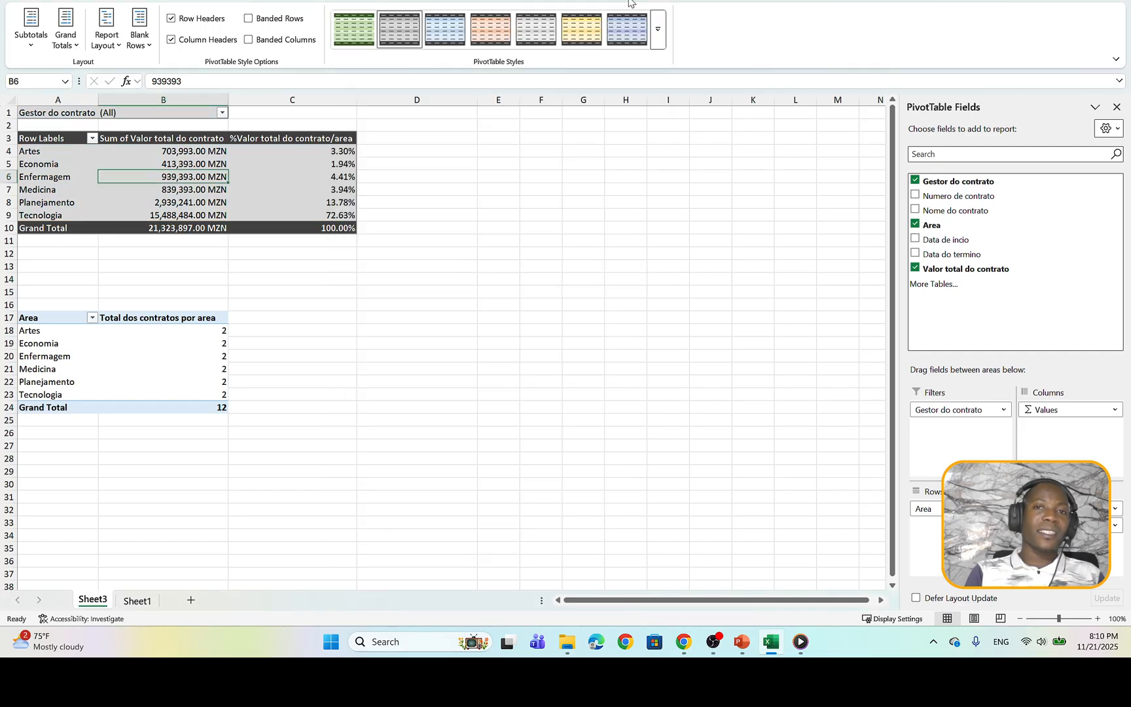
# - Try the medium PivotTable style with a plain grey header on the upper PivotTable
pyautogui.click(657, 29)
pyautogui.scroll(-2, 663, 303)
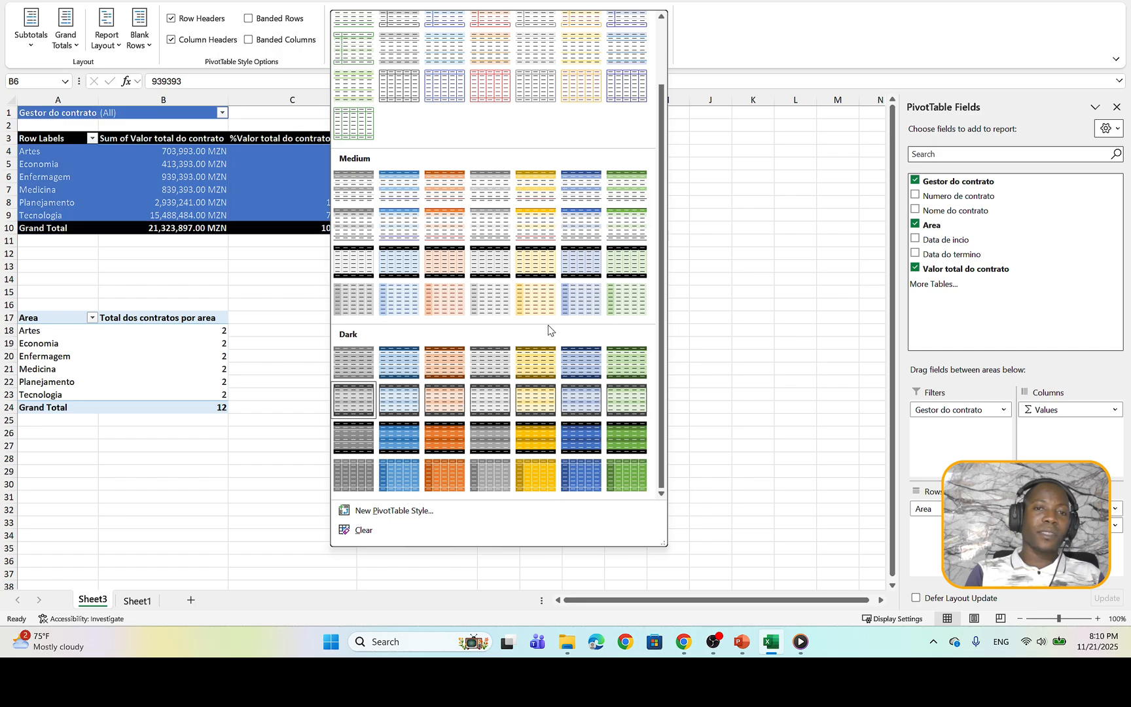
pyautogui.click(488, 198)
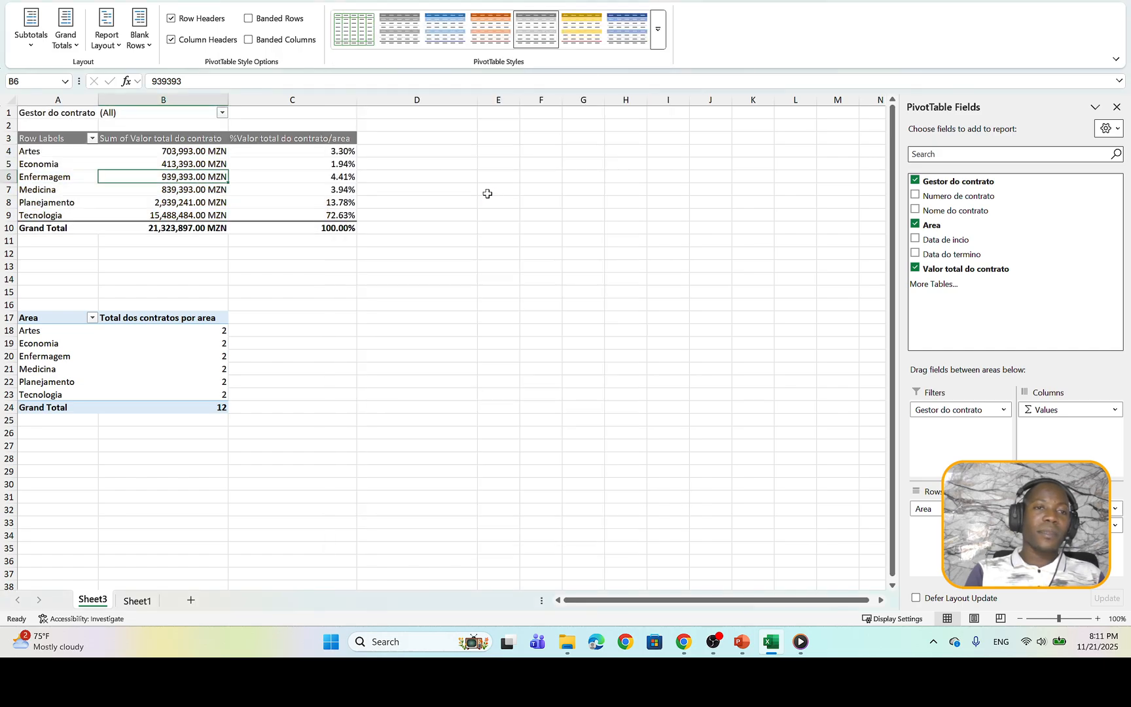
pyautogui.click(504, 265)
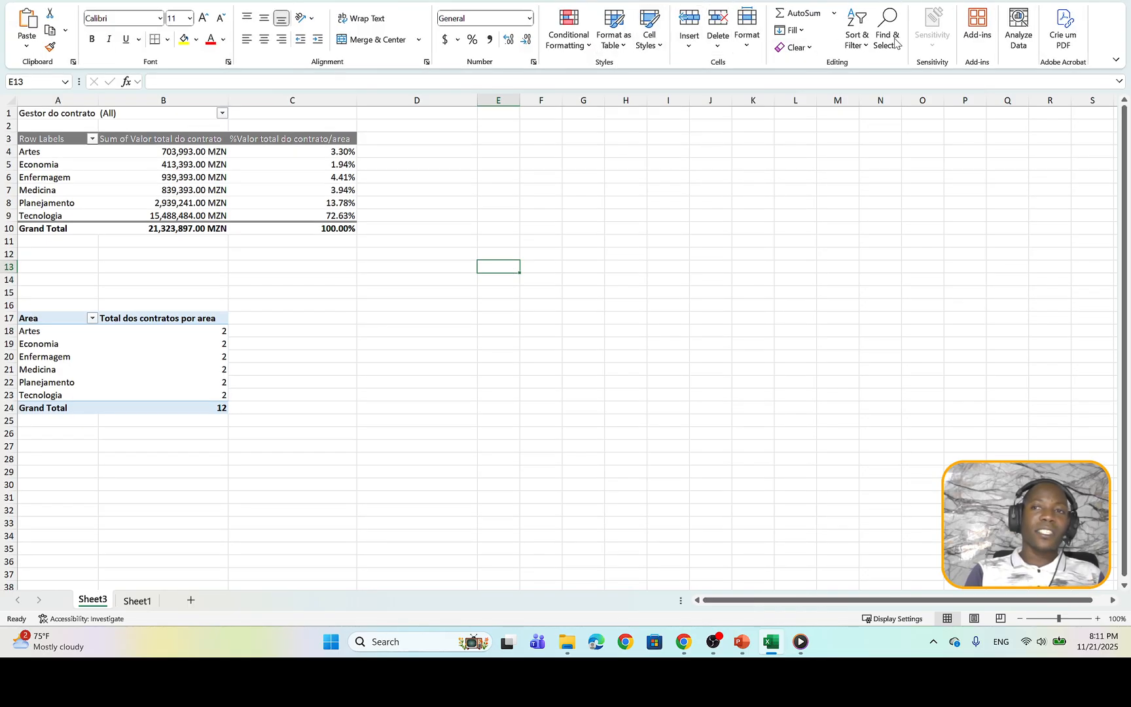
# - Try the light style with red borders on the upper PivotTable, and apply the medium style with a dark blue header instead
pyautogui.click(312, 178)
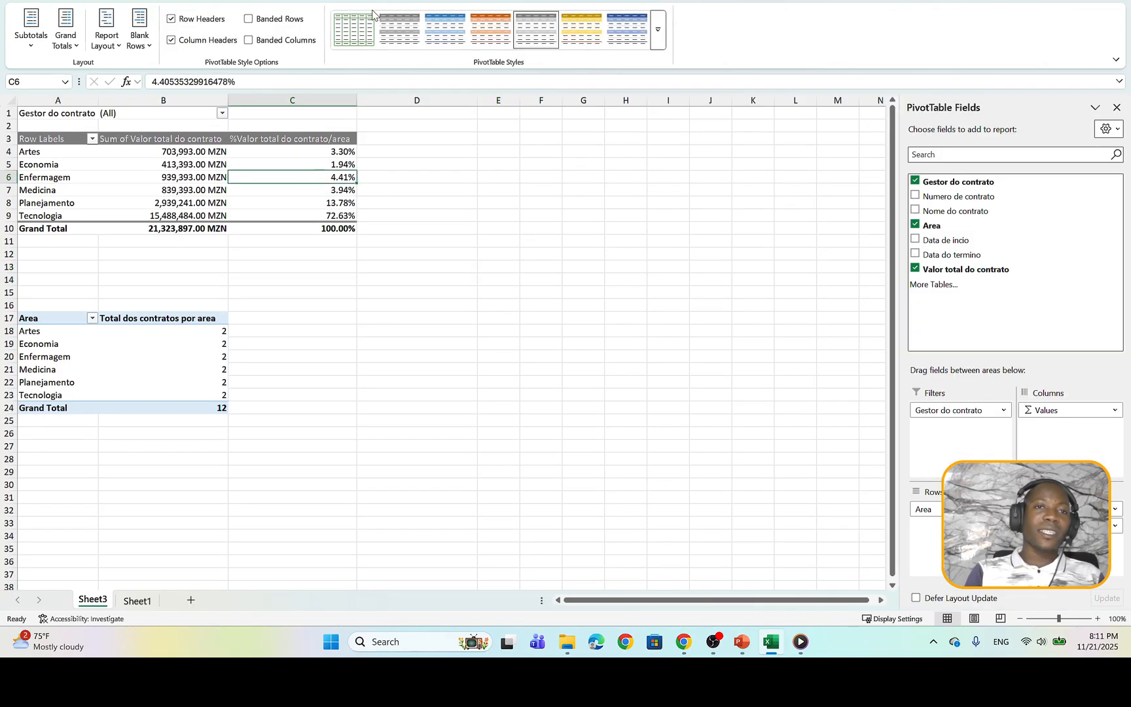
pyautogui.click(658, 29)
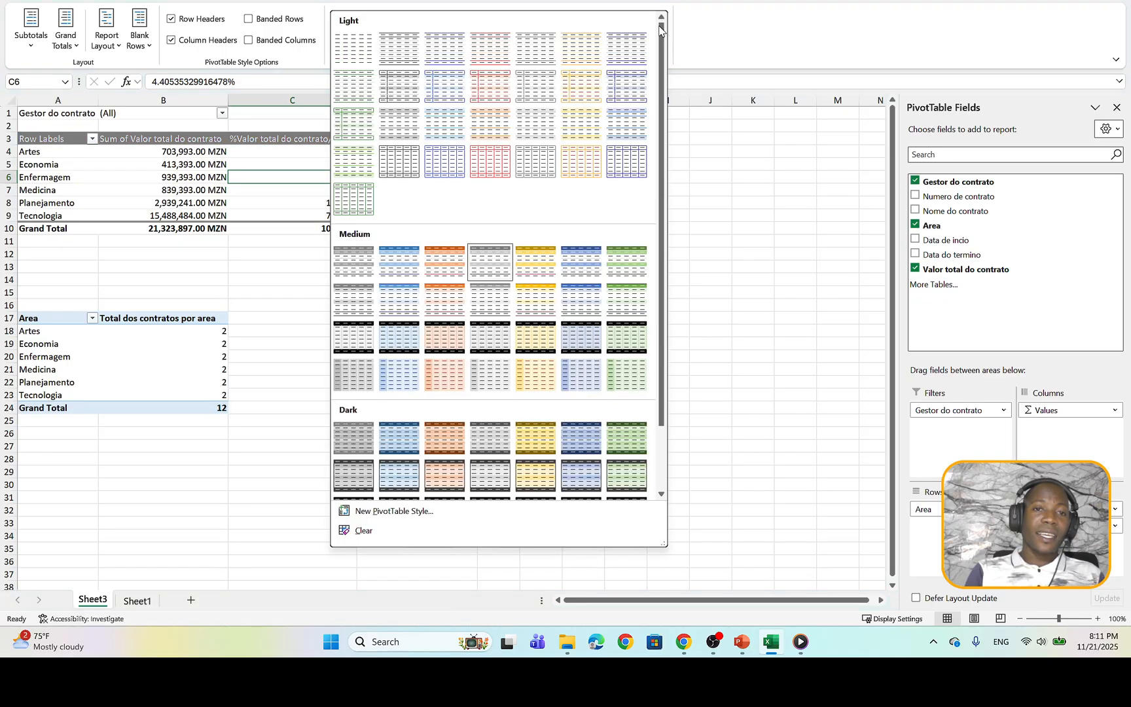
pyautogui.click(496, 165)
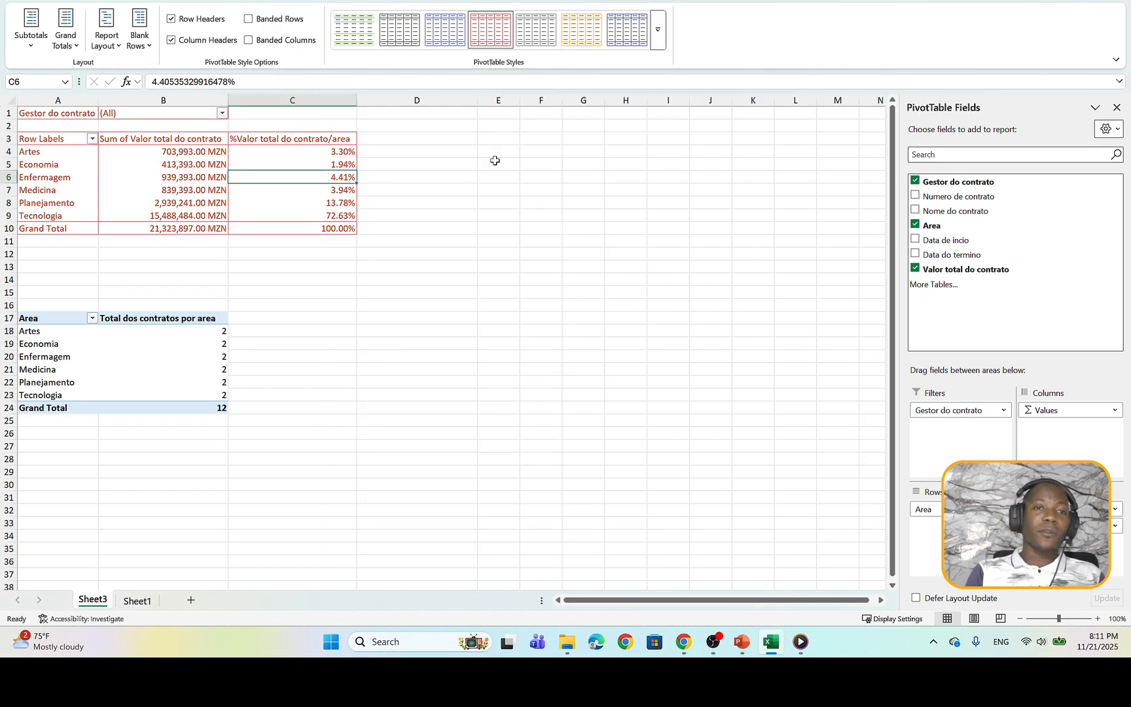
pyautogui.click(657, 56)
pyautogui.click(581, 261)
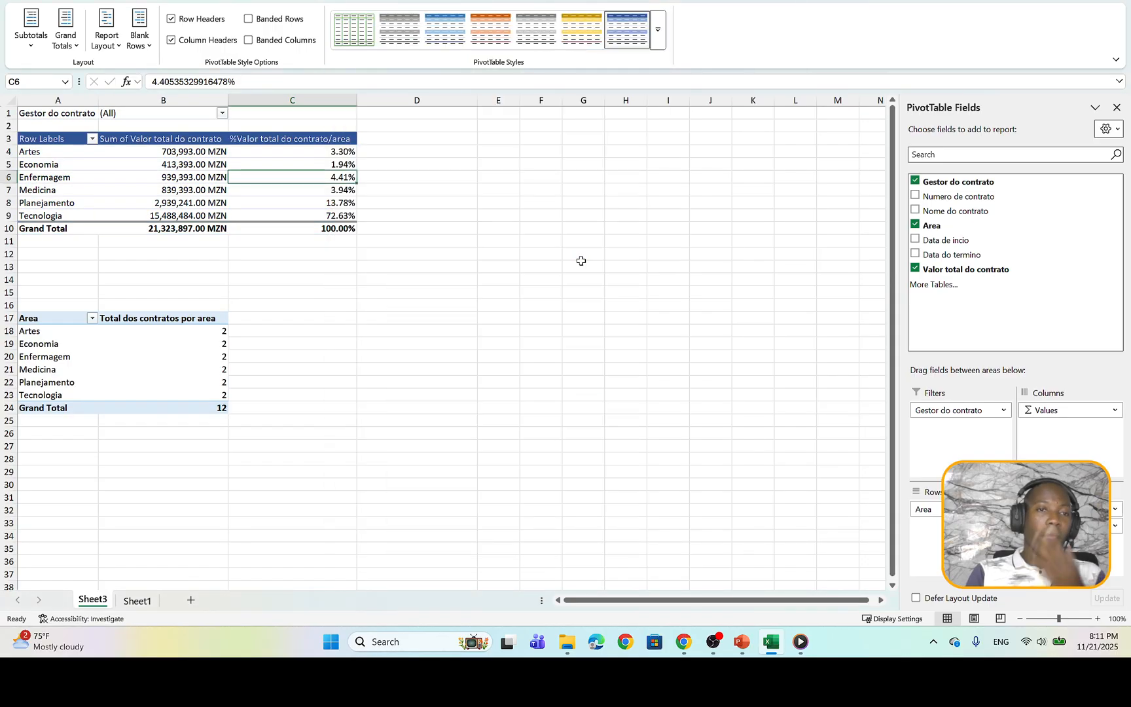